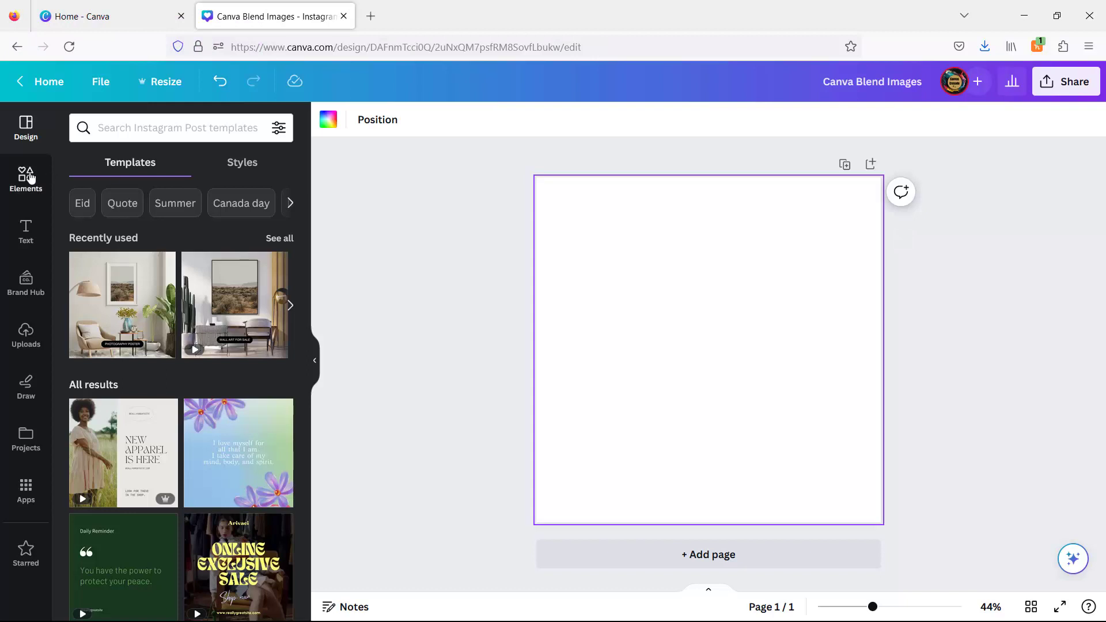
# Step: Find a "road leading" photo in the element library and add the straight road flanked by autumn trees and mountains
pyautogui.click(26, 178)
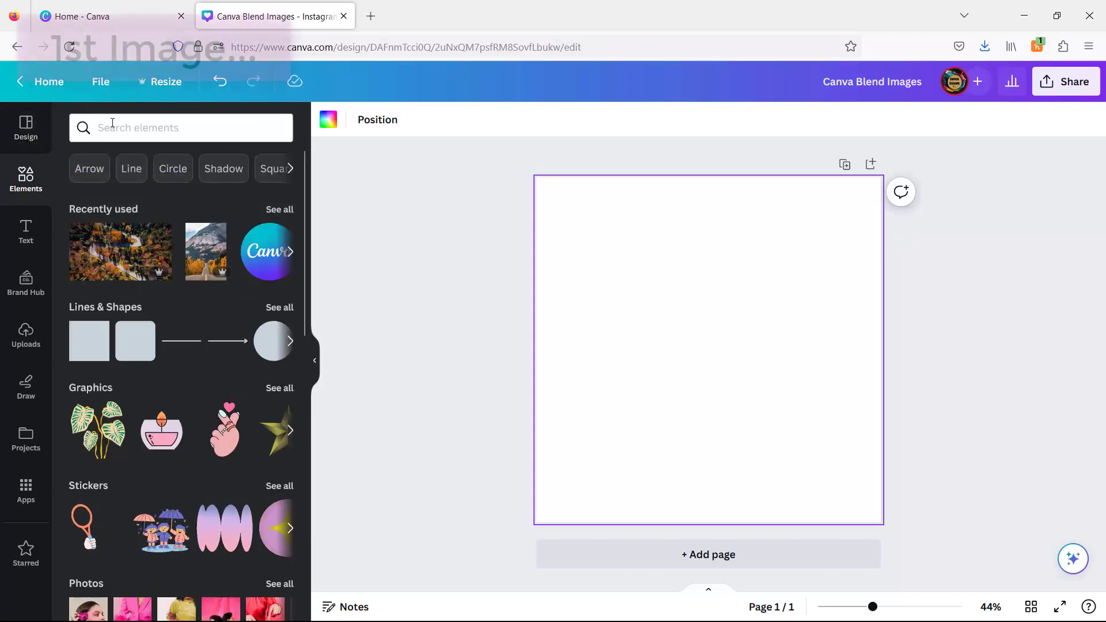
pyautogui.click(112, 122)
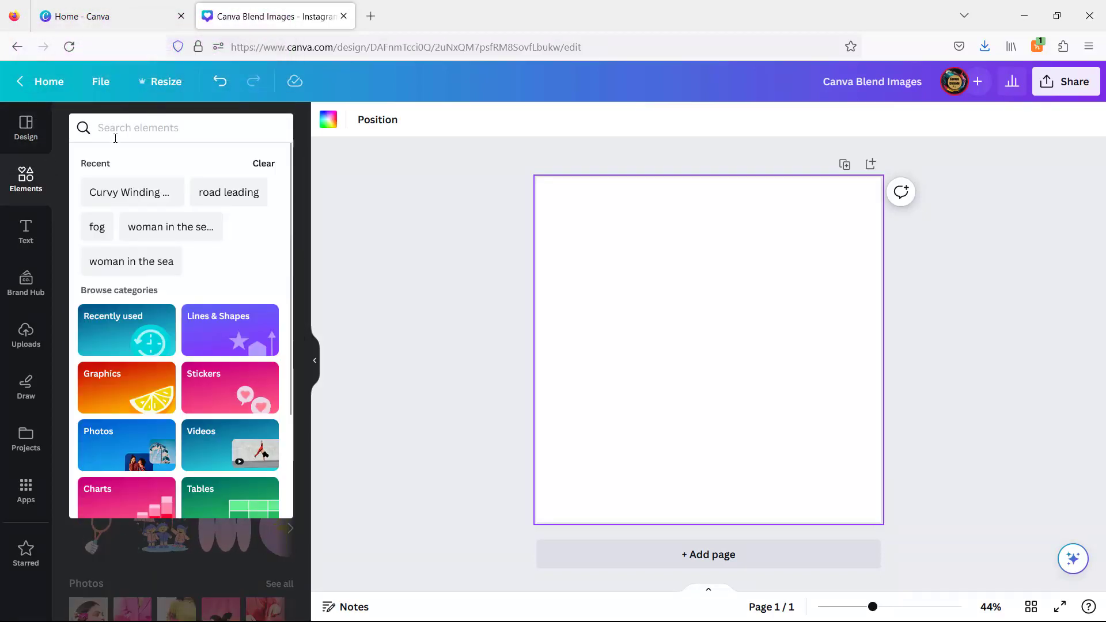
pyautogui.click(233, 195)
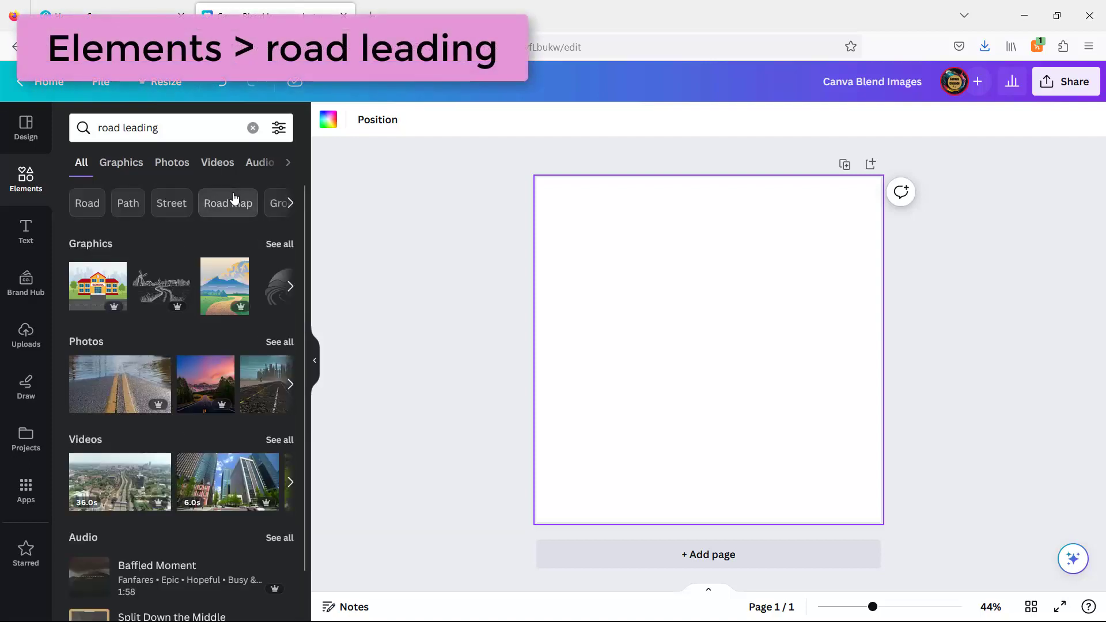
pyautogui.click(275, 344)
pyautogui.scroll(-5, 184, 404)
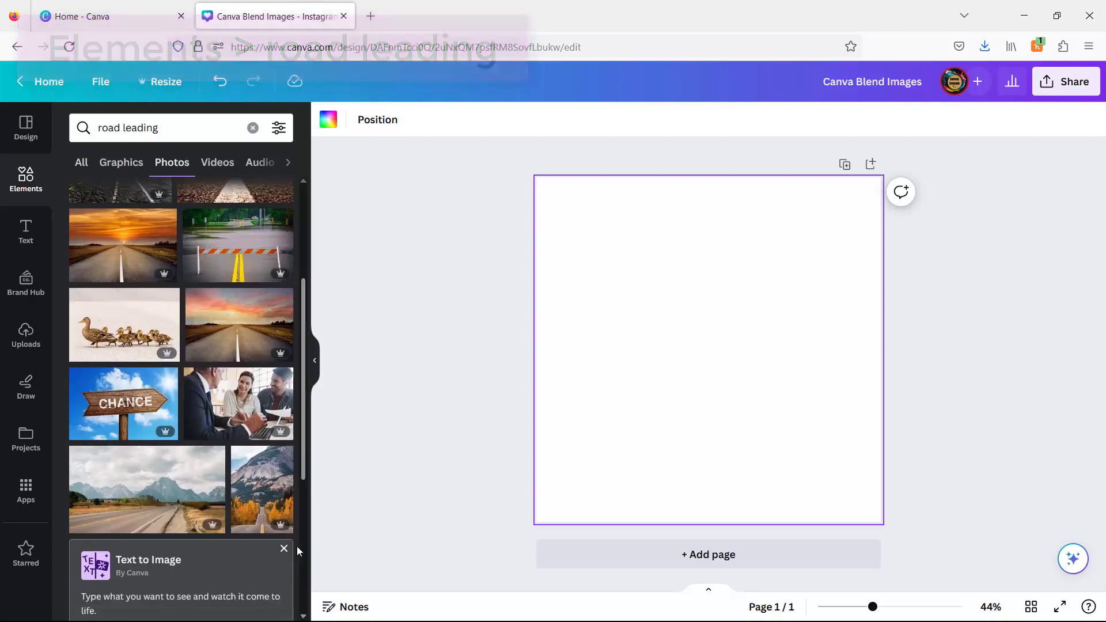
pyautogui.click(263, 489)
# Step: Enlarge the road photo to the page's full width and crop away its mountain part so it fills roughly the lower half
pyautogui.moveTo(752, 414); pyautogui.dragTo(677, 448)
pyautogui.moveTo(732, 246); pyautogui.dragTo(988, 123)
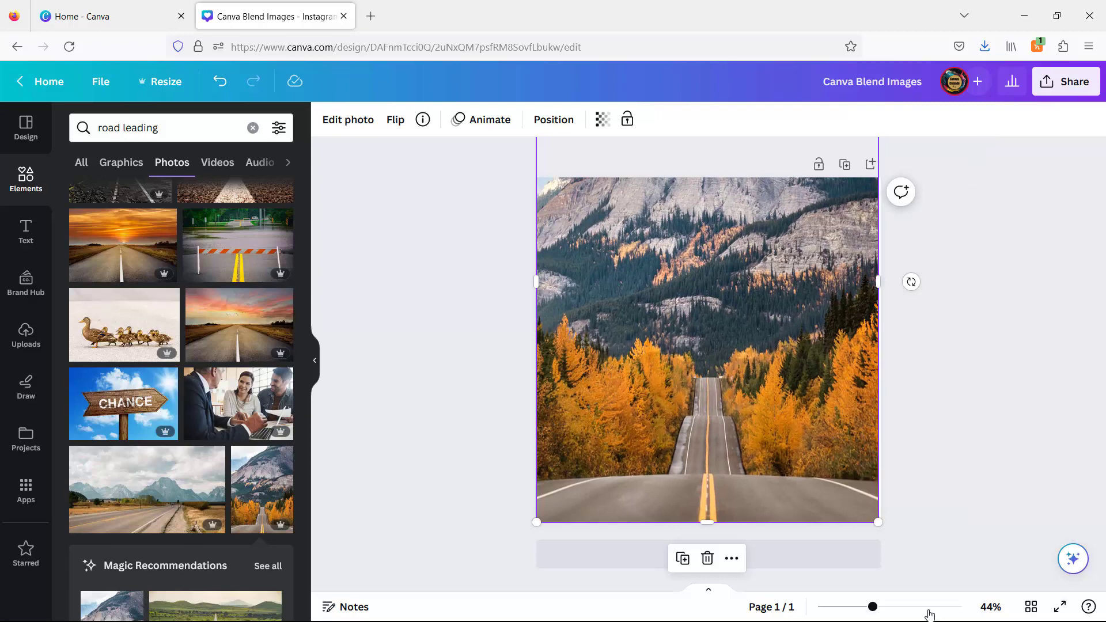
pyautogui.moveTo(874, 609); pyautogui.dragTo(854, 612)
pyautogui.moveTo(648, 42); pyautogui.dragTo(609, 270)
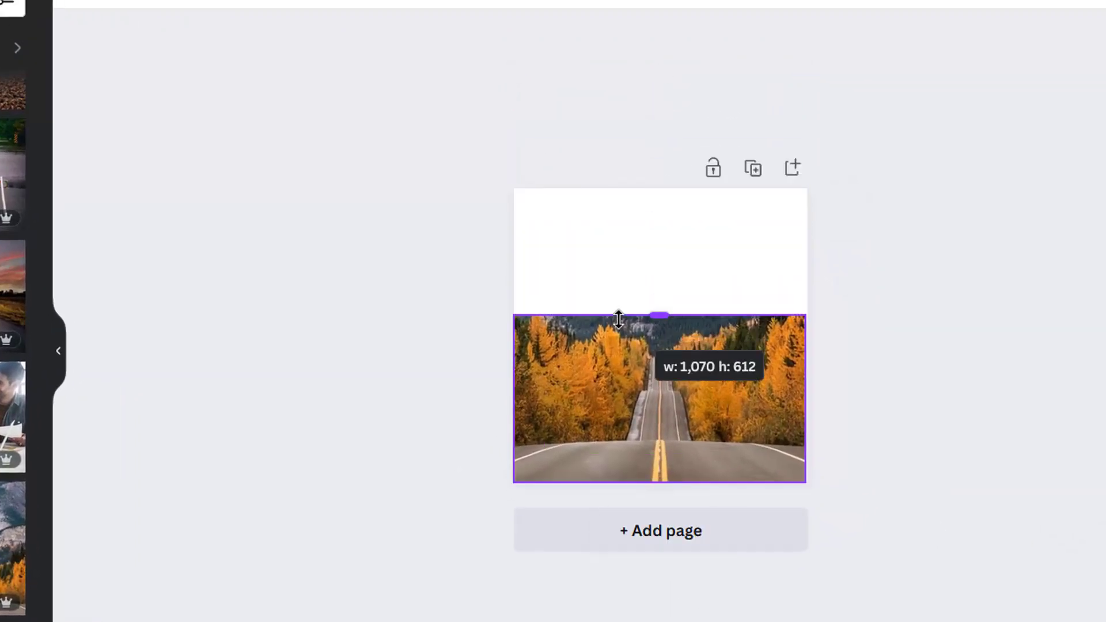
pyautogui.moveTo(615, 333); pyautogui.dragTo(604, 349)
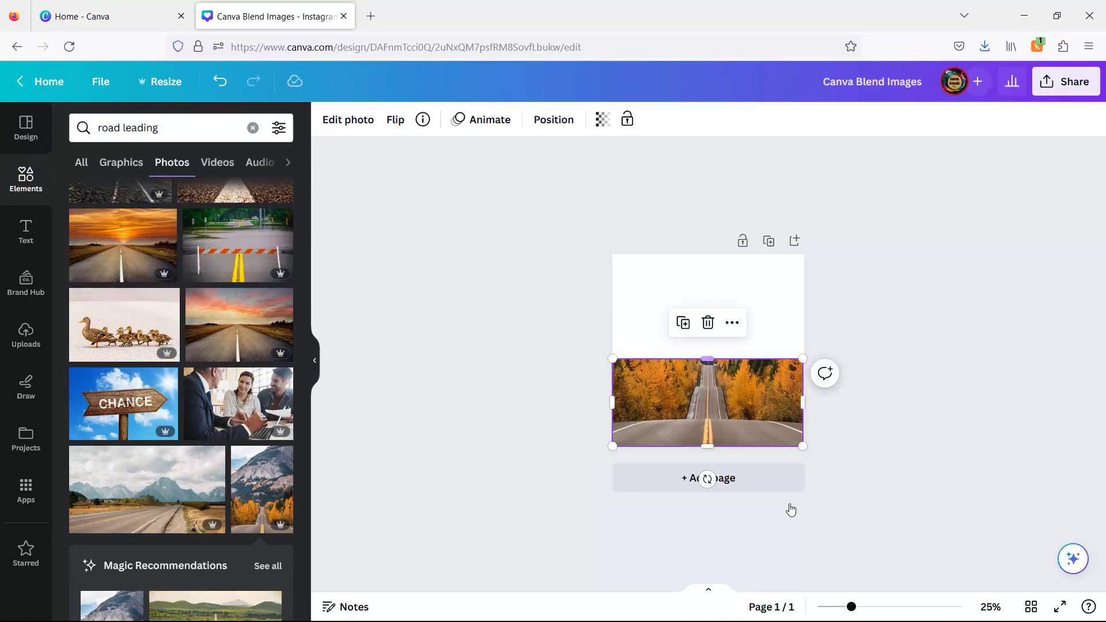
pyautogui.moveTo(852, 606); pyautogui.dragTo(872, 607)
pyautogui.click(999, 406)
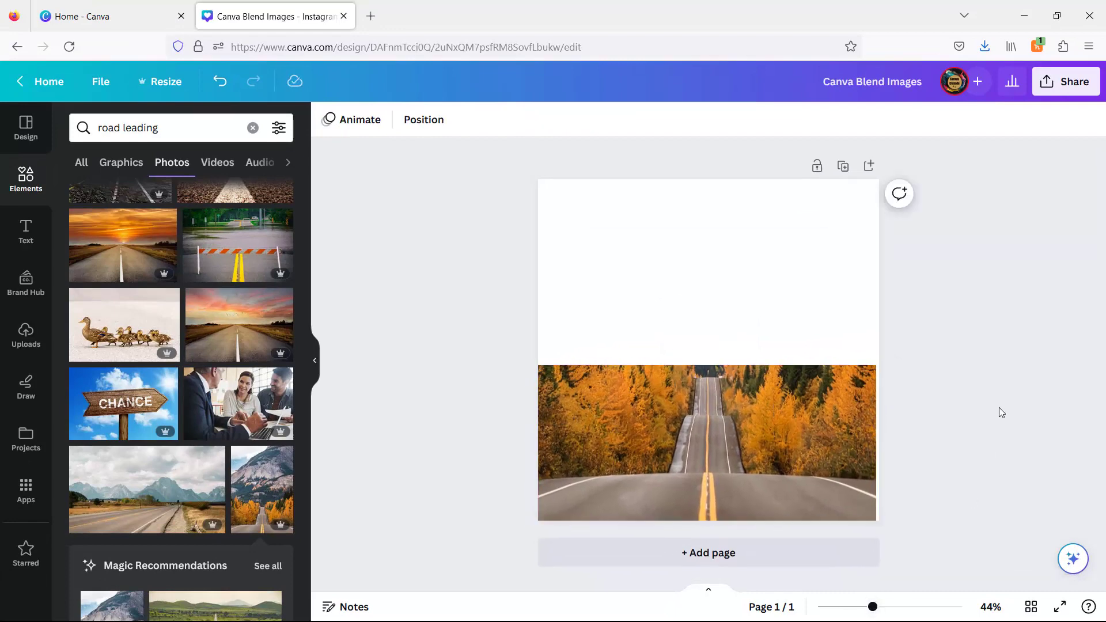
pyautogui.click(814, 452)
pyautogui.moveTo(876, 521); pyautogui.dragTo(880, 531)
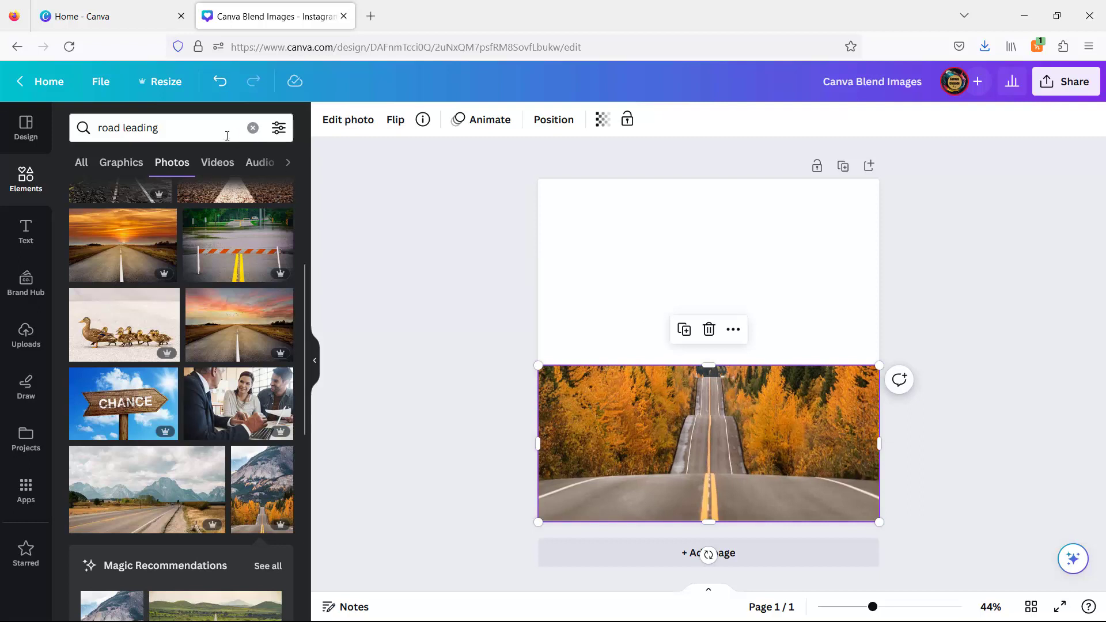
# Step: Search the element photos for "Curvy Winding Road" and add the aerial photo of a bending road in an autumn forest
pyautogui.click(253, 129)
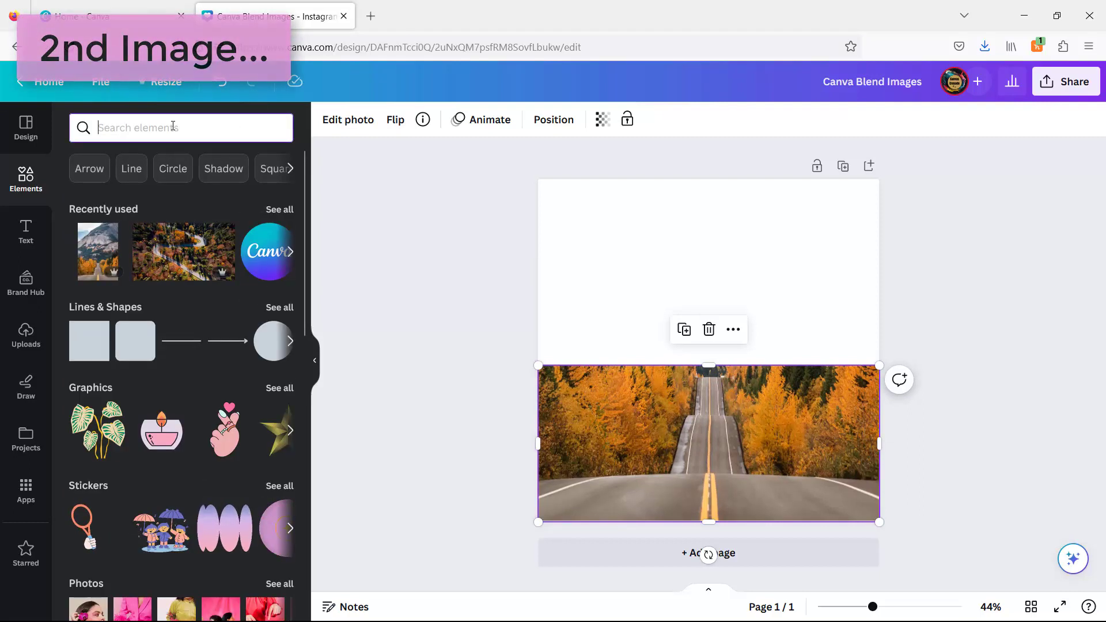
pyautogui.write('cur')
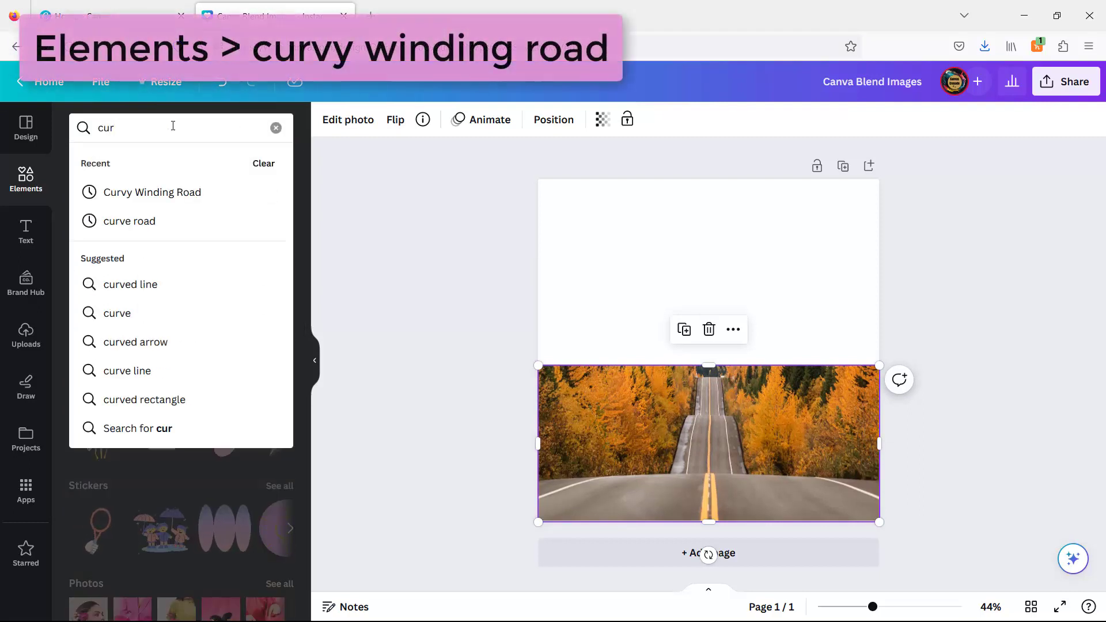
pyautogui.click(199, 196)
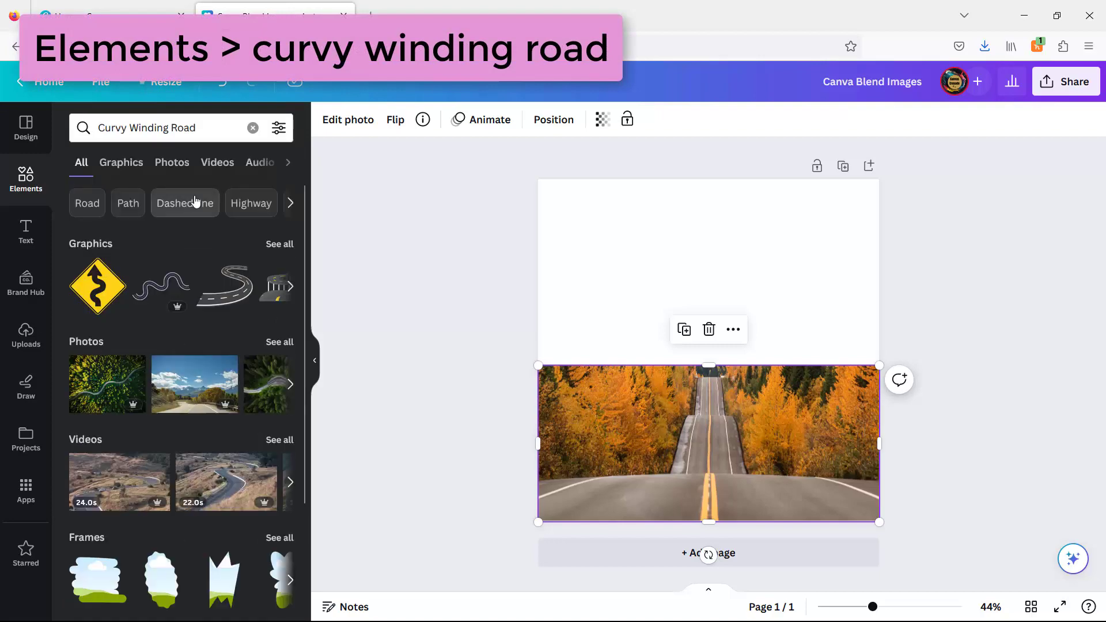
pyautogui.click(276, 343)
pyautogui.scroll(-5, 229, 382)
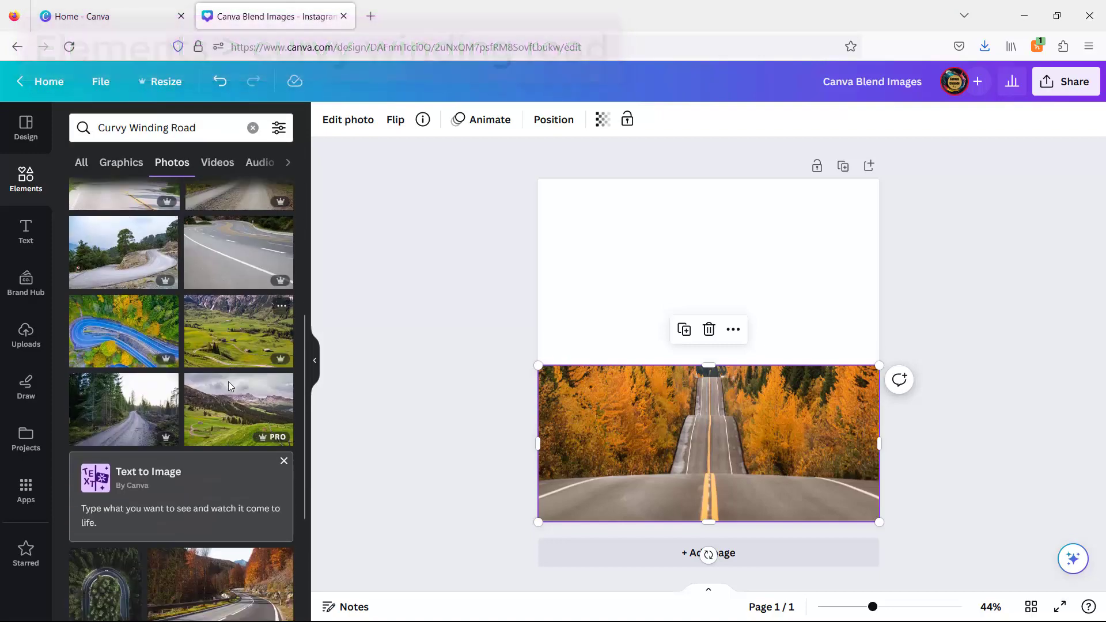
pyautogui.scroll(-12, 229, 381)
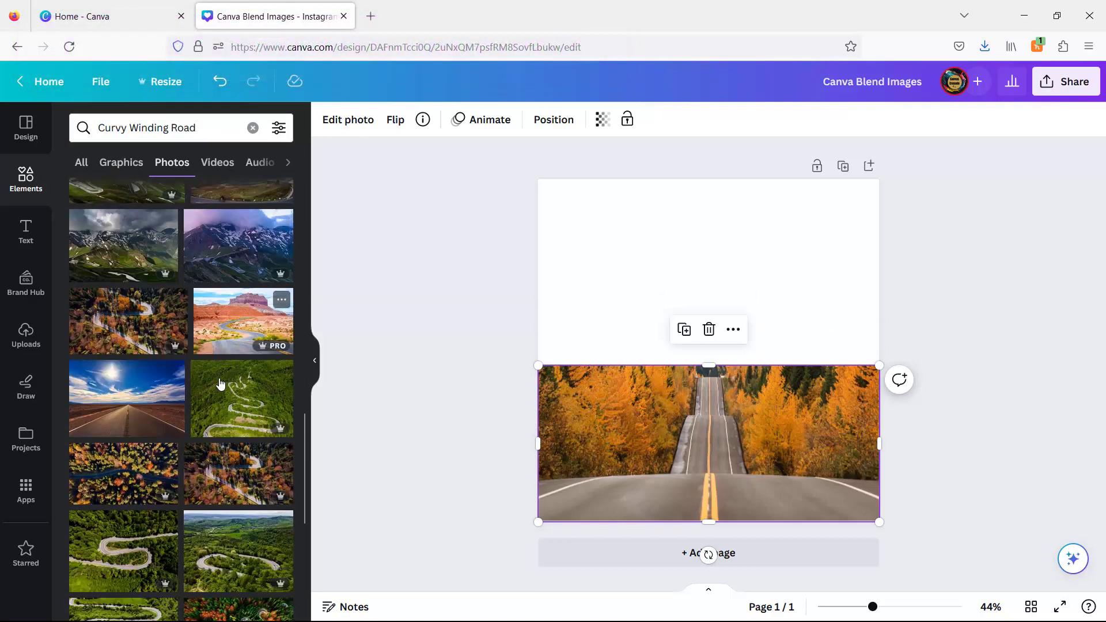
pyautogui.scroll(-3, 225, 384)
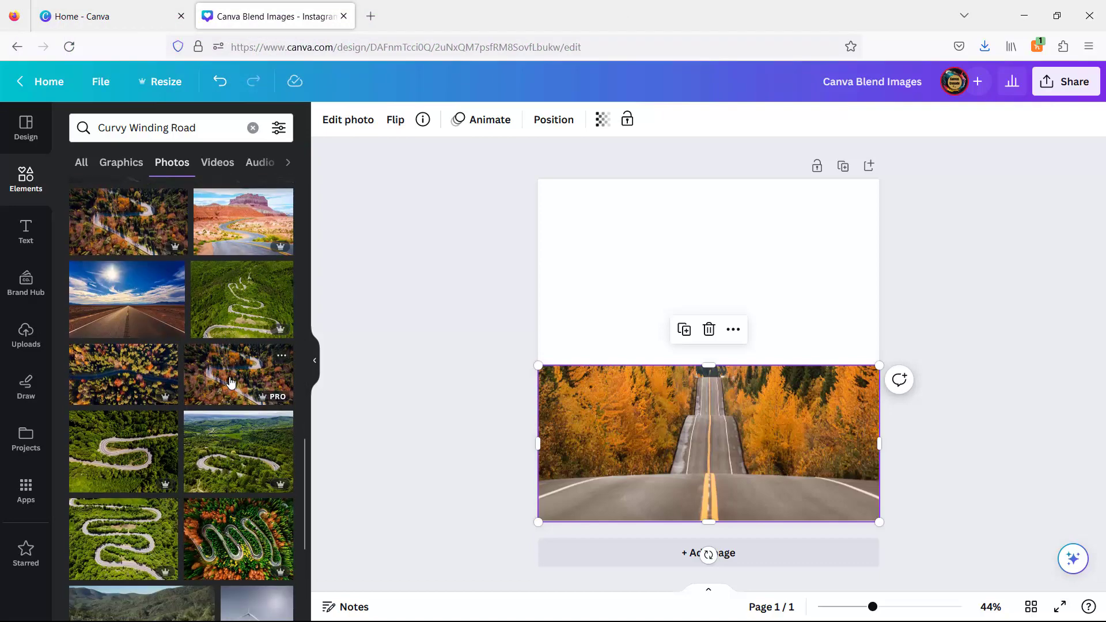
pyautogui.scroll(1, 231, 382)
pyautogui.click(108, 280)
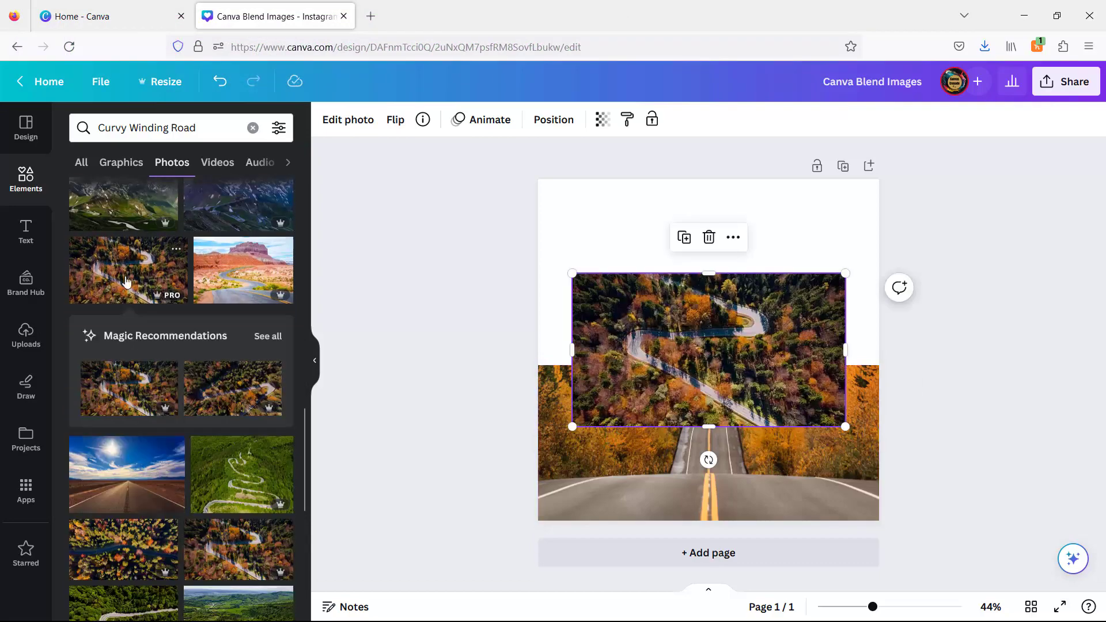
# Step: Flip the aerial forest road photo both horizontally and vertically
pyautogui.click(398, 119)
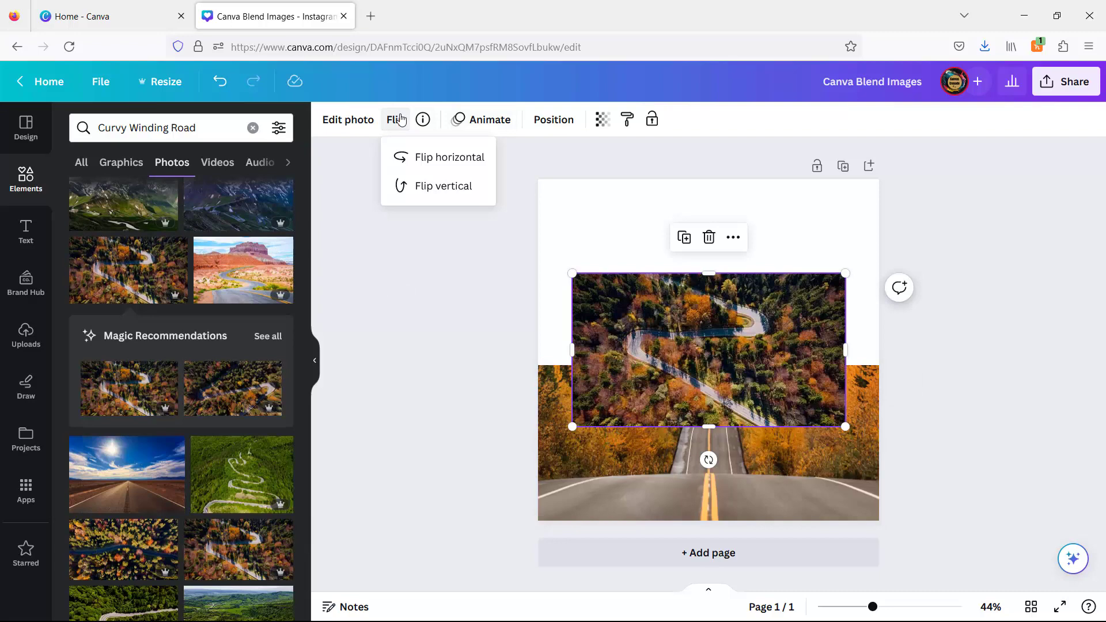
pyautogui.click(416, 161)
pyautogui.click(421, 191)
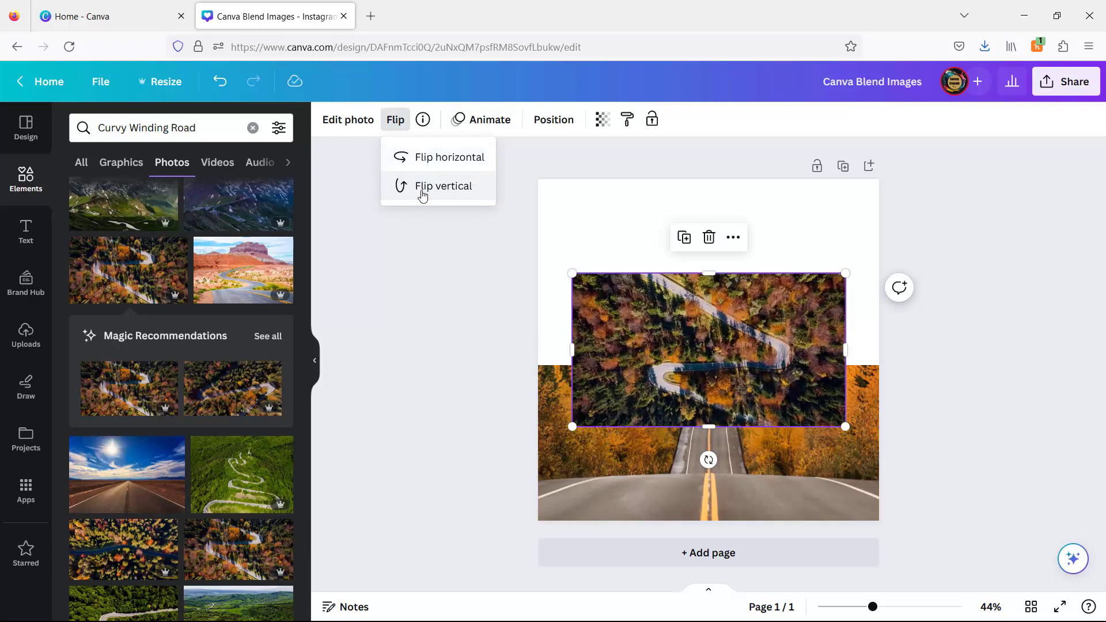
# Step: Enlarge the aerial road photo to about 1252 px wide, centred at the page's top edge, and send it behind the straight road photo
pyautogui.moveTo(719, 356); pyautogui.dragTo(646, 260)
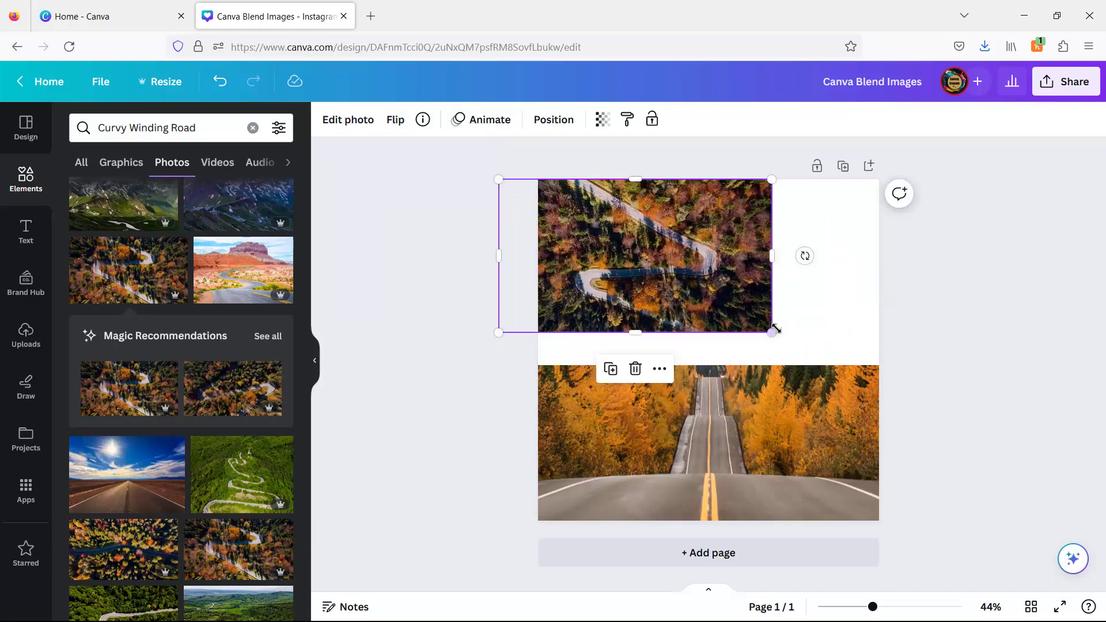
pyautogui.moveTo(773, 331); pyautogui.dragTo(880, 392)
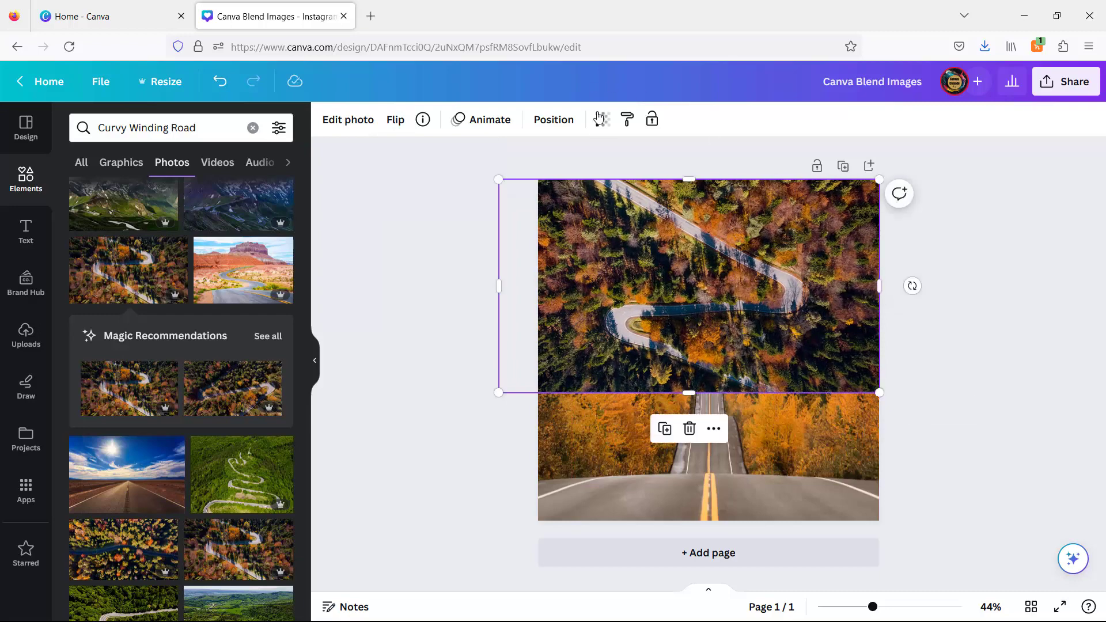
pyautogui.click(569, 122)
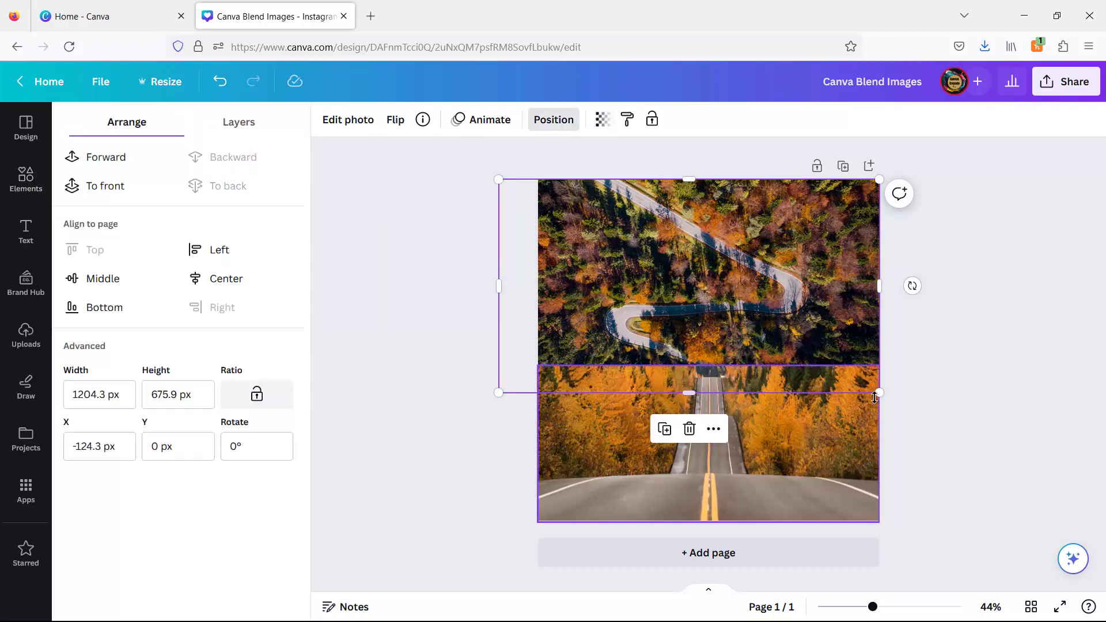
pyautogui.moveTo(875, 398); pyautogui.dragTo(894, 398)
pyautogui.moveTo(820, 326); pyautogui.dragTo(823, 337)
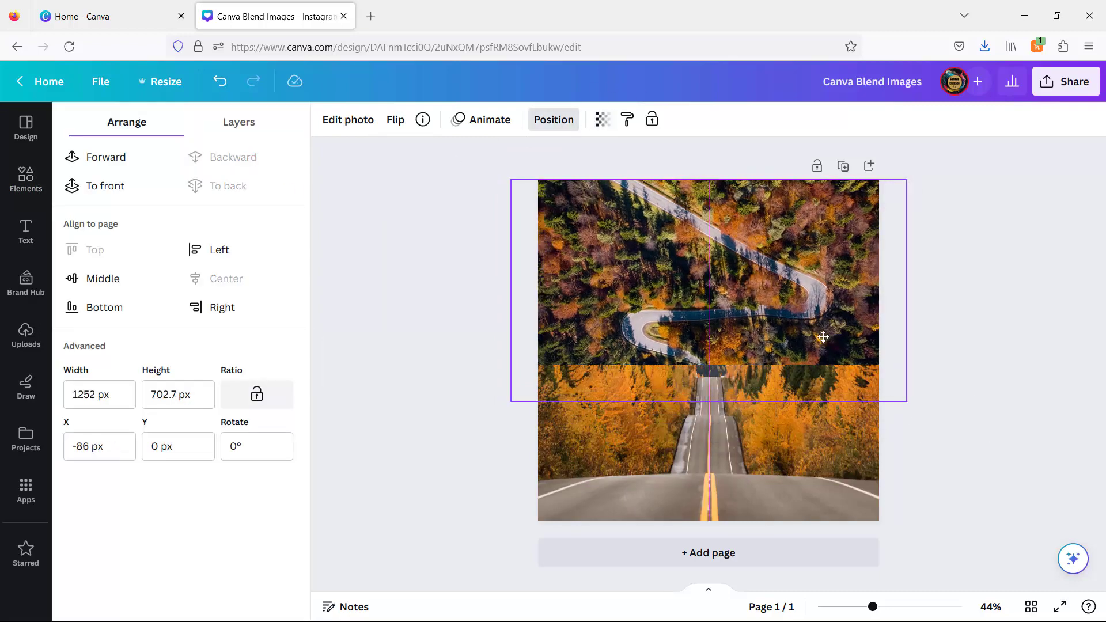
pyautogui.click(1012, 334)
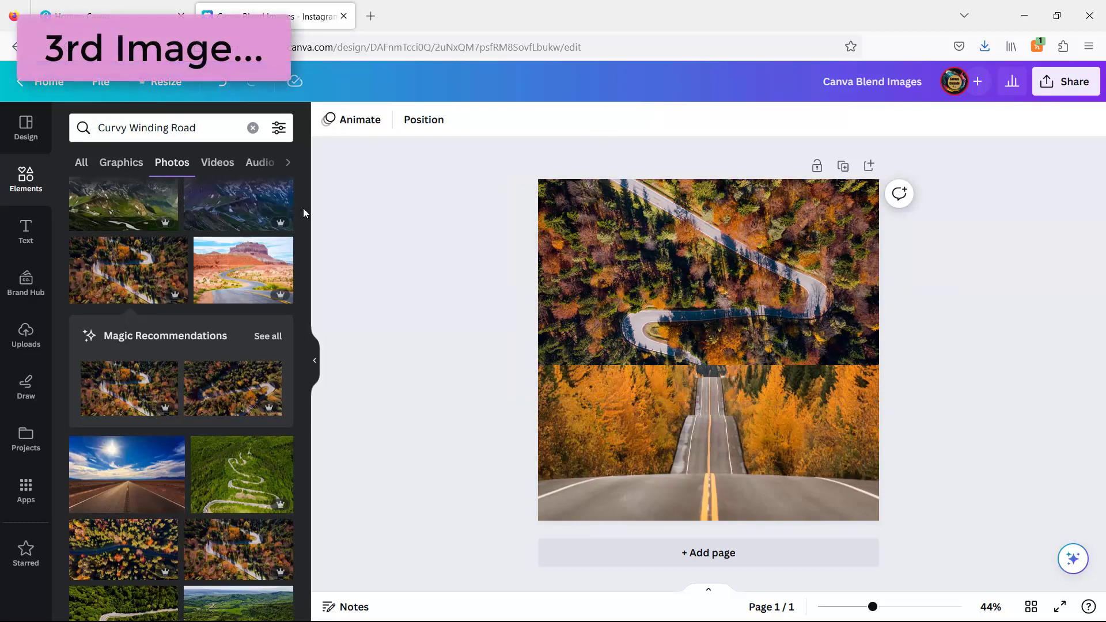
# Step: Search the element library for "woman in the sea enjoying" and list all matching photos
pyautogui.click(252, 128)
pyautogui.write('wo')
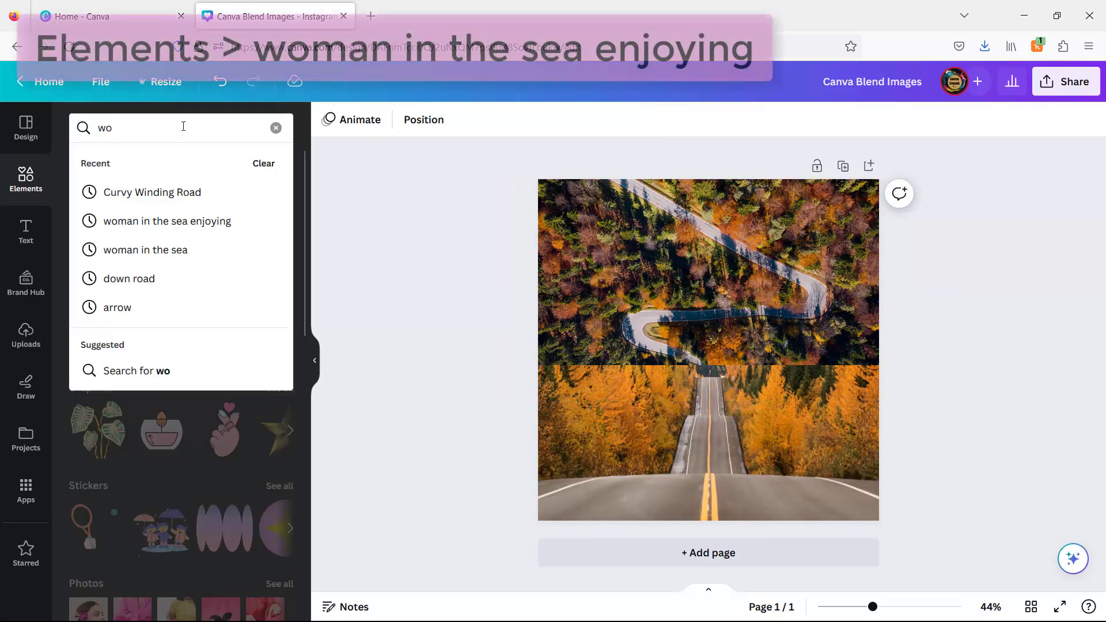
pyautogui.write('ma')
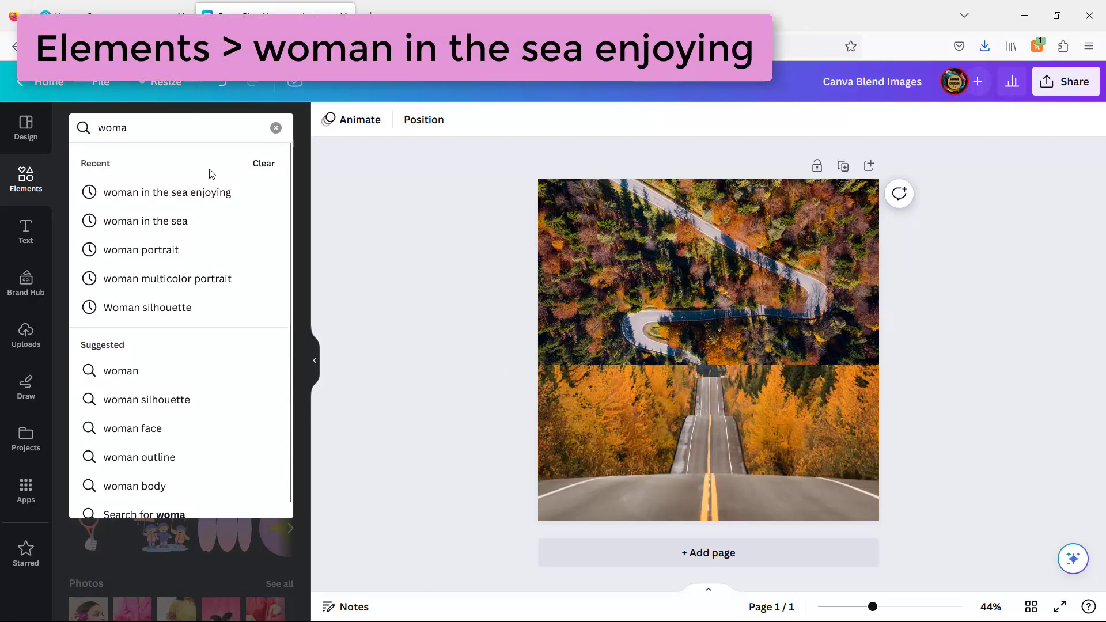
pyautogui.click(222, 195)
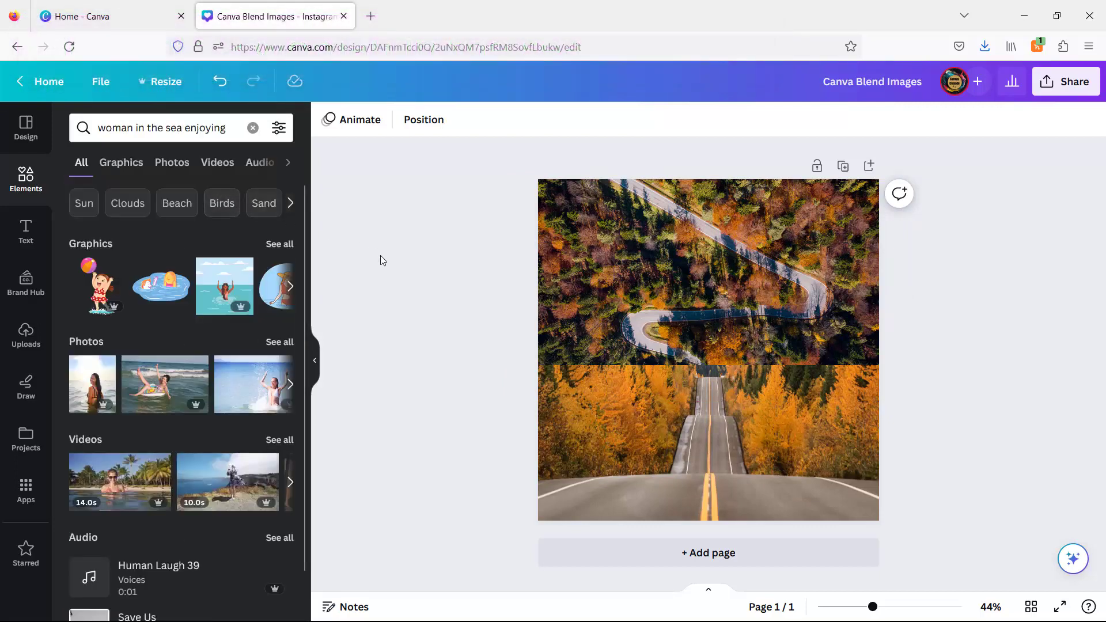
pyautogui.click(281, 343)
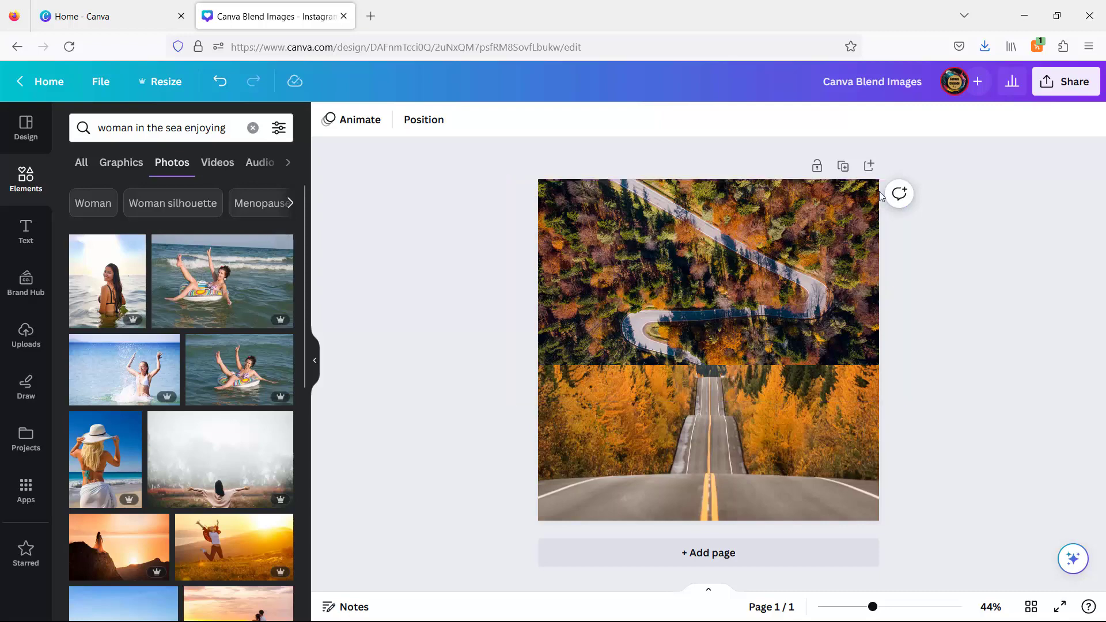
# Step: Duplicate the page with the two road photos and return to page 1
pyautogui.click(844, 167)
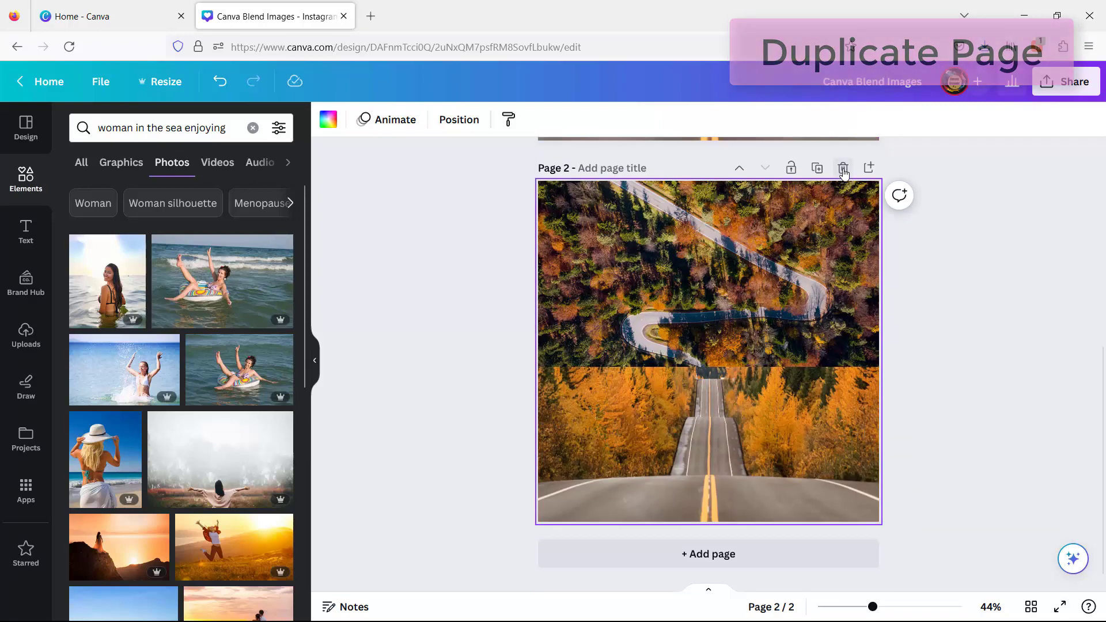
pyautogui.scroll(5, 992, 227)
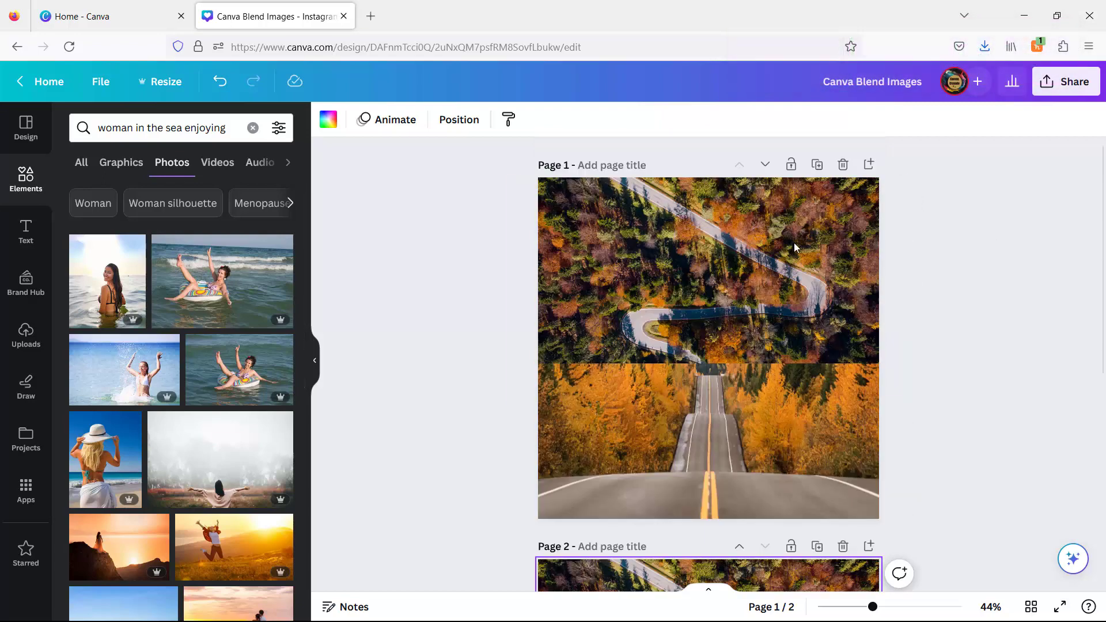
# Step: Add the photo of the woman on the colourful swim ring to page 1 and enlarge it over the page's lower part
pyautogui.click(193, 280)
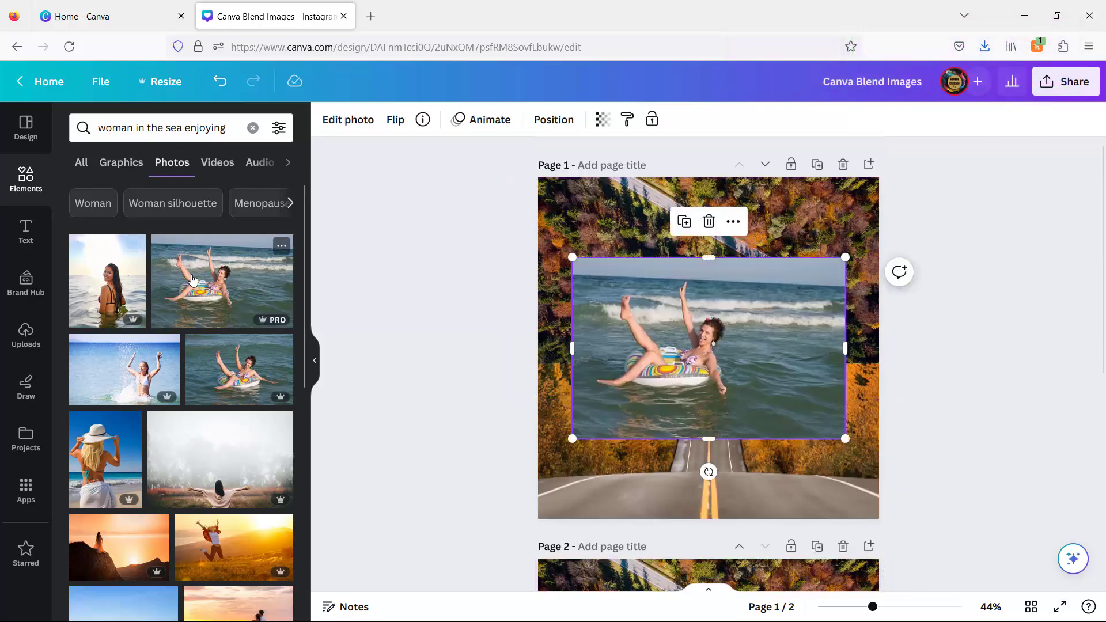
pyautogui.moveTo(645, 341); pyautogui.dragTo(672, 459)
pyautogui.moveTo(814, 375); pyautogui.dragTo(930, 308)
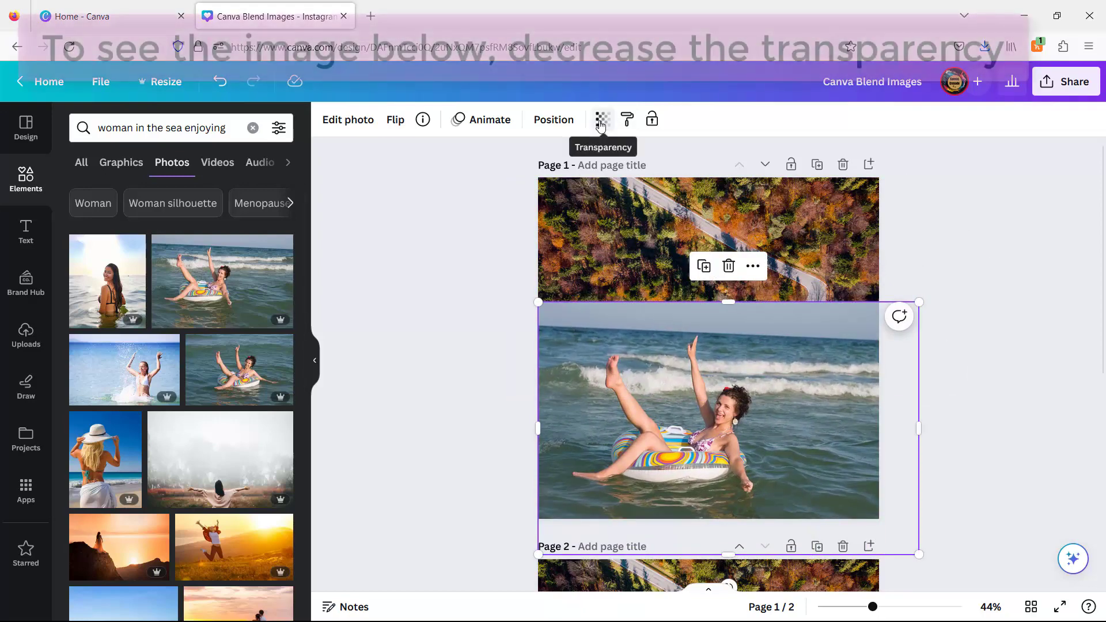
# Step: Set the woman photo's transparency to 57, and resize and crop it to cover the lower half of page 1
pyautogui.click(600, 120)
pyautogui.moveTo(606, 179); pyautogui.dragTo(547, 179)
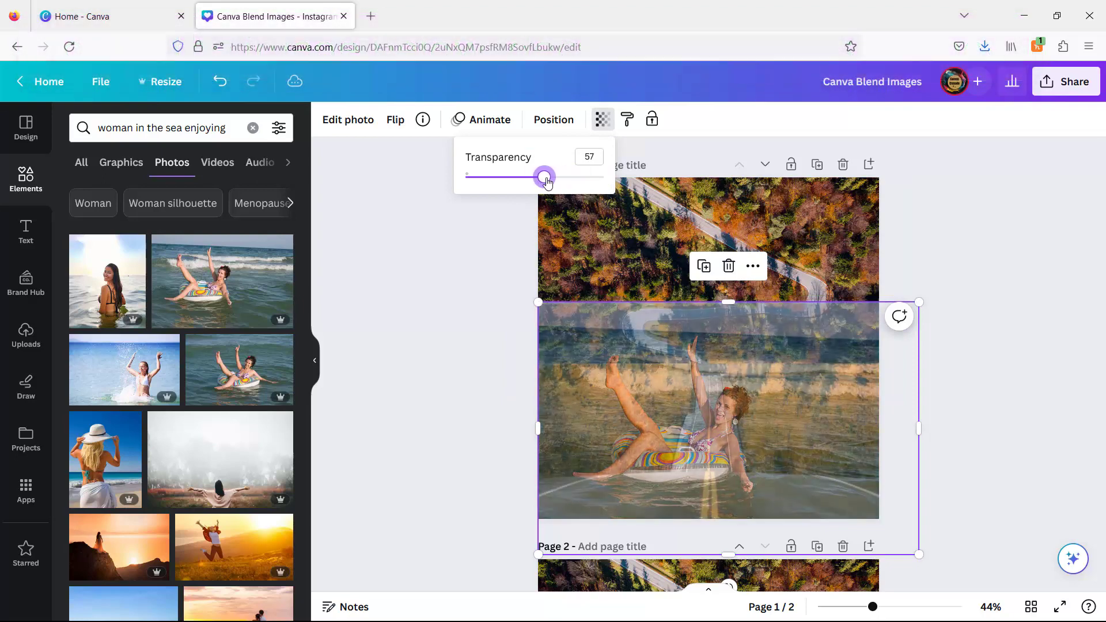
pyautogui.moveTo(714, 453); pyautogui.dragTo(739, 467)
pyautogui.moveTo(562, 316); pyautogui.dragTo(512, 314)
pyautogui.moveTo(720, 444); pyautogui.dragTo(720, 461)
pyautogui.moveTo(735, 309); pyautogui.dragTo(735, 337)
pyautogui.moveTo(943, 461); pyautogui.dragTo(879, 501)
pyautogui.click(997, 479)
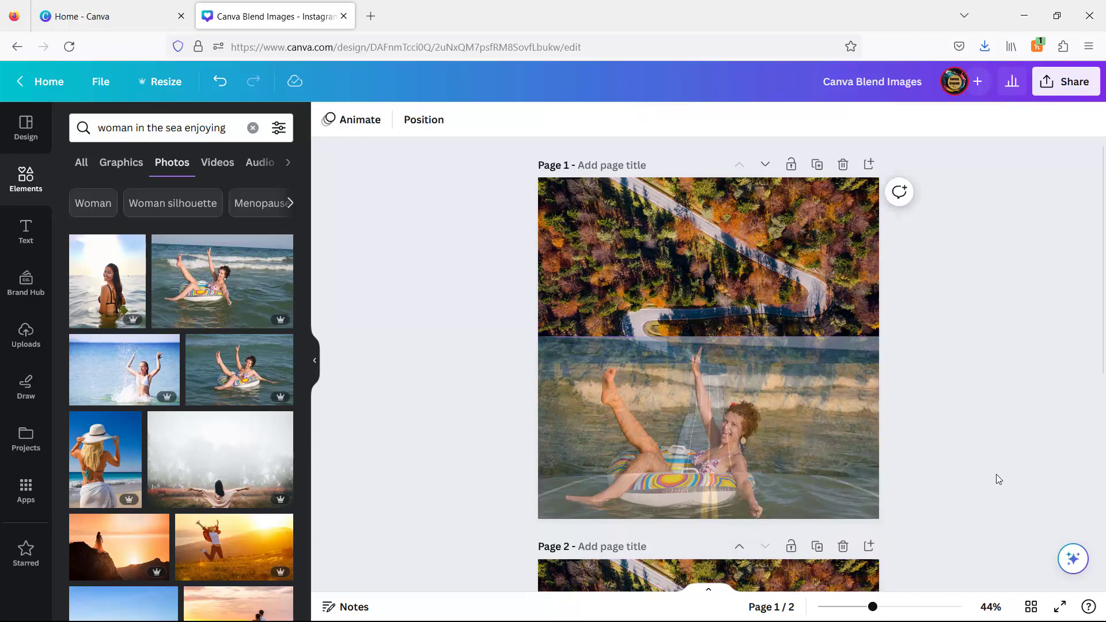
pyautogui.scroll(-1, 997, 479)
pyautogui.click(796, 437)
pyautogui.moveTo(703, 537); pyautogui.dragTo(701, 471)
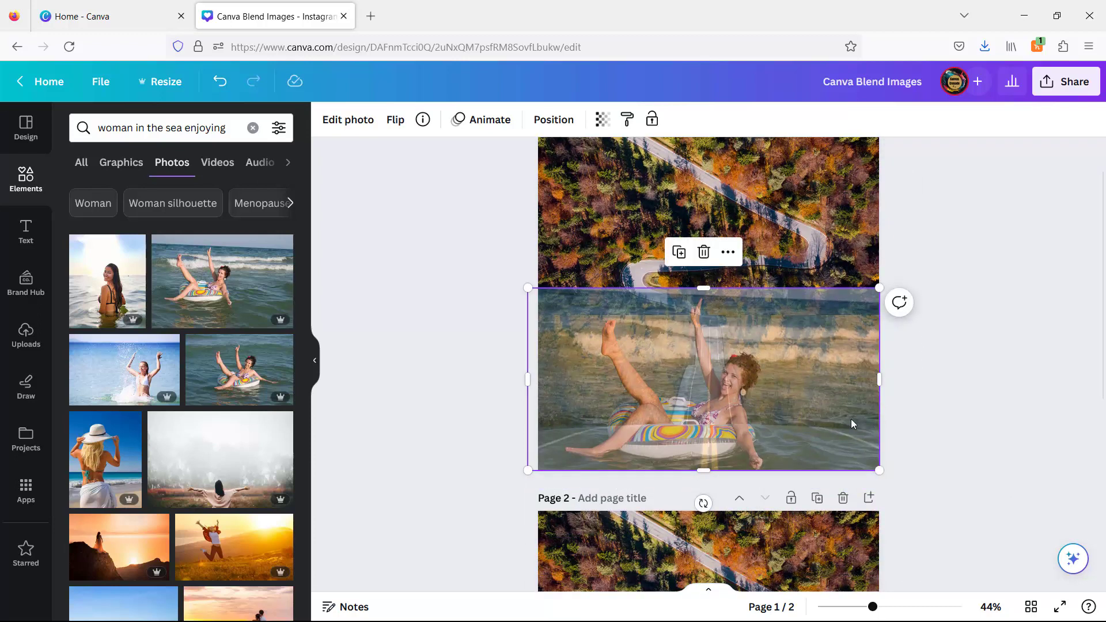
# Step: Lower the woman photo's transparency value further so the road beneath shows through more clearly
pyautogui.click(602, 119)
pyautogui.moveTo(563, 178); pyautogui.dragTo(530, 181)
pyautogui.click(472, 275)
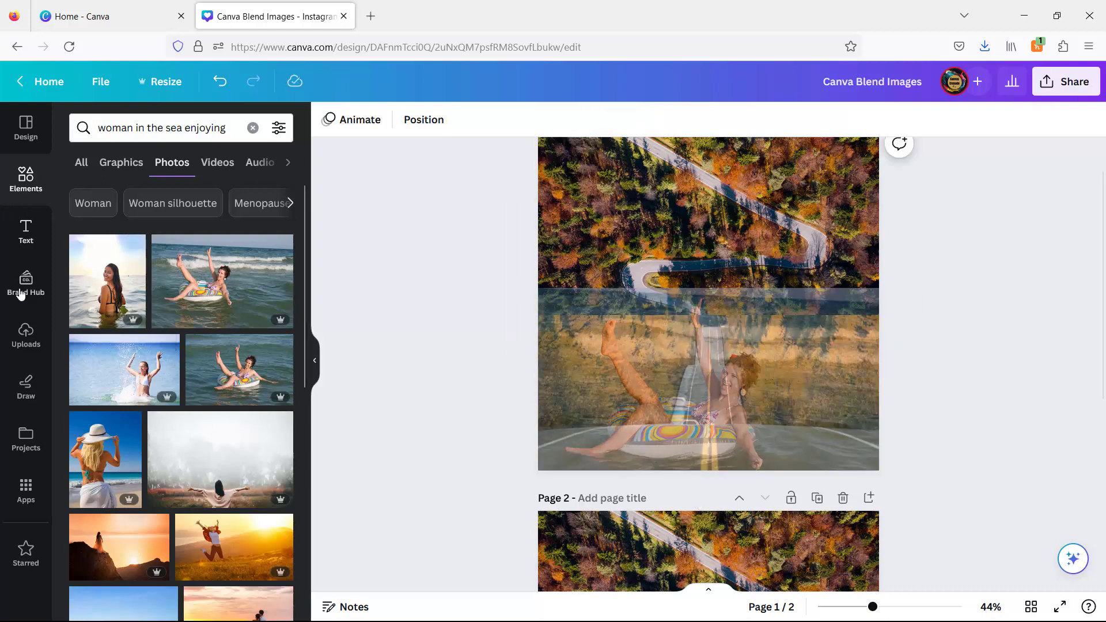
# Step: Add a square shape to page 1 and fill it with white
pyautogui.click(20, 184)
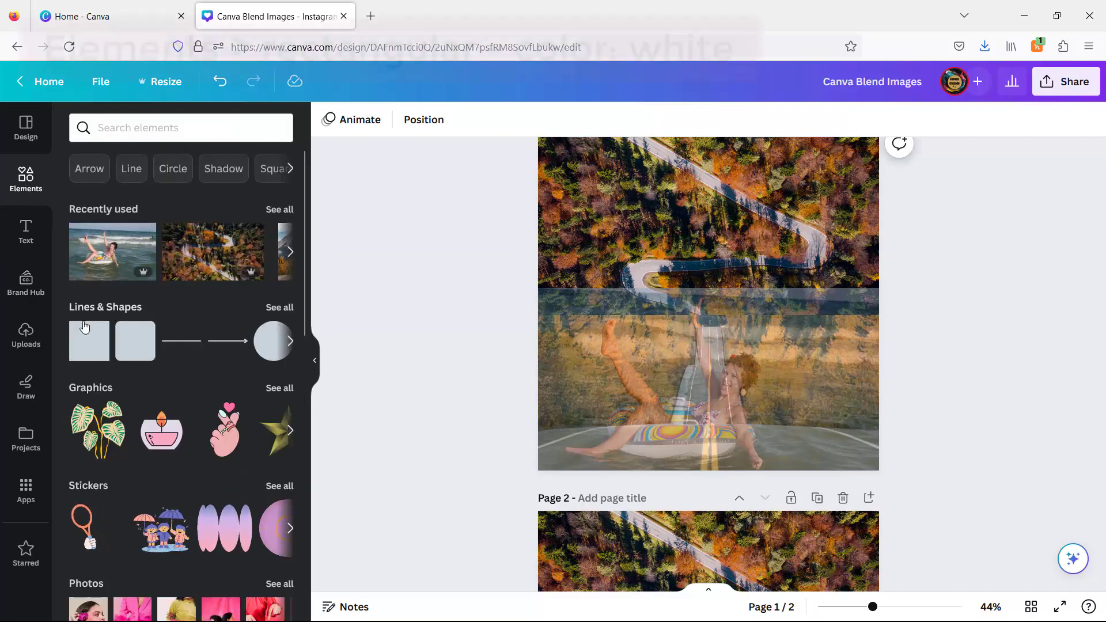
pyautogui.click(92, 346)
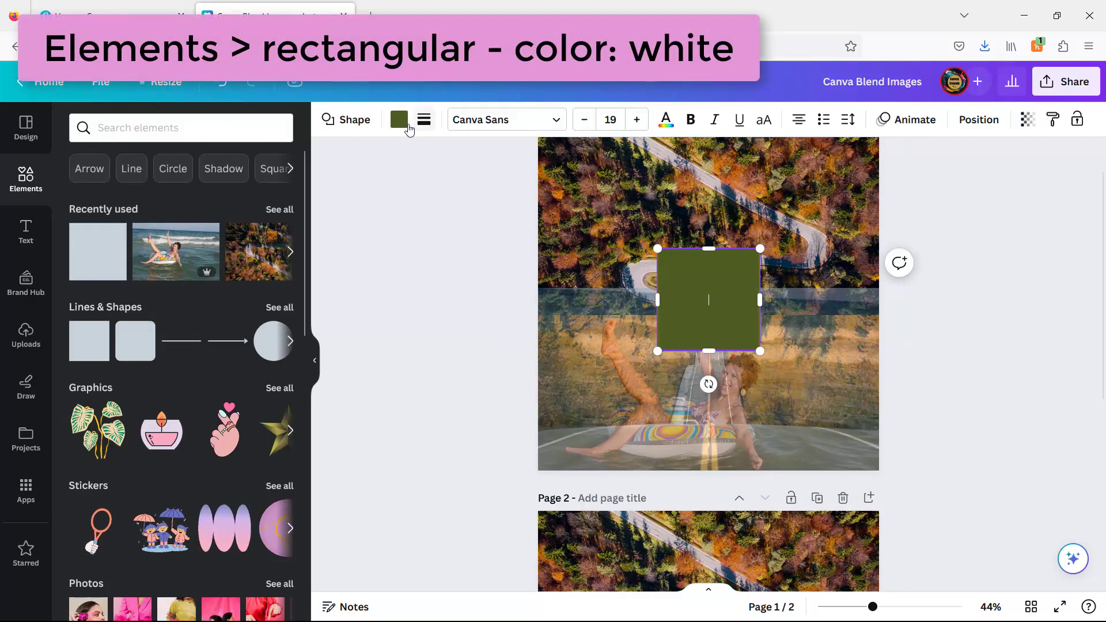
pyautogui.click(399, 120)
pyautogui.click(201, 212)
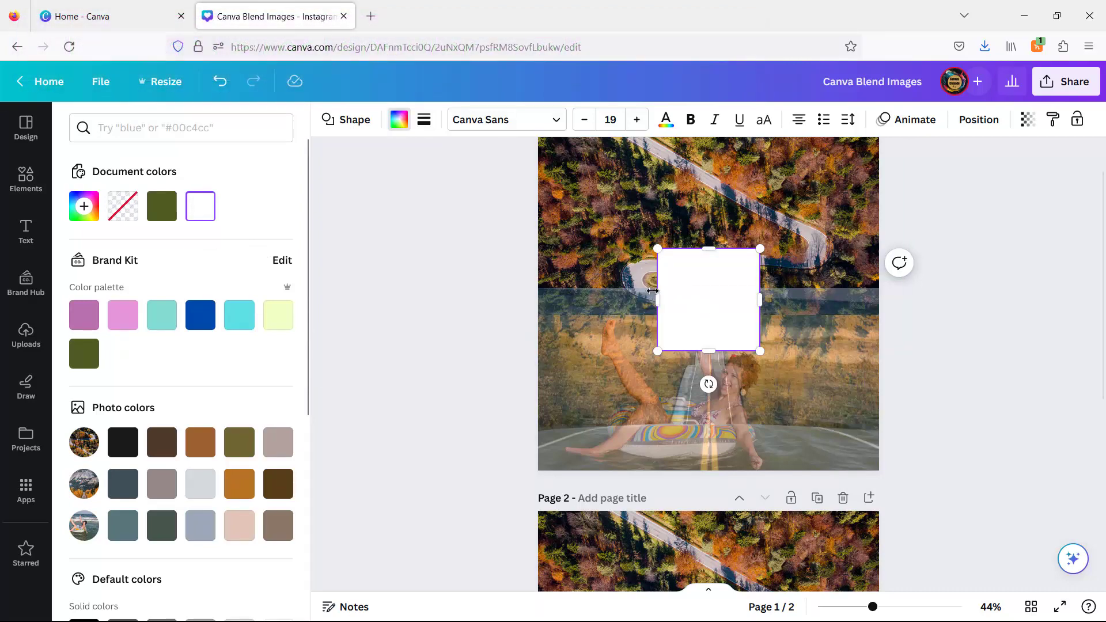
# Step: Tilt the white square and place it over the left side of the woman photo, aligned with the road's left edge
pyautogui.click(681, 267)
pyautogui.moveTo(694, 286); pyautogui.dragTo(511, 351)
pyautogui.moveTo(525, 451); pyautogui.dragTo(562, 447)
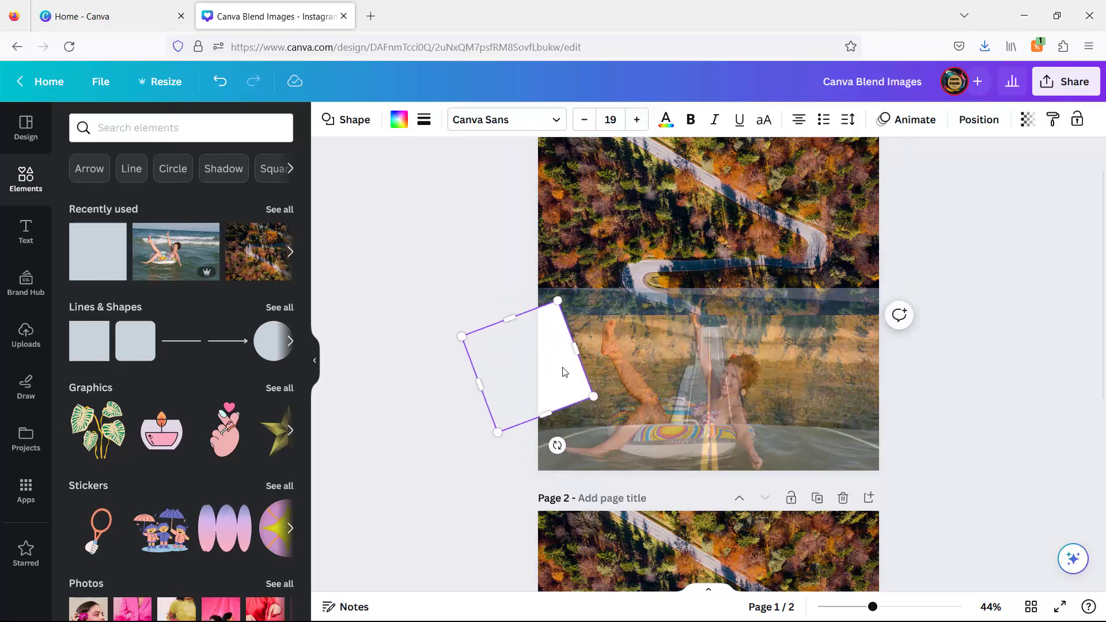
pyautogui.moveTo(563, 370); pyautogui.dragTo(570, 392)
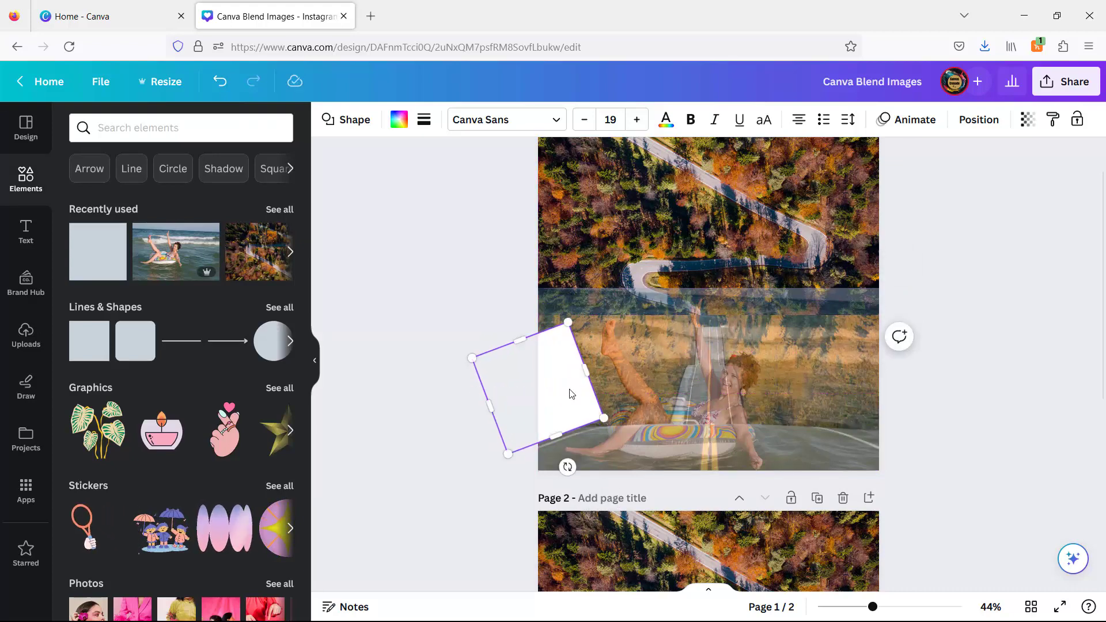
pyautogui.scroll(-2, 572, 394)
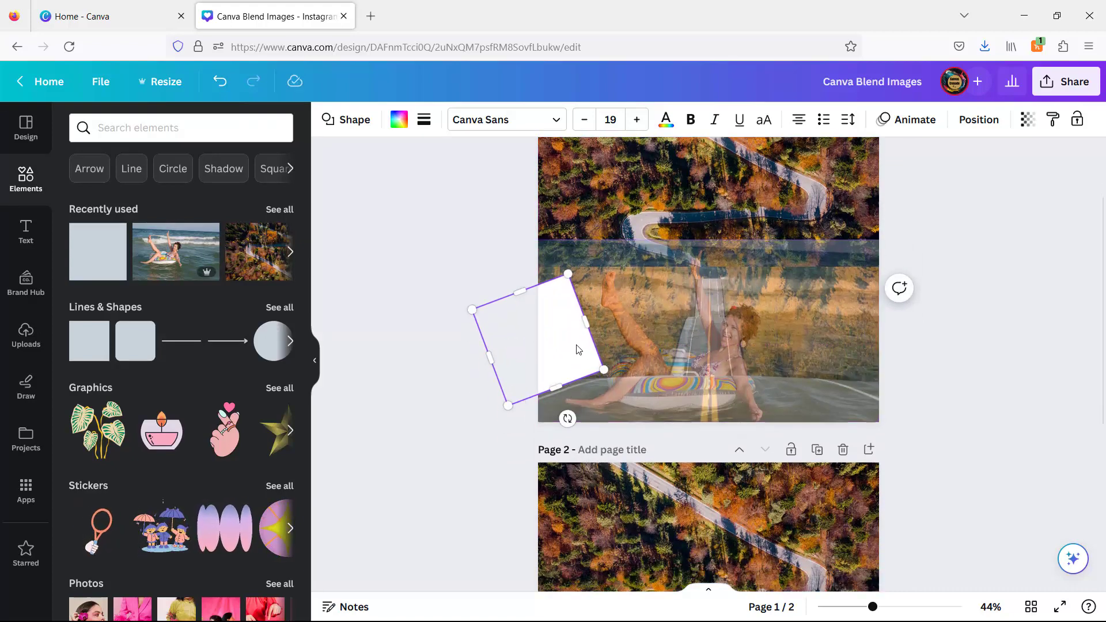
pyautogui.moveTo(578, 349); pyautogui.dragTo(558, 356)
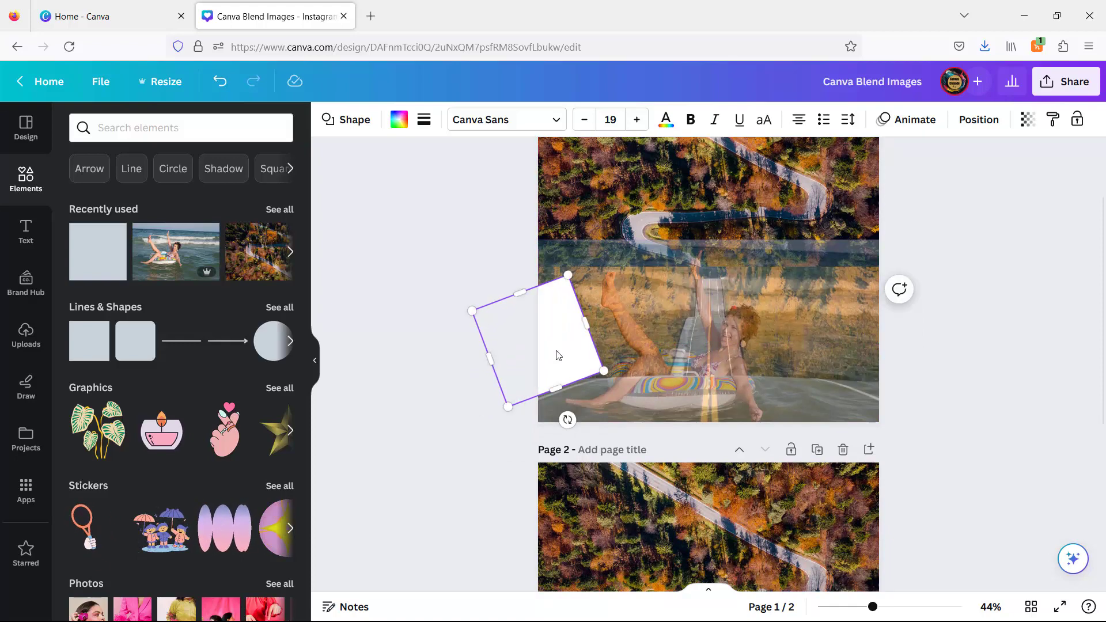
pyautogui.scroll(-1, 557, 355)
pyautogui.scroll(2, 558, 355)
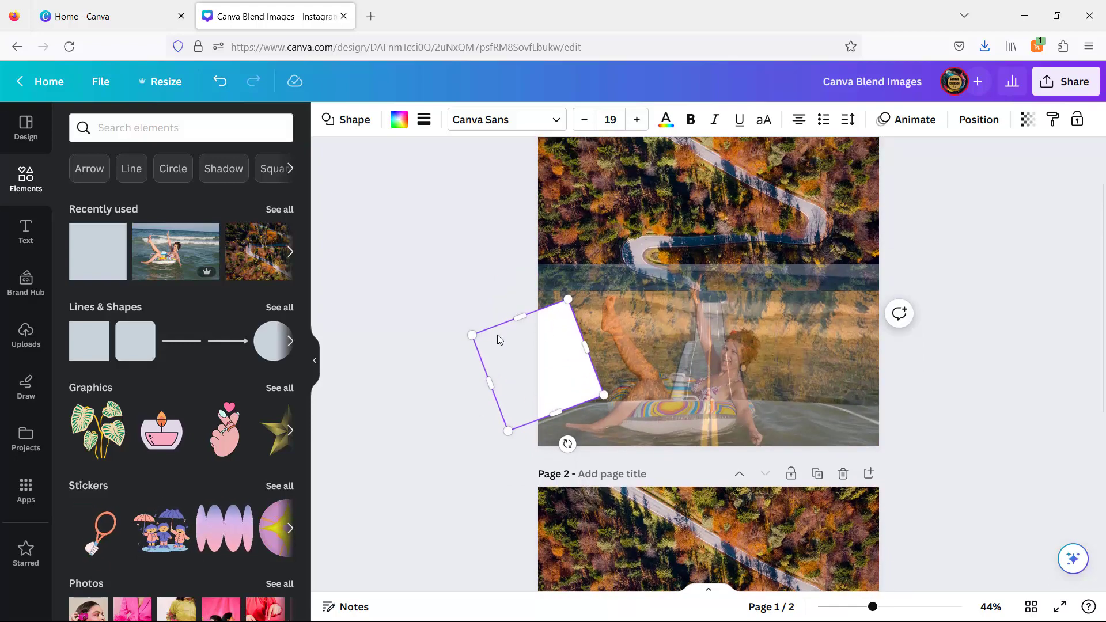
pyautogui.click(510, 360)
pyautogui.click(551, 369)
pyautogui.moveTo(549, 364); pyautogui.dragTo(550, 364)
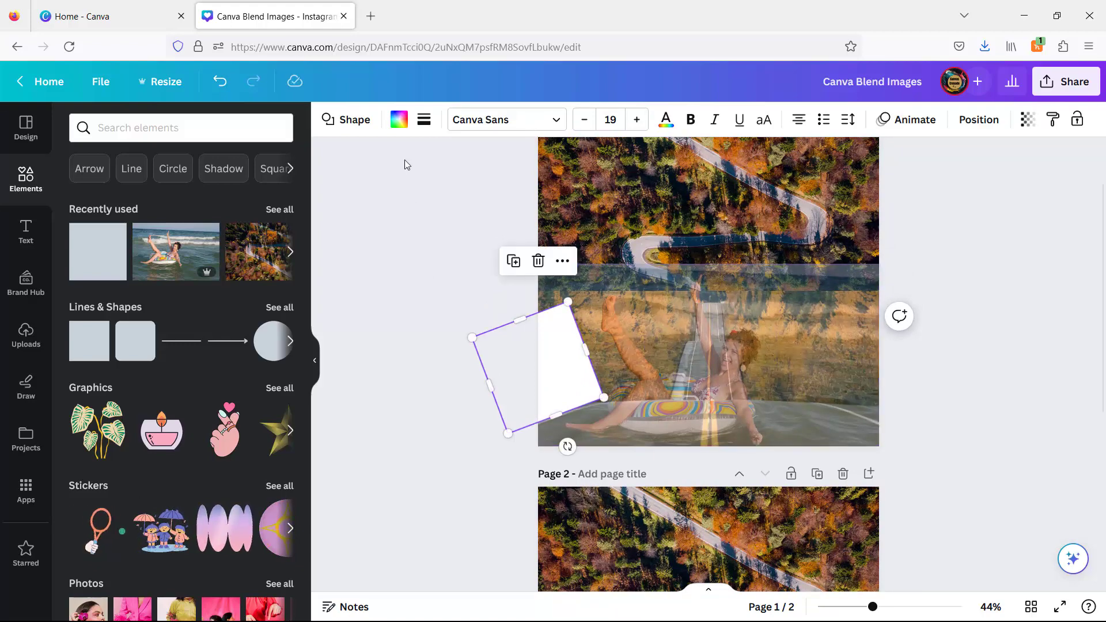
# Step: Duplicate the white square, tilt the copy the opposite way, narrow it, and align it with the road's right edge
pyautogui.click(513, 261)
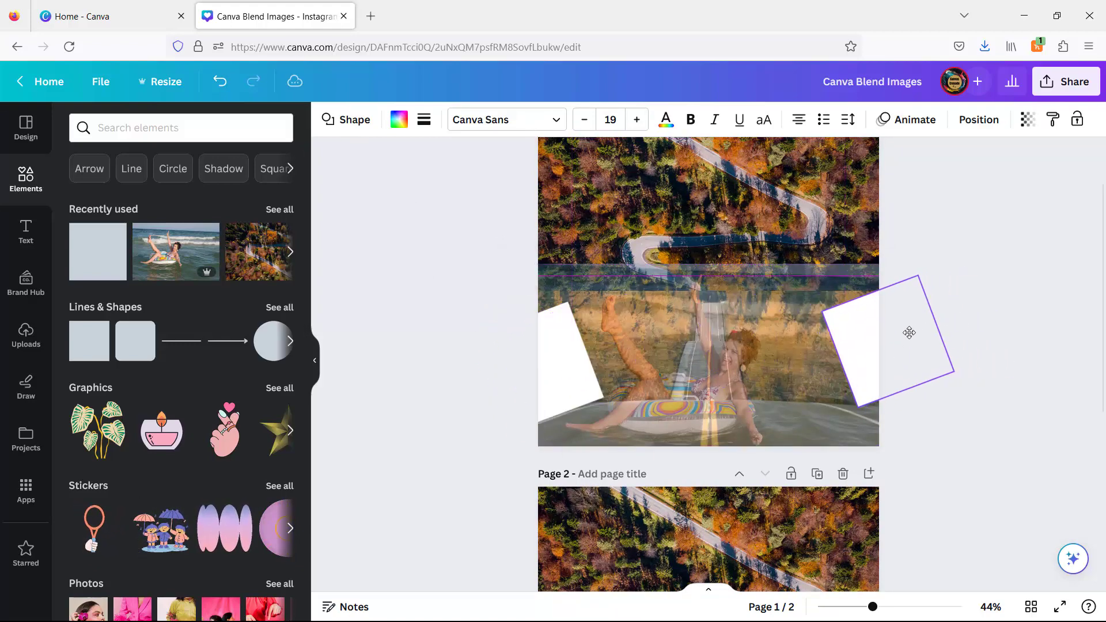
pyautogui.moveTo(916, 421); pyautogui.dragTo(996, 423)
pyautogui.moveTo(901, 346); pyautogui.dragTo(909, 375)
pyautogui.moveTo(964, 419); pyautogui.dragTo(980, 404)
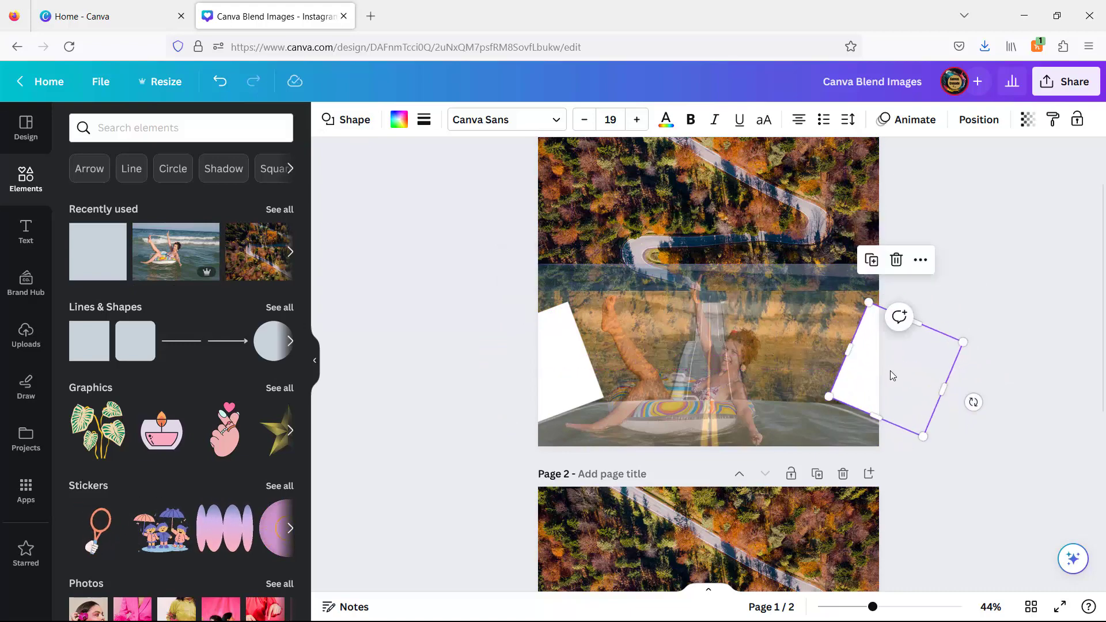
pyautogui.moveTo(889, 372); pyautogui.dragTo(880, 372)
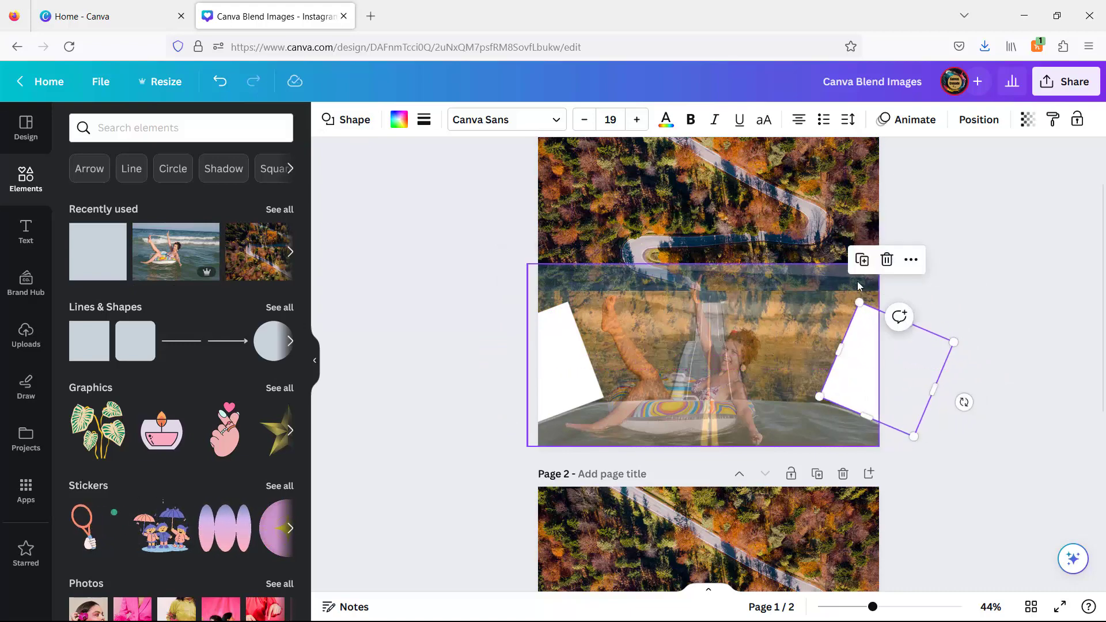
pyautogui.moveTo(936, 392); pyautogui.dragTo(905, 369)
# Step: Duplicate the right-hand white shape, tilt the copy less steeply, and enlarge it to cover the upper part of page 1
pyautogui.click(851, 262)
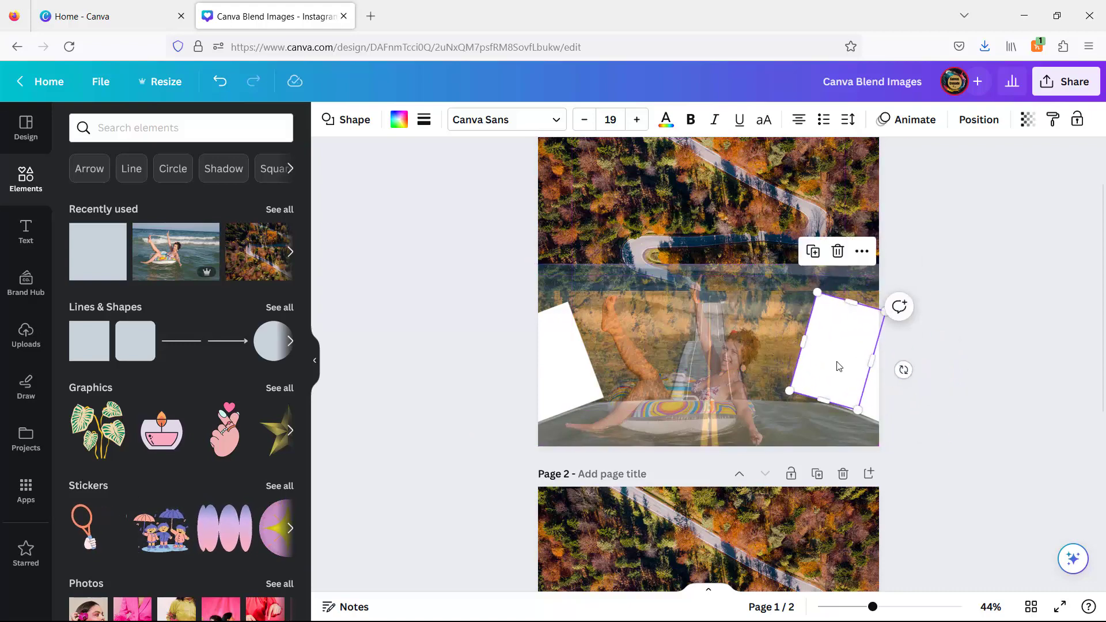
pyautogui.click(741, 300)
pyautogui.click(820, 358)
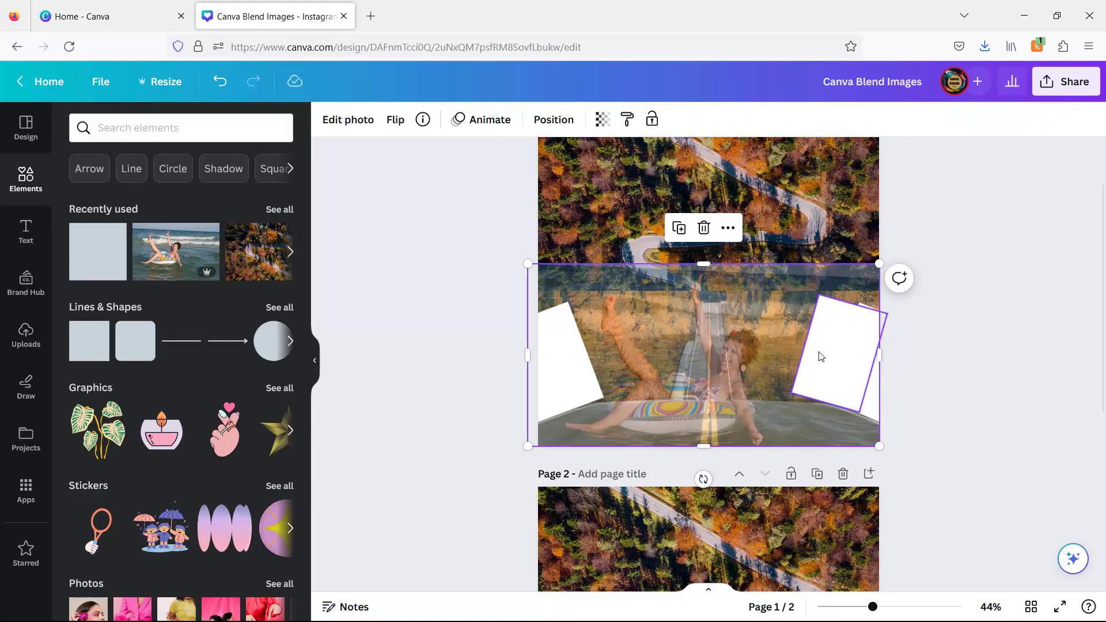
pyautogui.moveTo(805, 343); pyautogui.dragTo(932, 57)
pyautogui.scroll(1, 954, 456)
pyautogui.click(1023, 480)
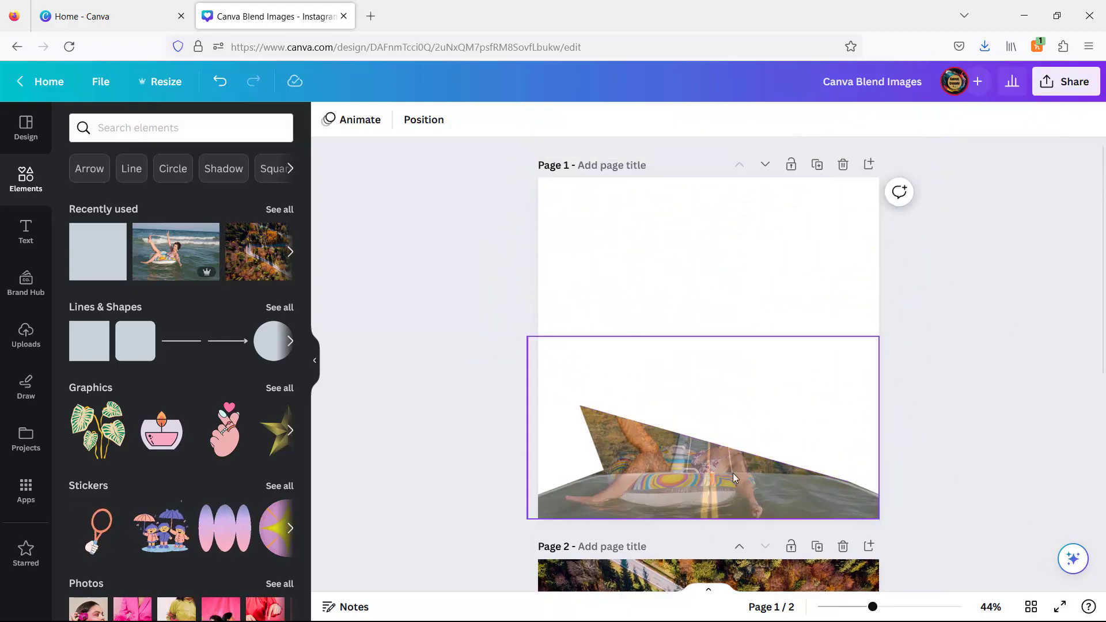
# Step: Duplicate the left white square, nearly level the copy, and place it over the woman's raised legs above the swim ring
pyautogui.click(571, 442)
pyautogui.click(513, 335)
pyautogui.moveTo(558, 432); pyautogui.dragTo(643, 385)
pyautogui.moveTo(652, 479); pyautogui.dragTo(623, 482)
pyautogui.moveTo(633, 414); pyautogui.dragTo(630, 437)
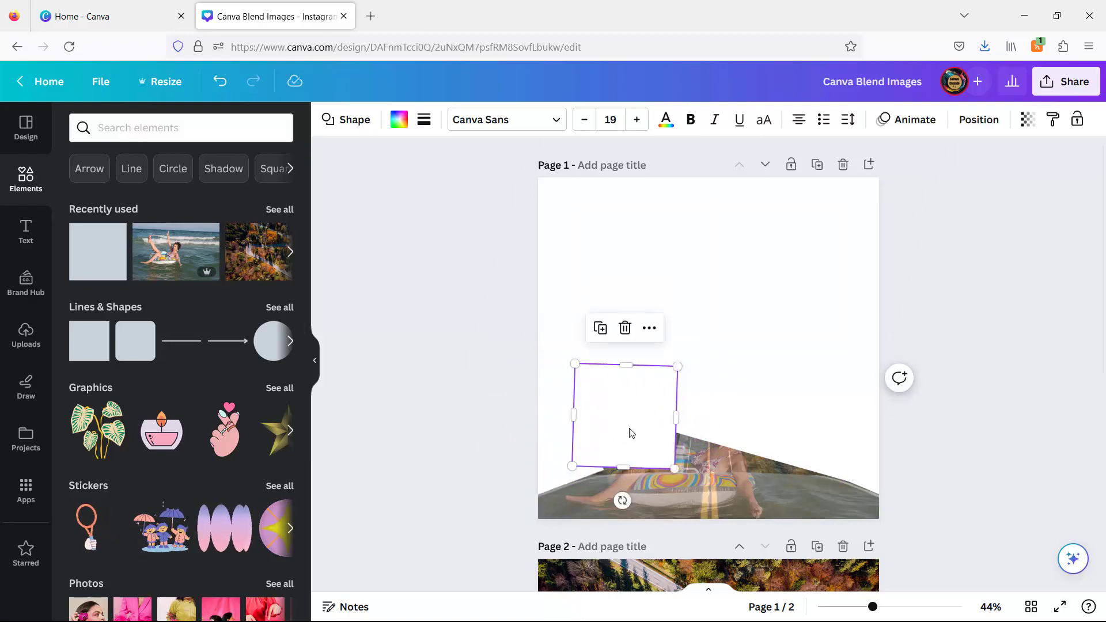
pyautogui.press('Escape')
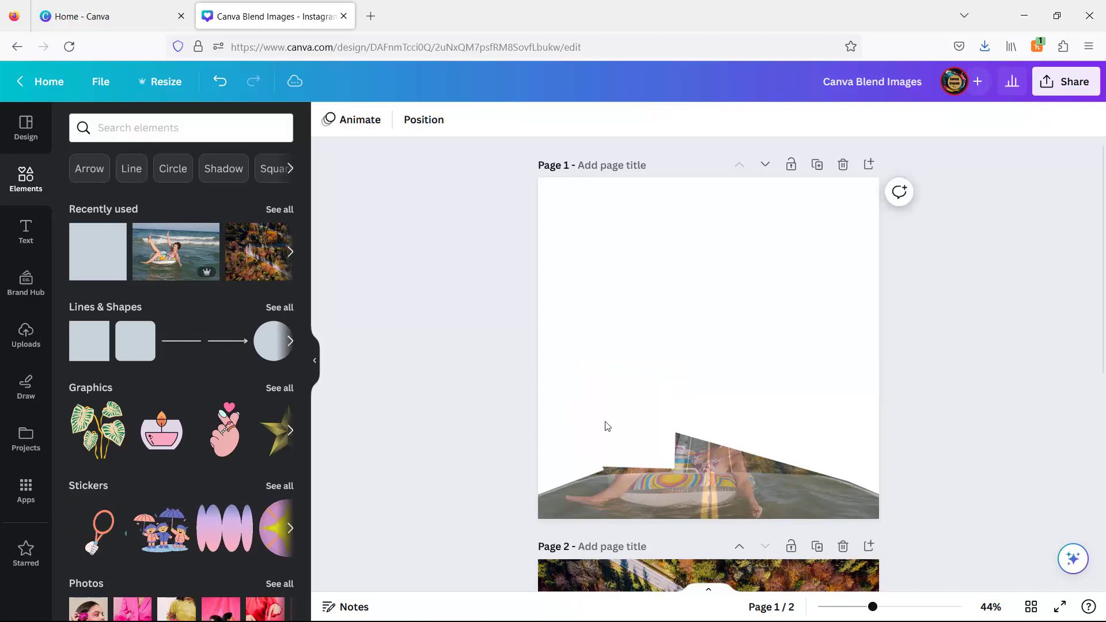
pyautogui.click(628, 423)
pyautogui.moveTo(627, 423); pyautogui.dragTo(628, 426)
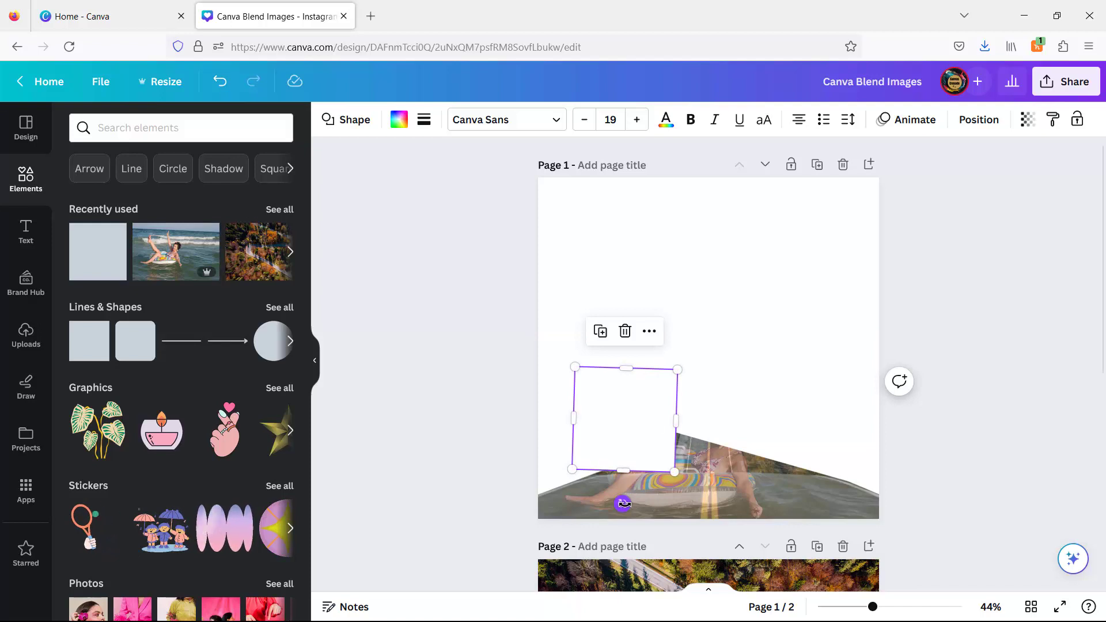
# Step: Widen the white shape above the swim ring into a rectangle, level it, and lower it to the far edge of the road
pyautogui.moveTo(623, 505); pyautogui.dragTo(632, 506)
pyautogui.moveTo(674, 415); pyautogui.dragTo(824, 415)
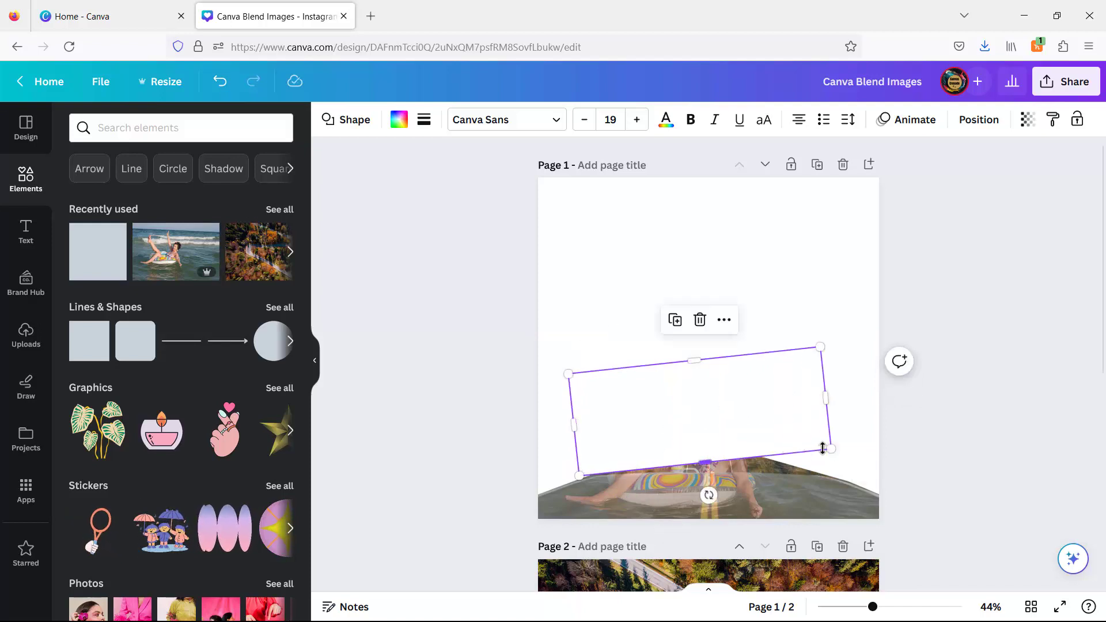
pyautogui.click(996, 419)
pyautogui.click(749, 392)
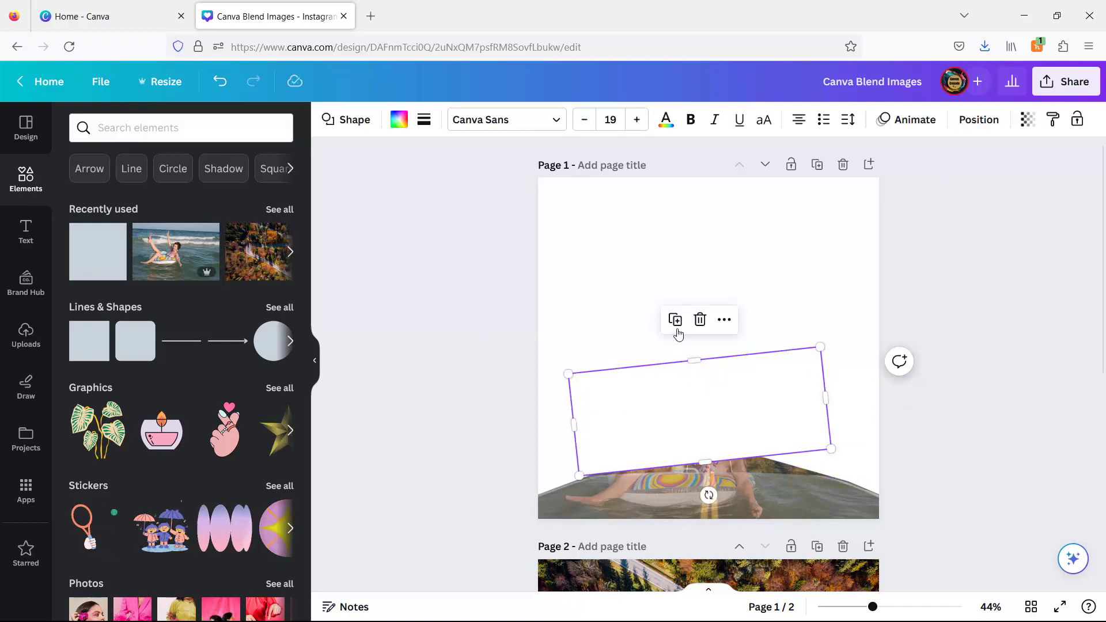
pyautogui.click(678, 328)
pyautogui.moveTo(714, 500); pyautogui.dragTo(707, 501)
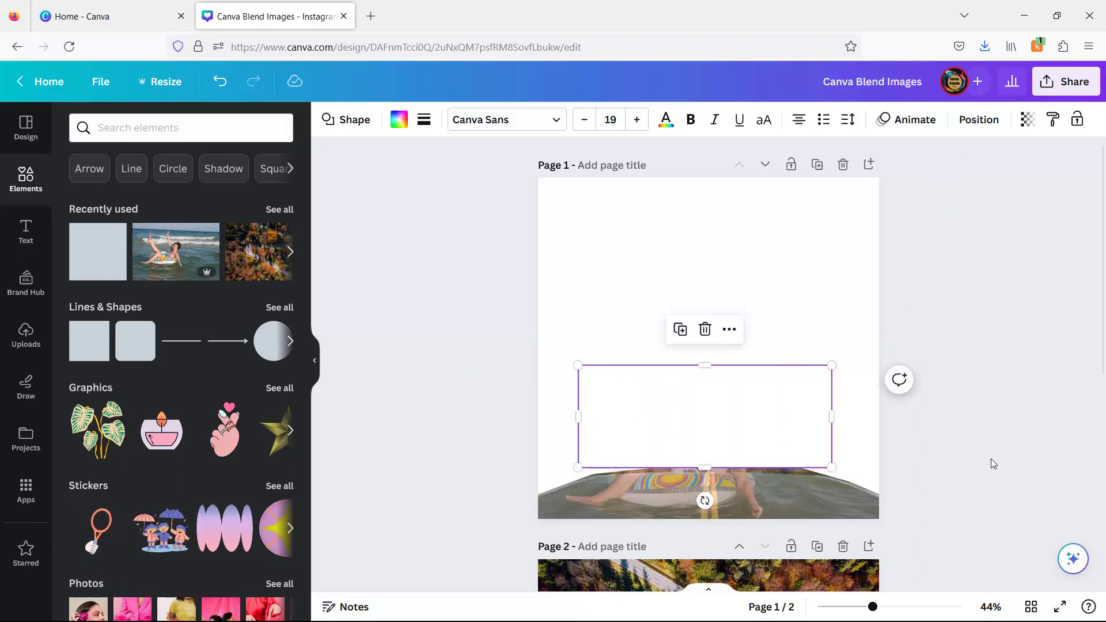
pyautogui.press('Escape')
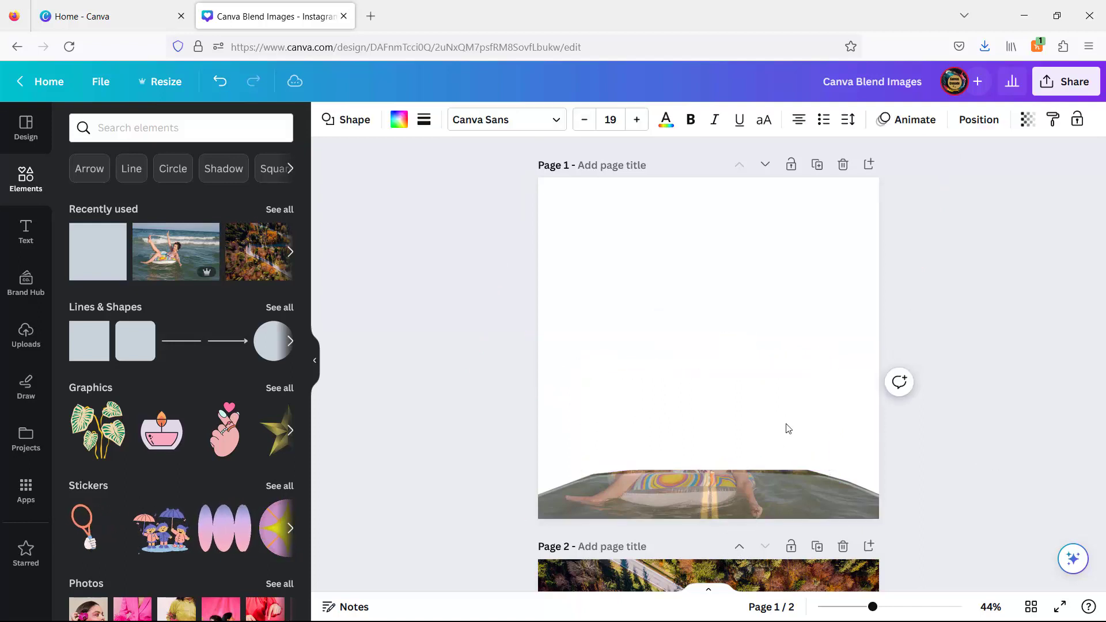
pyautogui.click(788, 429)
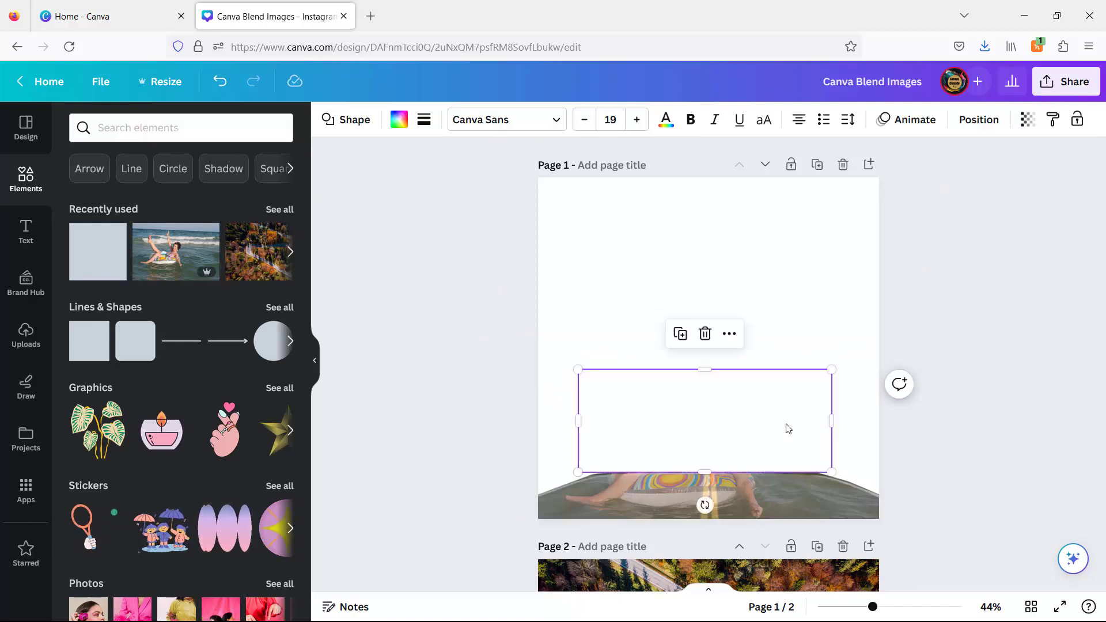
pyautogui.click(1004, 435)
# Step: Duplicate the right white shape and move and tilt the copy to cover the leftover area at the road's far right corner
pyautogui.click(876, 478)
pyautogui.click(847, 333)
pyautogui.moveTo(890, 449); pyautogui.dragTo(850, 426)
pyautogui.press('Escape')
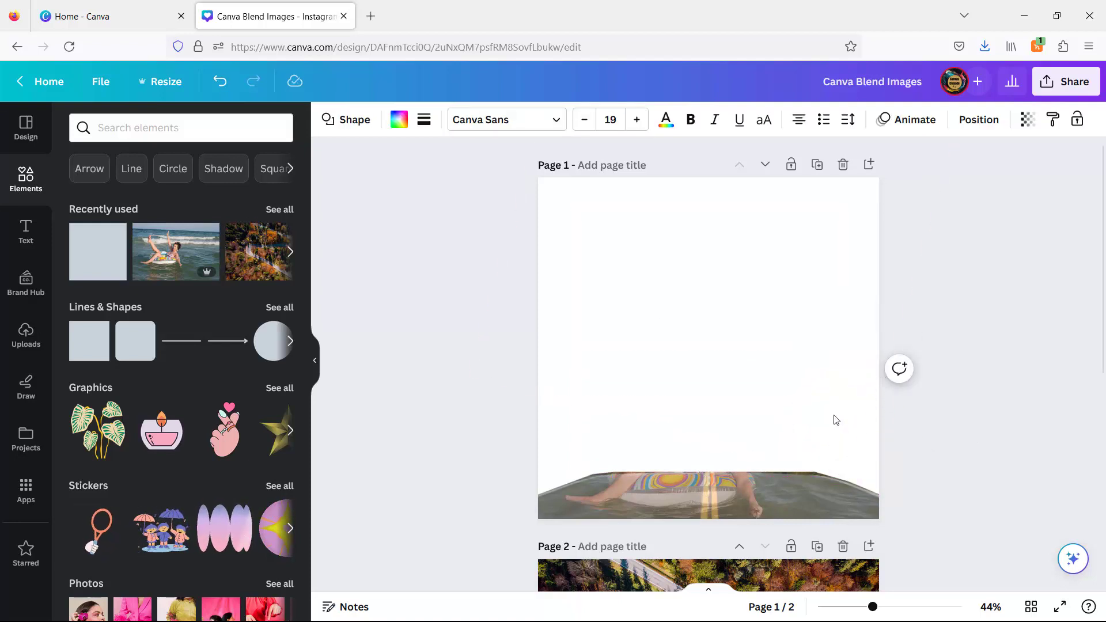
pyautogui.press('Escape')
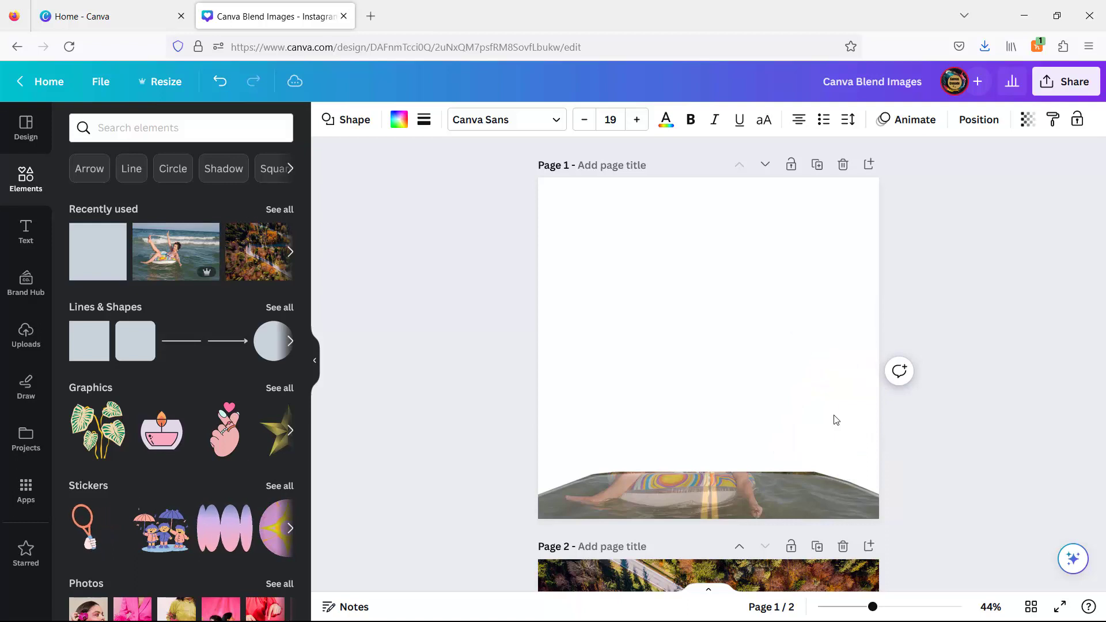
pyautogui.click(836, 420)
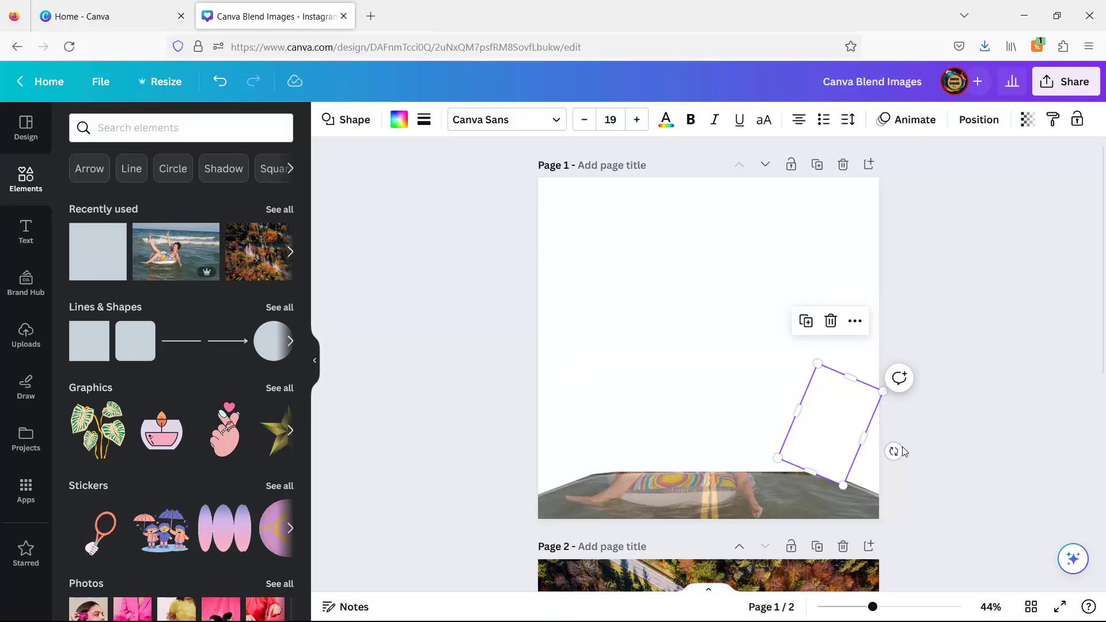
pyautogui.moveTo(896, 450); pyautogui.dragTo(919, 437)
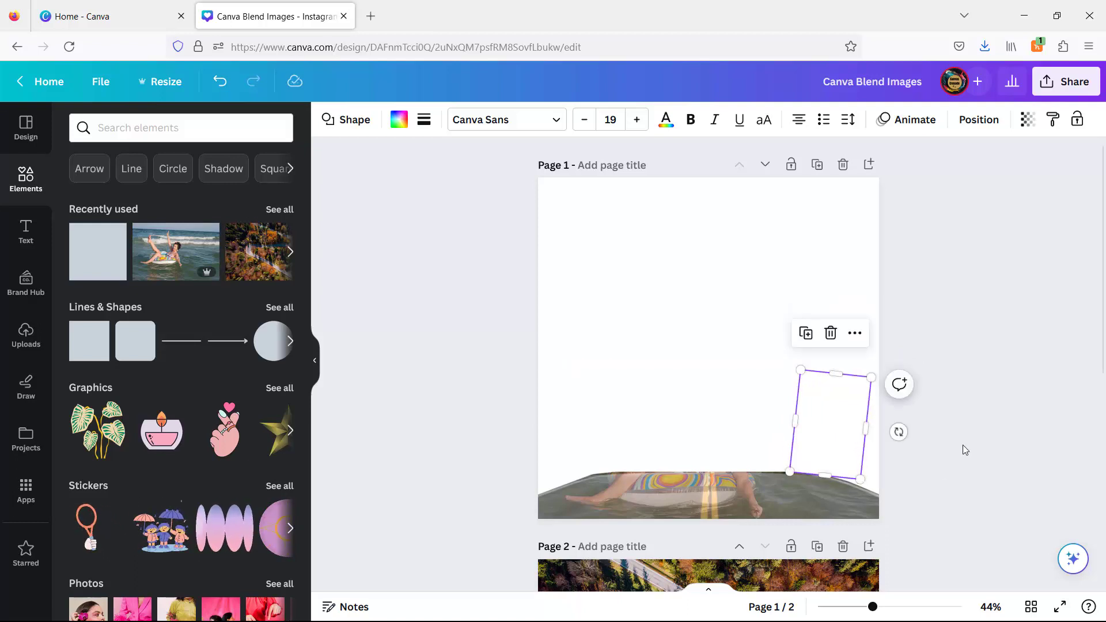
pyautogui.press('Left')
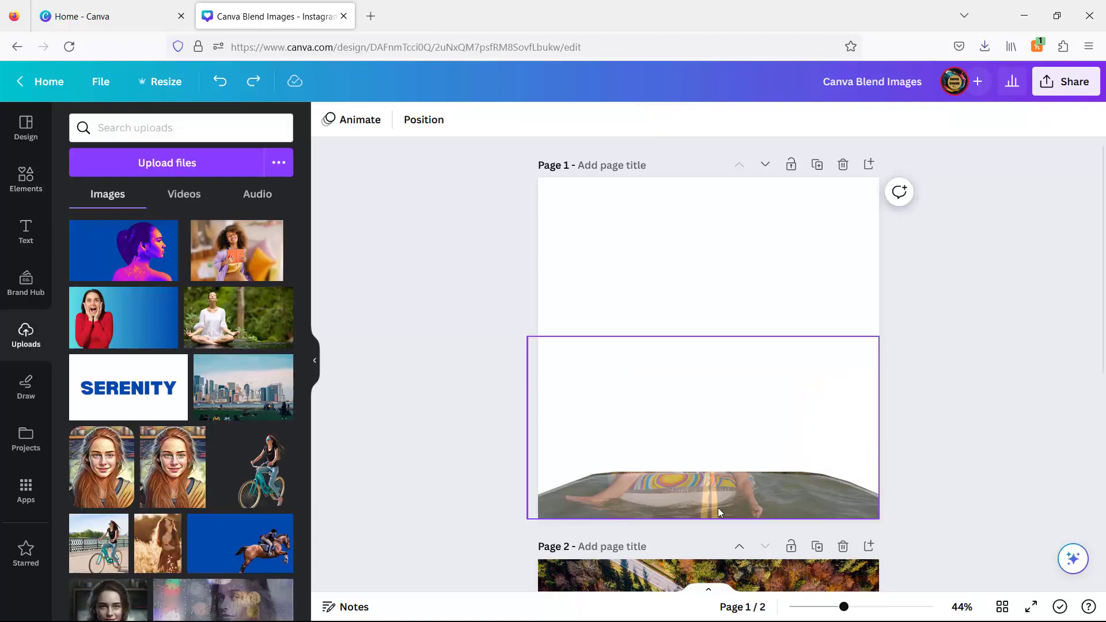
# Step: Set the woman photo's transparency to 100
pyautogui.click(726, 508)
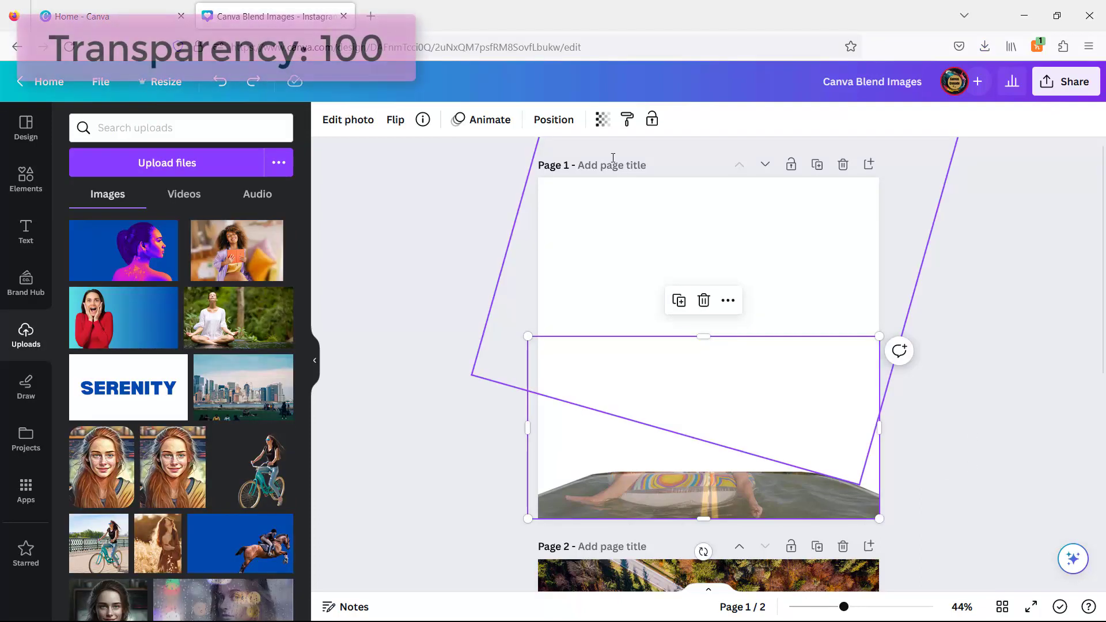
pyautogui.click(604, 119)
pyautogui.moveTo(524, 177); pyautogui.dragTo(618, 186)
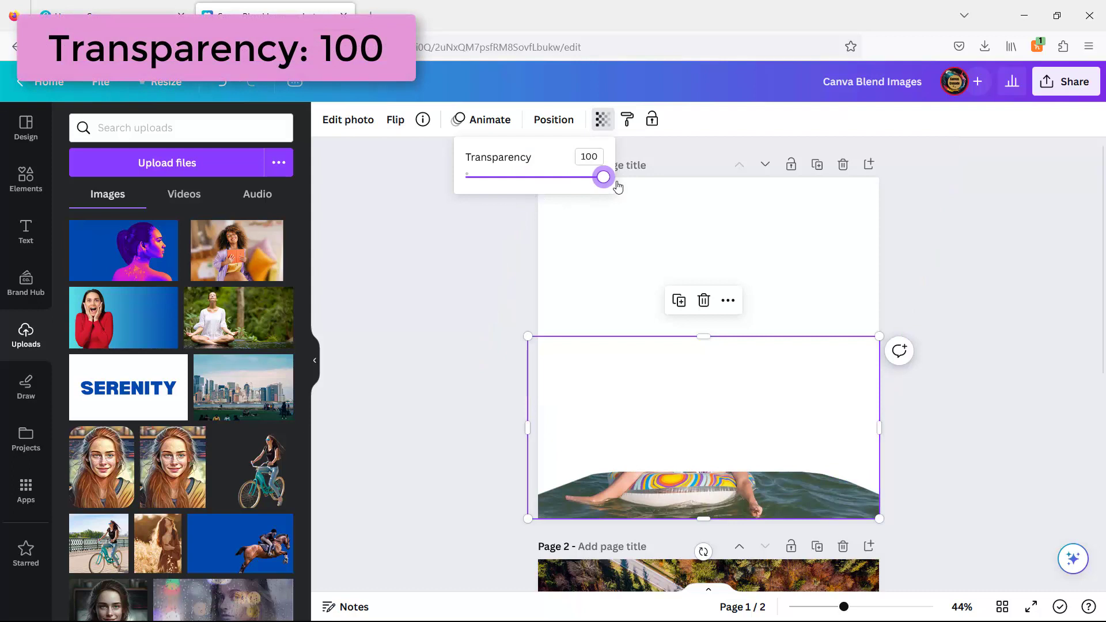
# Step: Download only page 1 as a PNG at size 1
pyautogui.click(1065, 81)
pyautogui.click(929, 450)
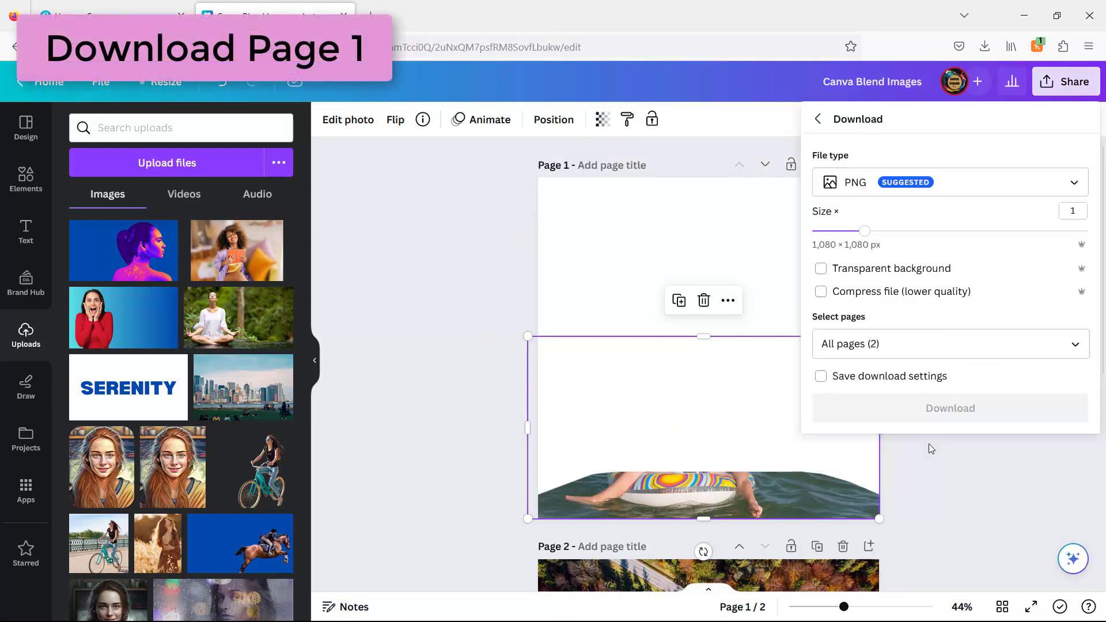
pyautogui.click(924, 342)
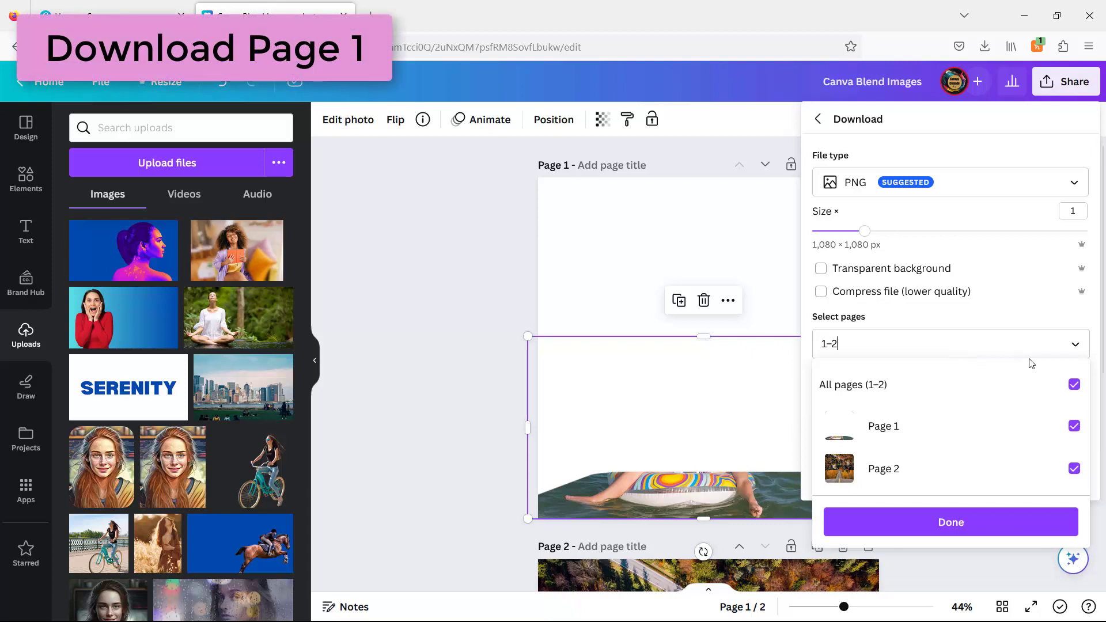
pyautogui.click(1074, 385)
pyautogui.click(1074, 426)
pyautogui.click(962, 524)
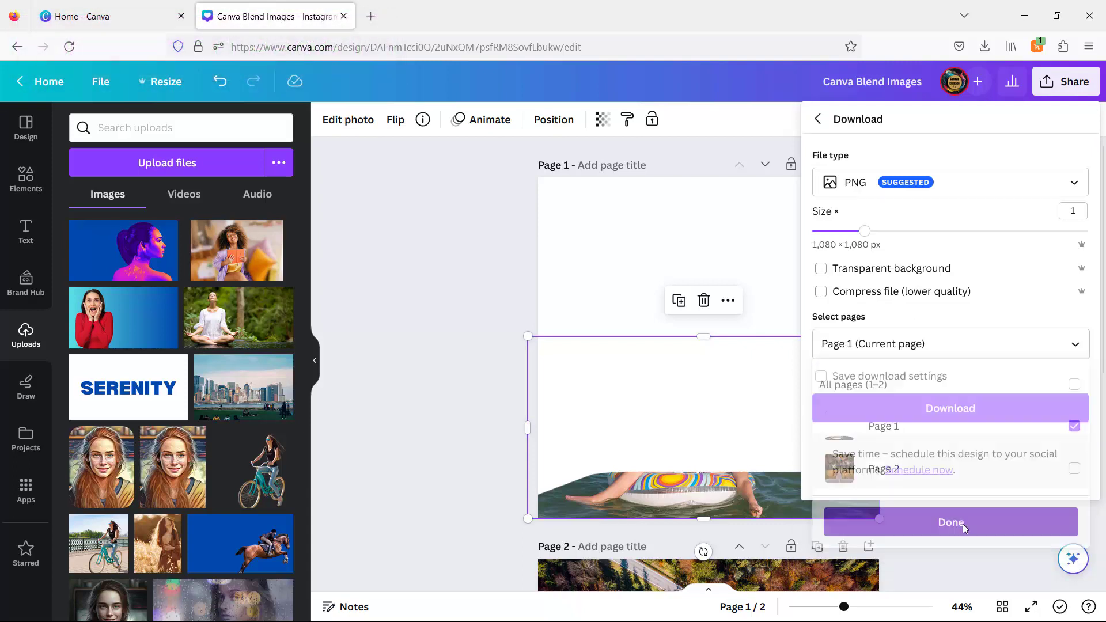
pyautogui.click(959, 415)
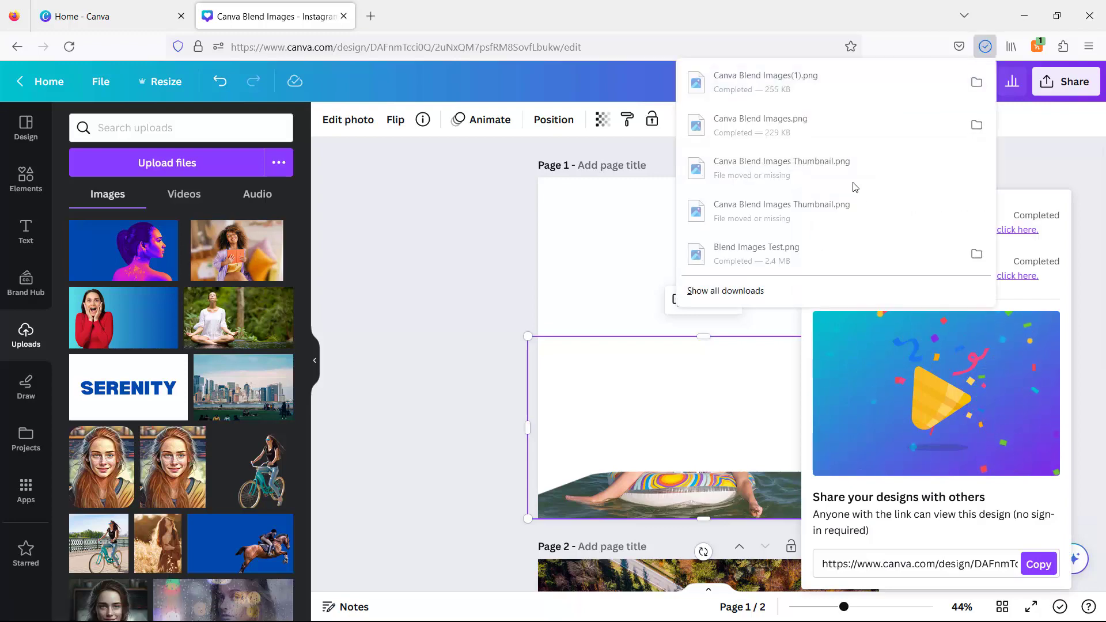
# Step: Upload the downloaded Canva Blend Images(1).png to the image library and delete page 1 from the design
pyautogui.moveTo(200, 282); pyautogui.dragTo(200, 282)
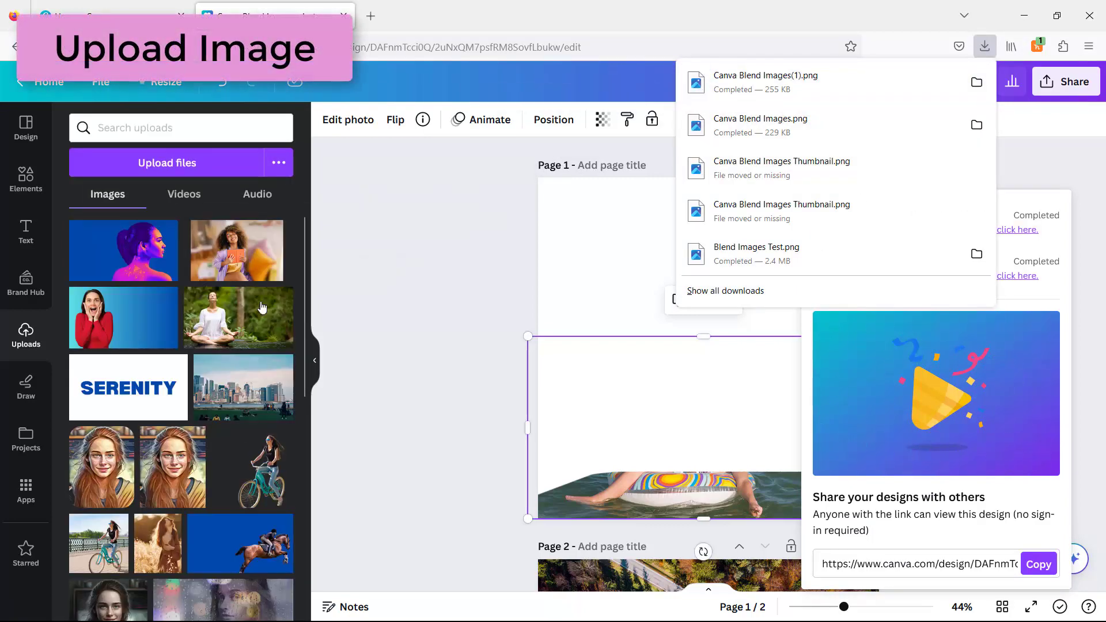
pyautogui.click(452, 346)
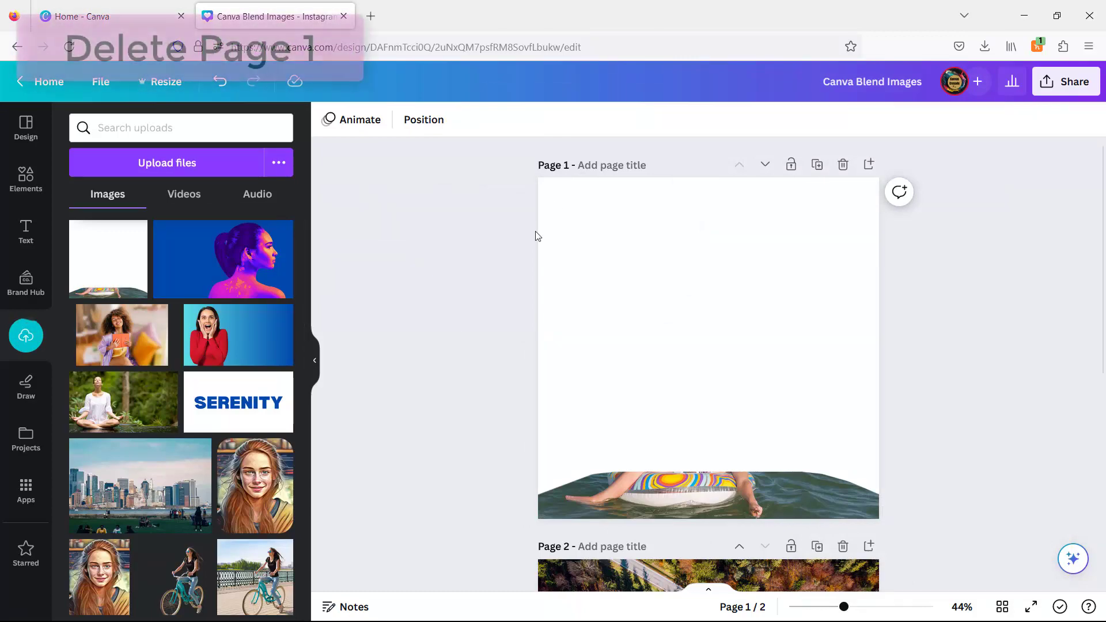
pyautogui.click(844, 166)
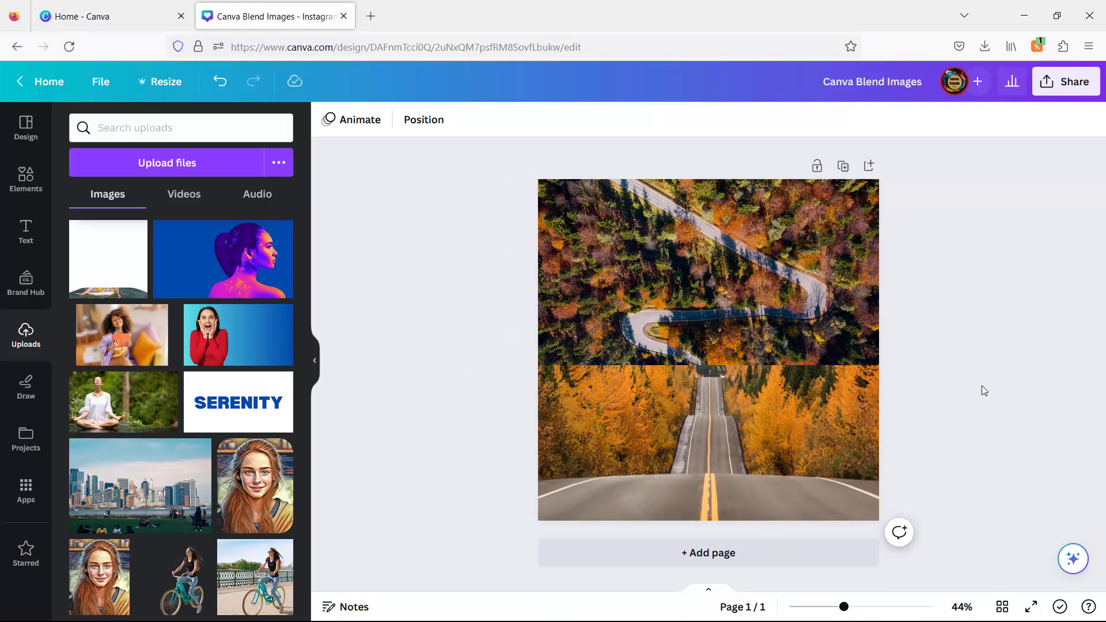
# Step: Insert the uploaded sea cutout image on the road page and enlarge it to fill the whole page
pyautogui.click(106, 264)
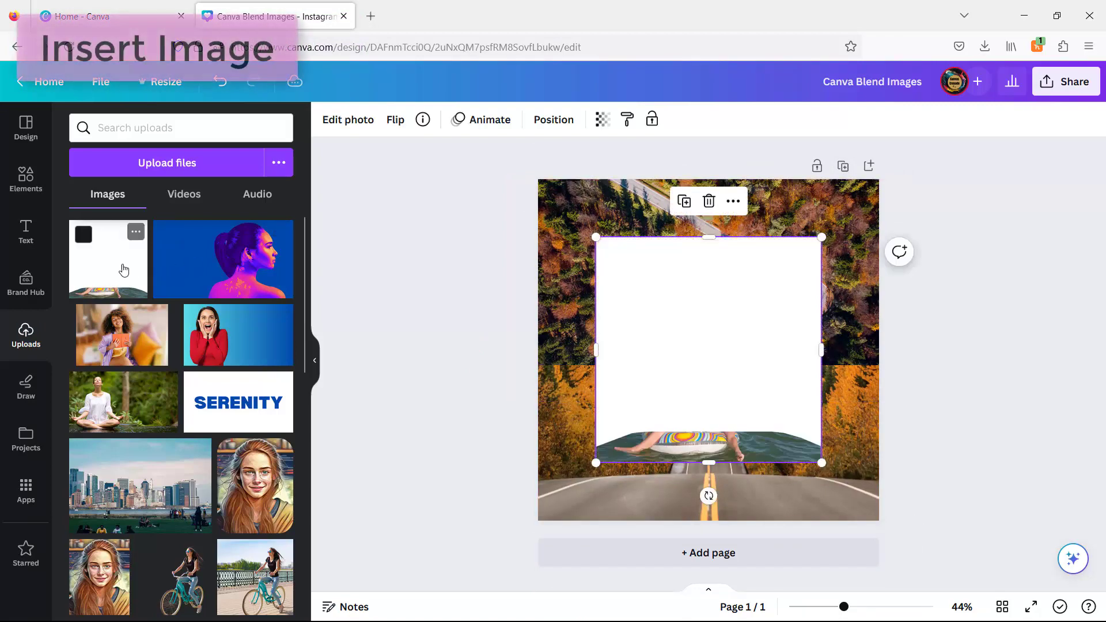
pyautogui.moveTo(724, 381); pyautogui.dragTo(681, 434)
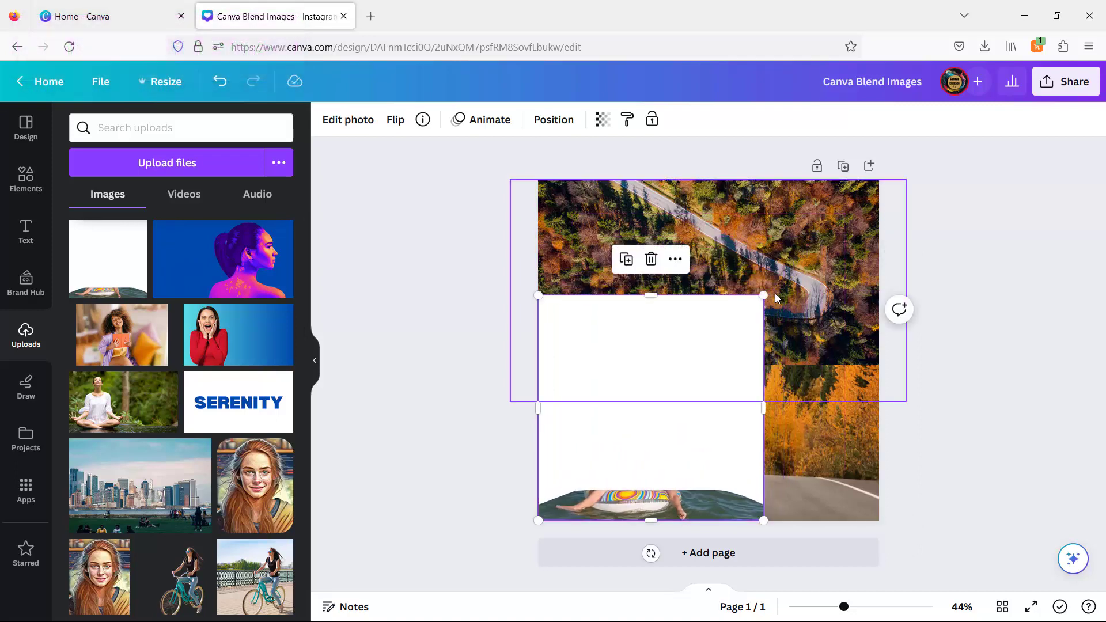
pyautogui.moveTo(767, 294); pyautogui.dragTo(977, 274)
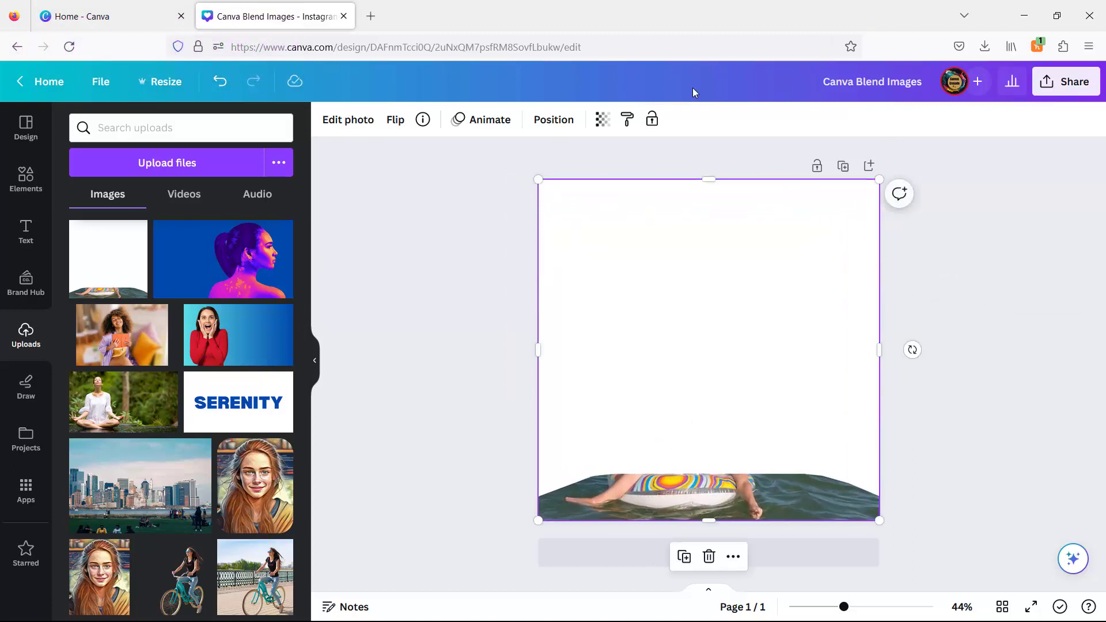
# Step: Remove the sea image's background, then bring back all the erased water with the Restore brush at size 20, guided by the original image
pyautogui.click(348, 122)
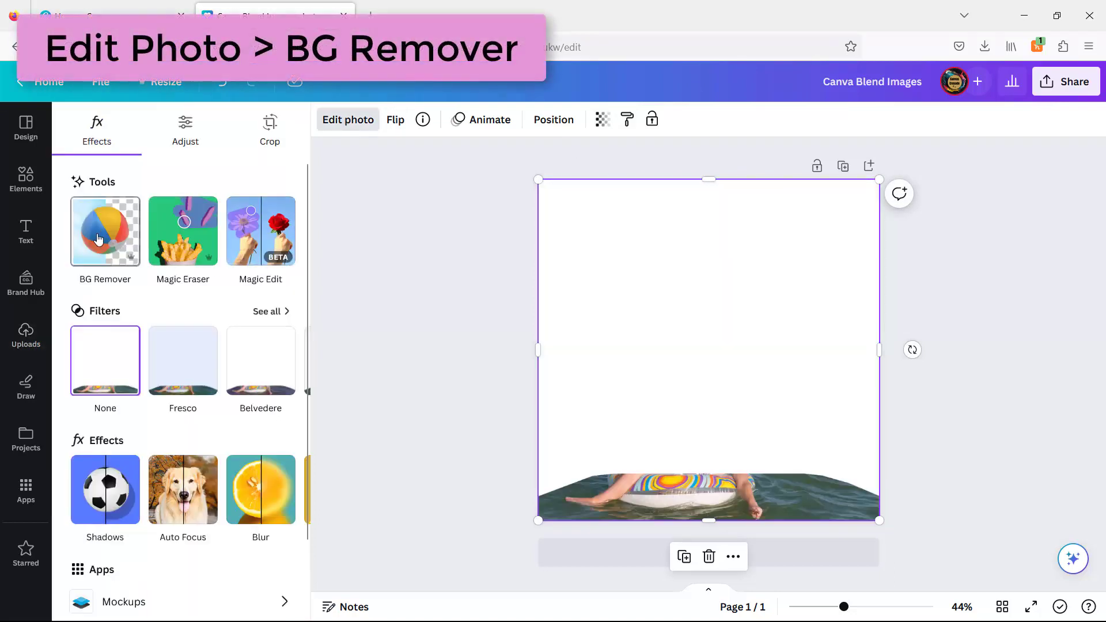
pyautogui.click(99, 239)
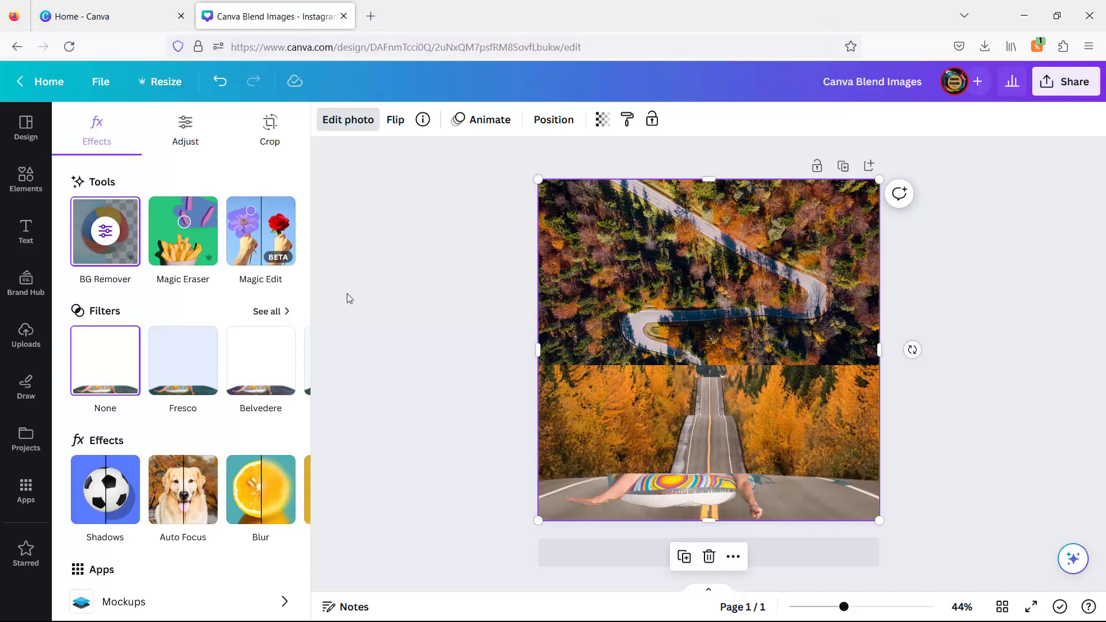
pyautogui.click(106, 231)
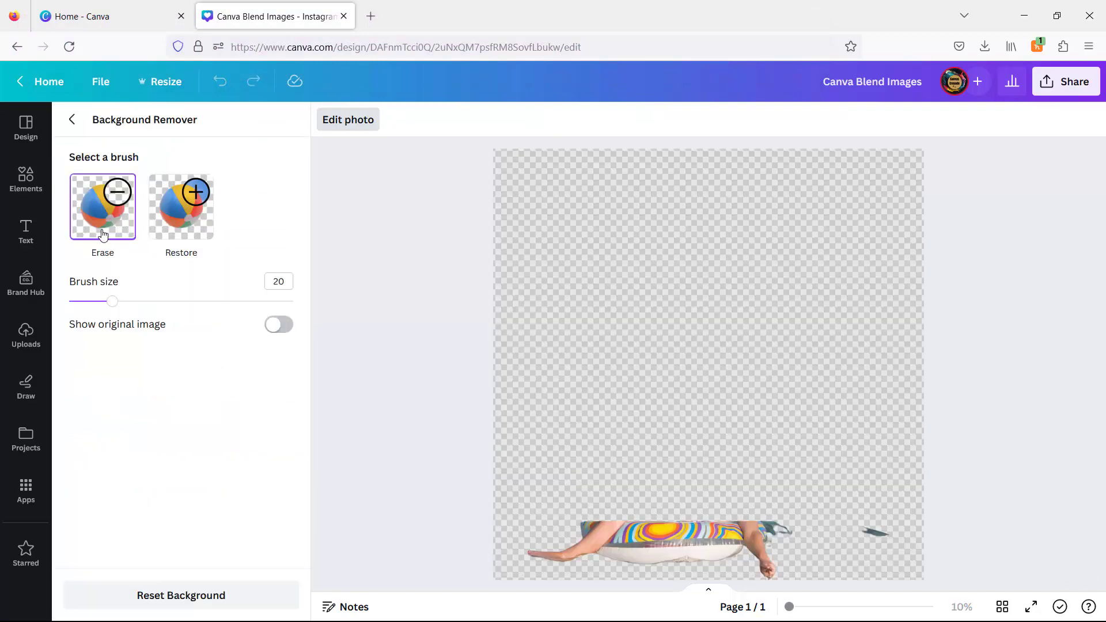
pyautogui.click(278, 325)
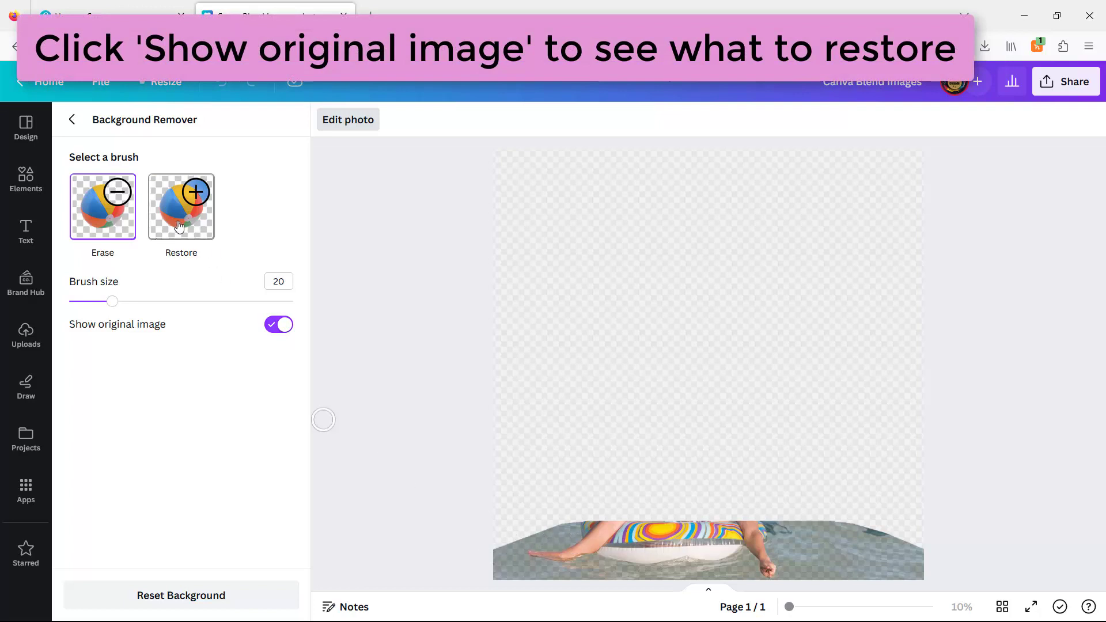
pyautogui.click(184, 207)
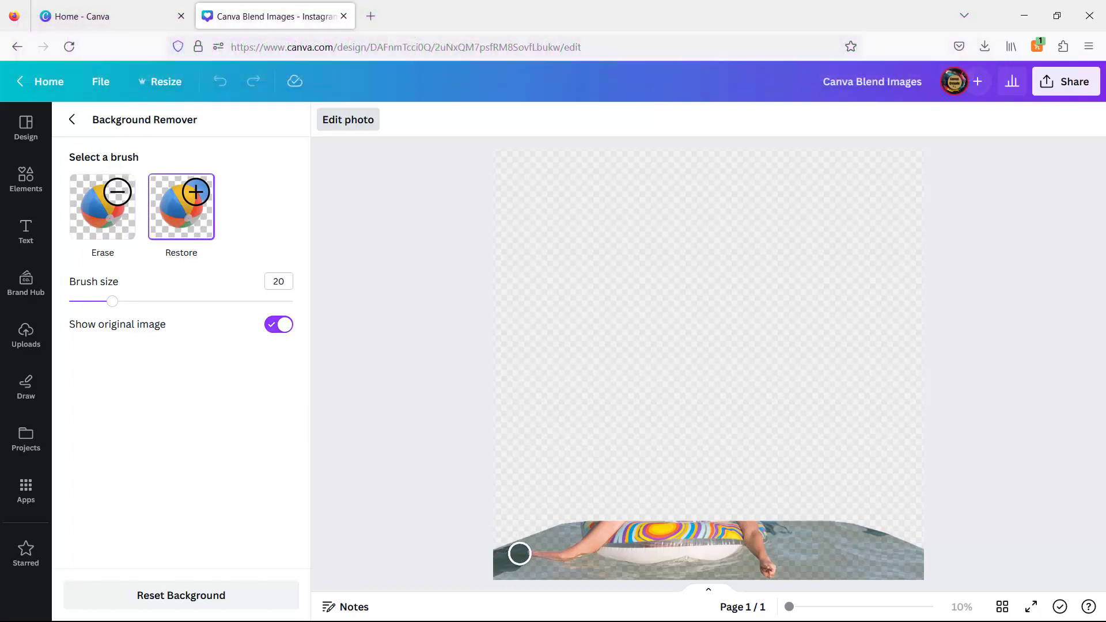
pyautogui.moveTo(536, 548)
pyautogui.mouseDown()
pyautogui.moveTo(616, 534)
pyautogui.moveTo(543, 561)
pyautogui.moveTo(601, 560)
pyautogui.moveTo(493, 577)
pyautogui.moveTo(707, 568)
pyautogui.moveTo(676, 561)
pyautogui.moveTo(743, 569)
pyautogui.moveTo(766, 538)
pyautogui.moveTo(820, 532)
pyautogui.mouseUp()
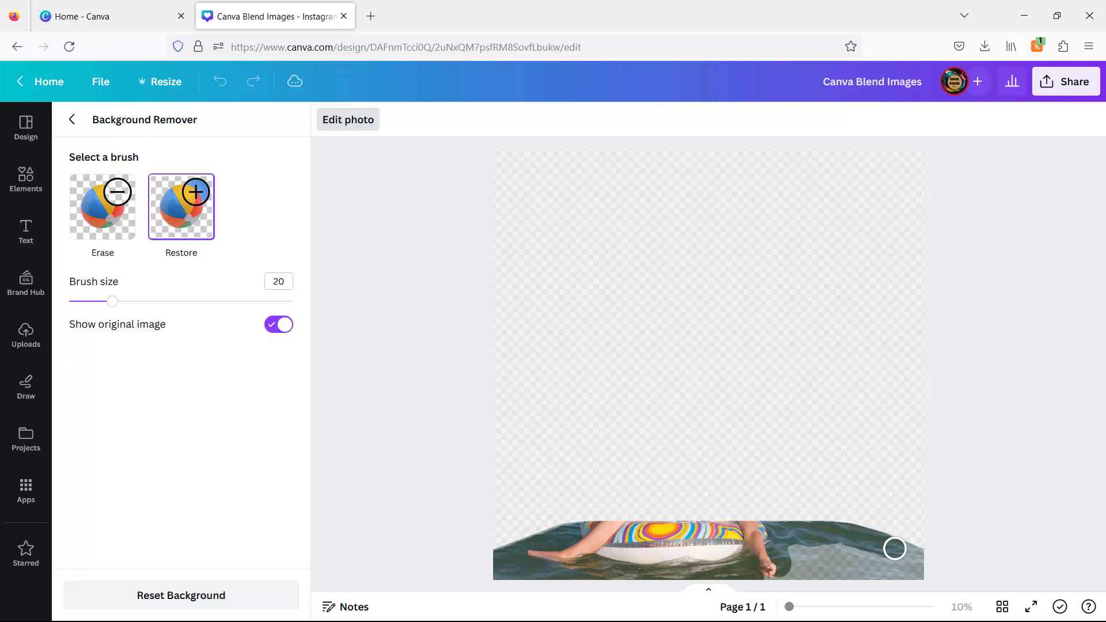
pyautogui.moveTo(922, 563)
pyautogui.mouseDown()
pyautogui.moveTo(760, 579)
pyautogui.moveTo(878, 568)
pyautogui.moveTo(787, 553)
pyautogui.mouseUp()
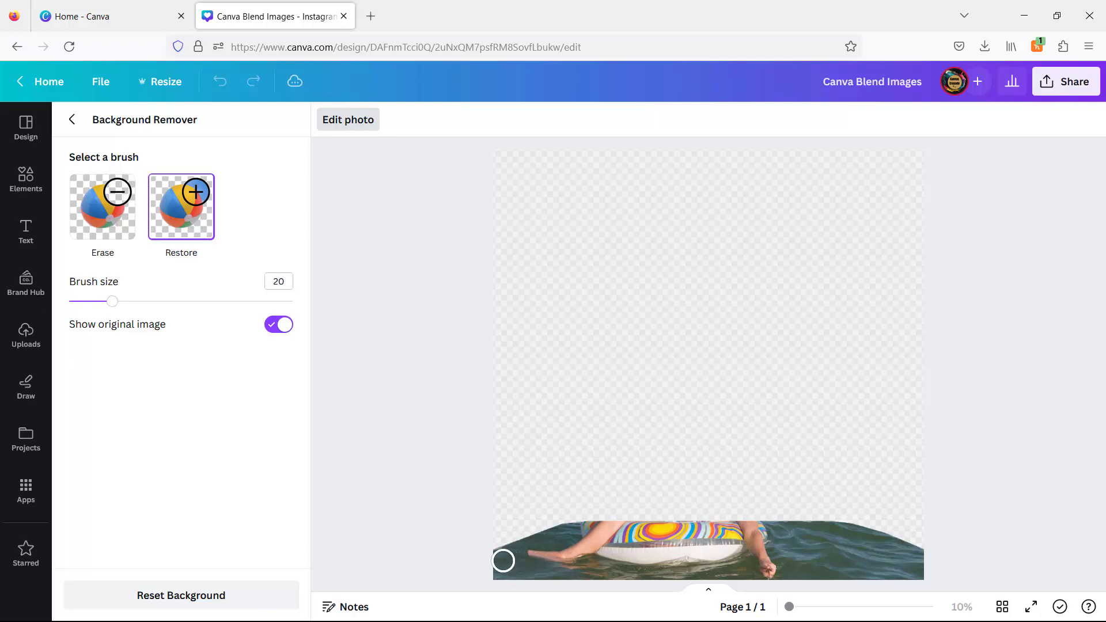
pyautogui.click(71, 119)
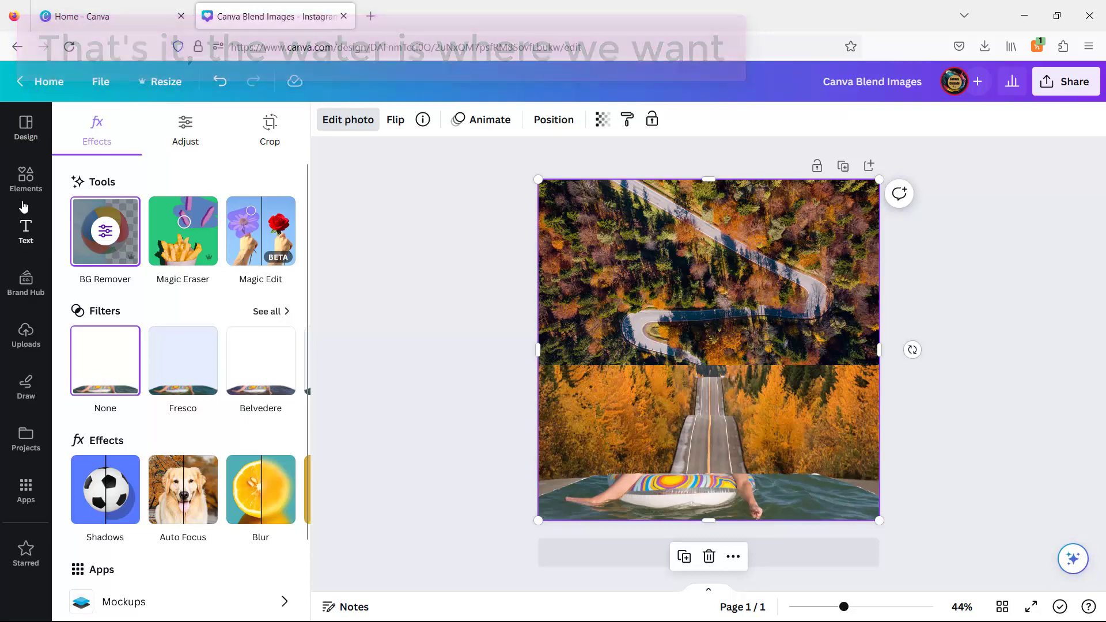
# Step: Add the original photo of the woman in the sea again and align it to the page's lower left corner
pyautogui.click(25, 182)
pyautogui.click(475, 275)
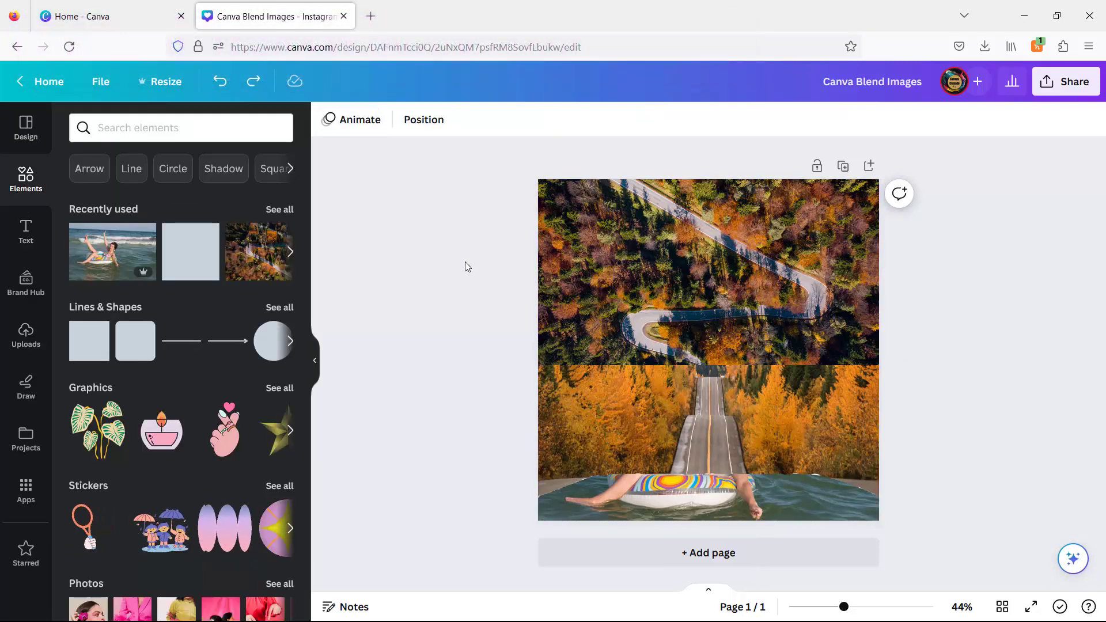
pyautogui.click(107, 254)
pyautogui.moveTo(702, 363); pyautogui.dragTo(673, 444)
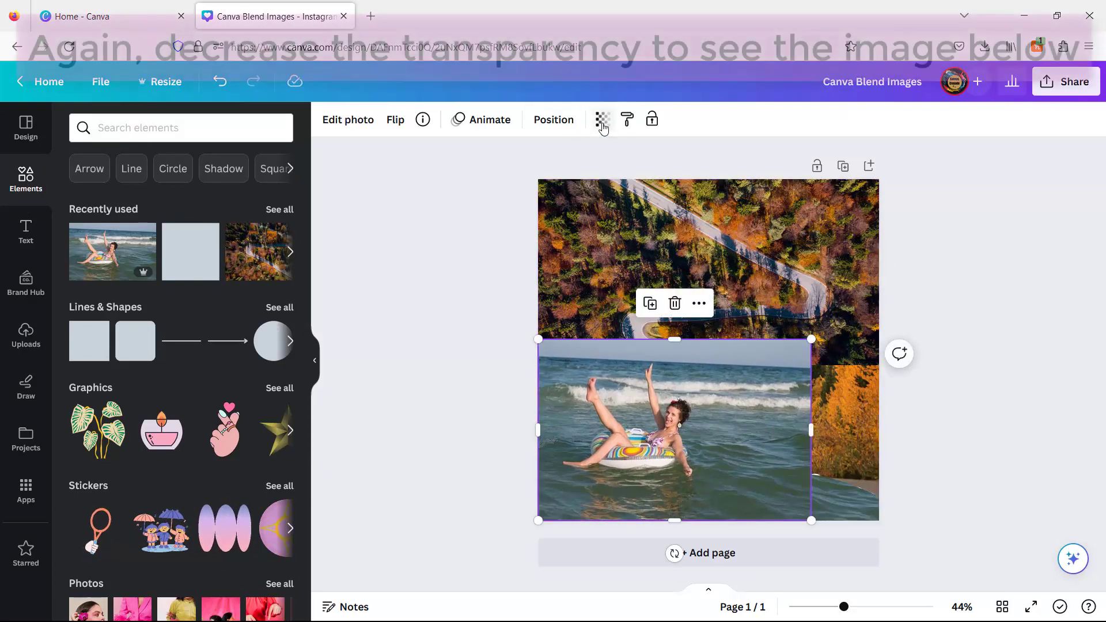
# Step: Set the woman photo's transparency to 56 and enlarge it to the full width of the page
pyautogui.click(602, 119)
pyautogui.moveTo(602, 178); pyautogui.dragTo(542, 179)
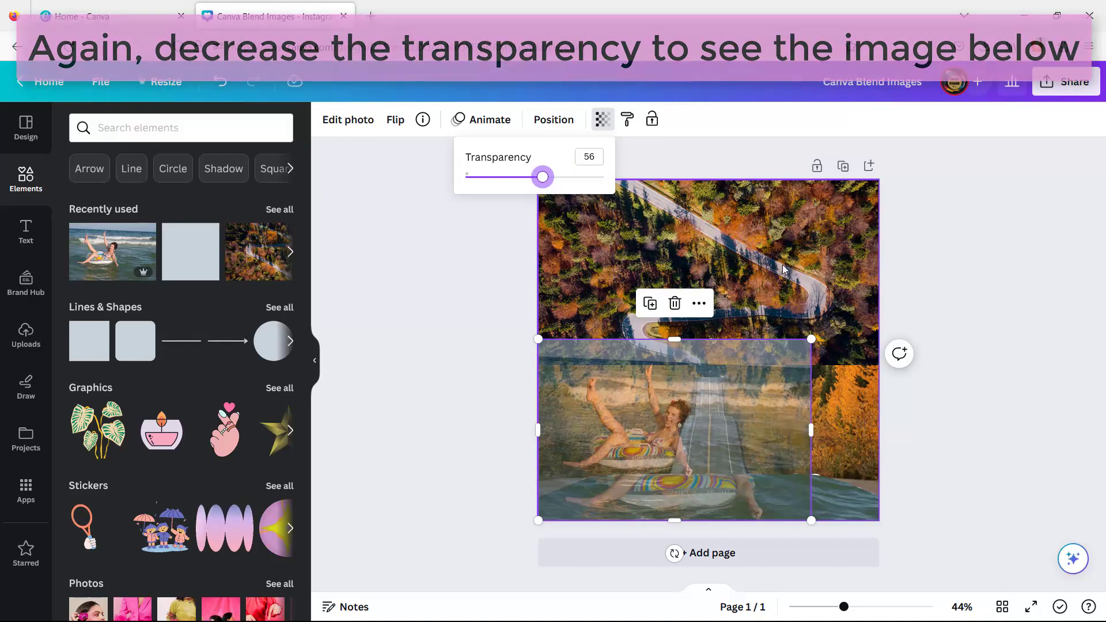
pyautogui.moveTo(812, 340); pyautogui.dragTo(893, 313)
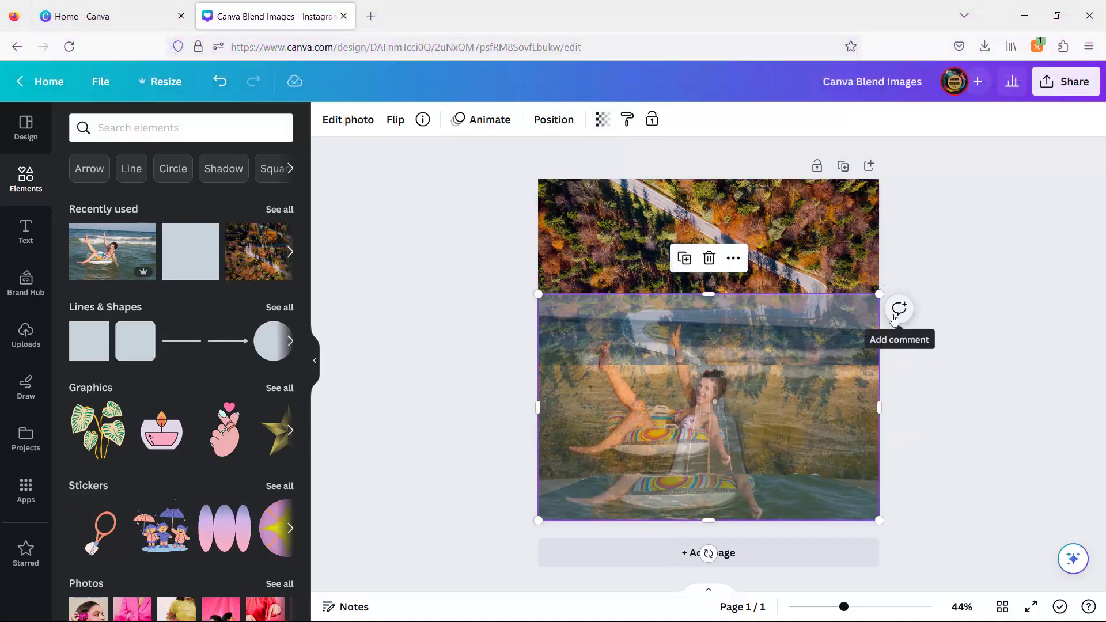
# Step: Remove the background from the woman photo and set its transparency to 100
pyautogui.click(351, 120)
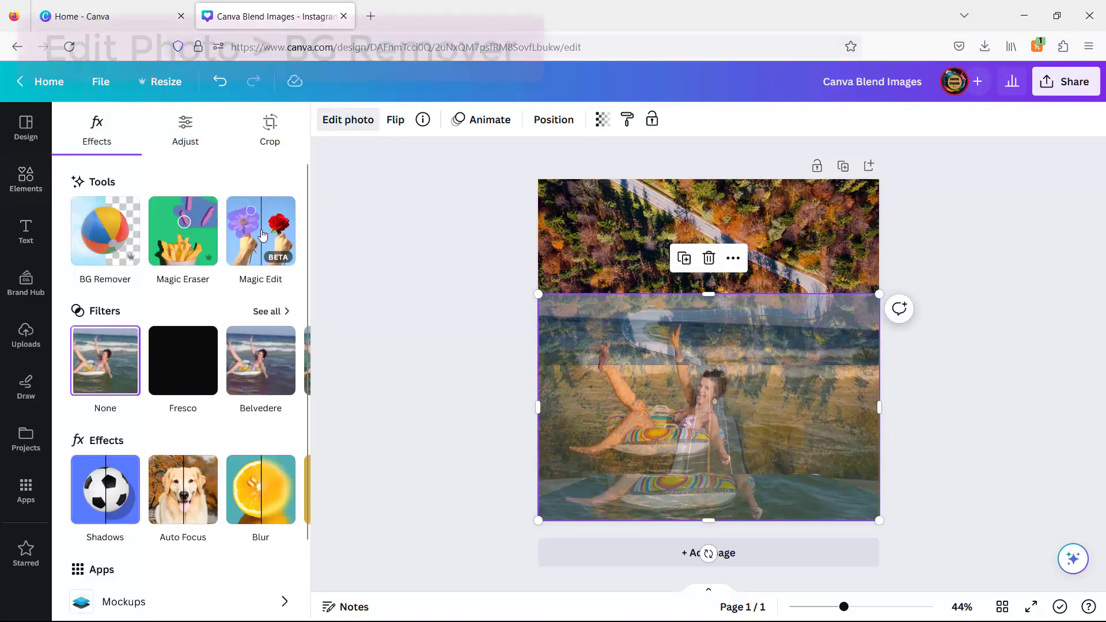
pyautogui.click(105, 237)
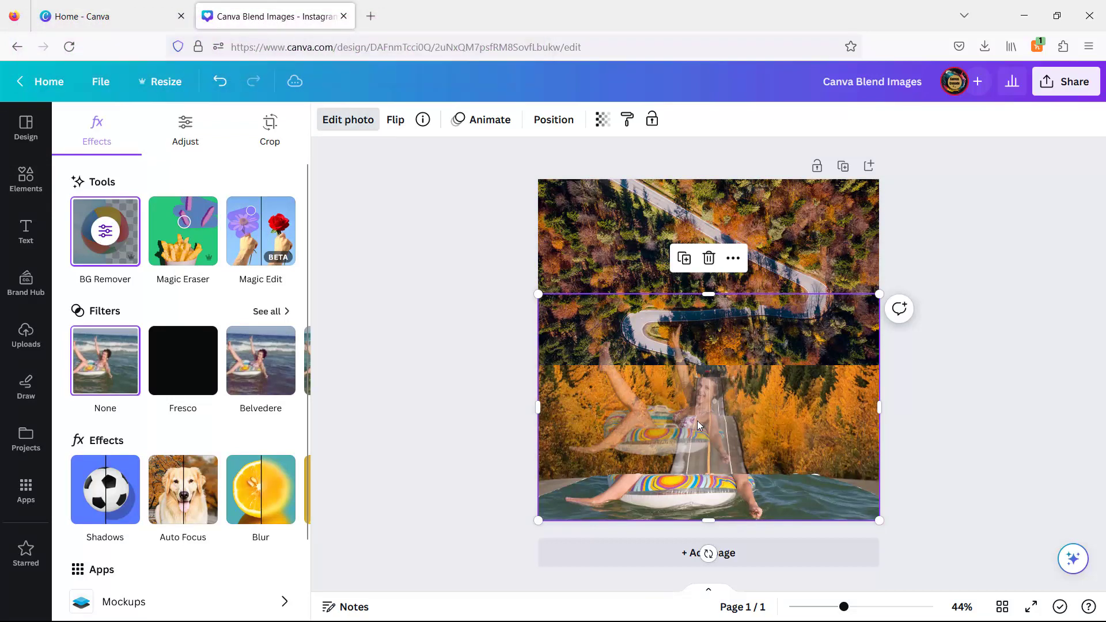
pyautogui.click(603, 120)
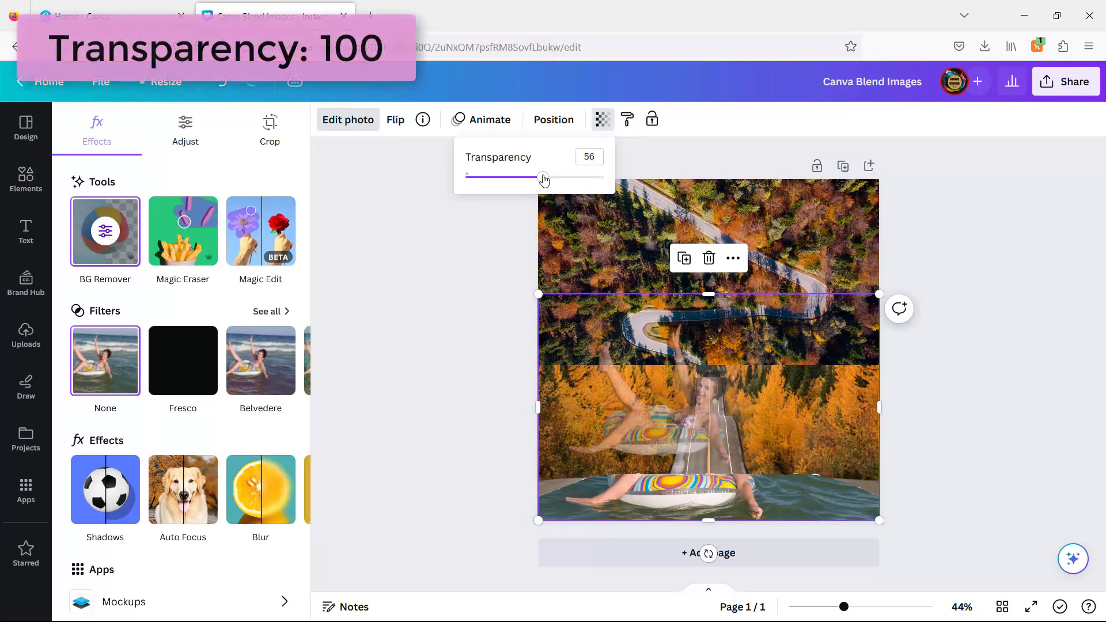
pyautogui.moveTo(543, 177); pyautogui.dragTo(610, 183)
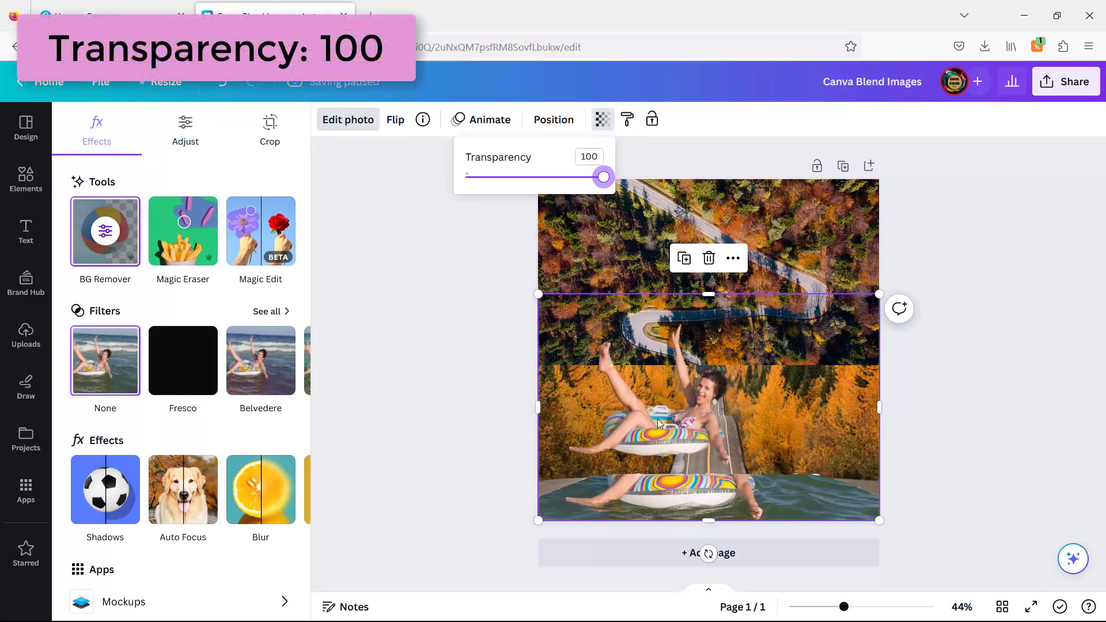
# Step: Enlarge the woman cutout and move it so her swim ring lines up with the ring in the water
pyautogui.moveTo(679, 435); pyautogui.dragTo(673, 475)
pyautogui.moveTo(876, 343); pyautogui.dragTo(945, 297)
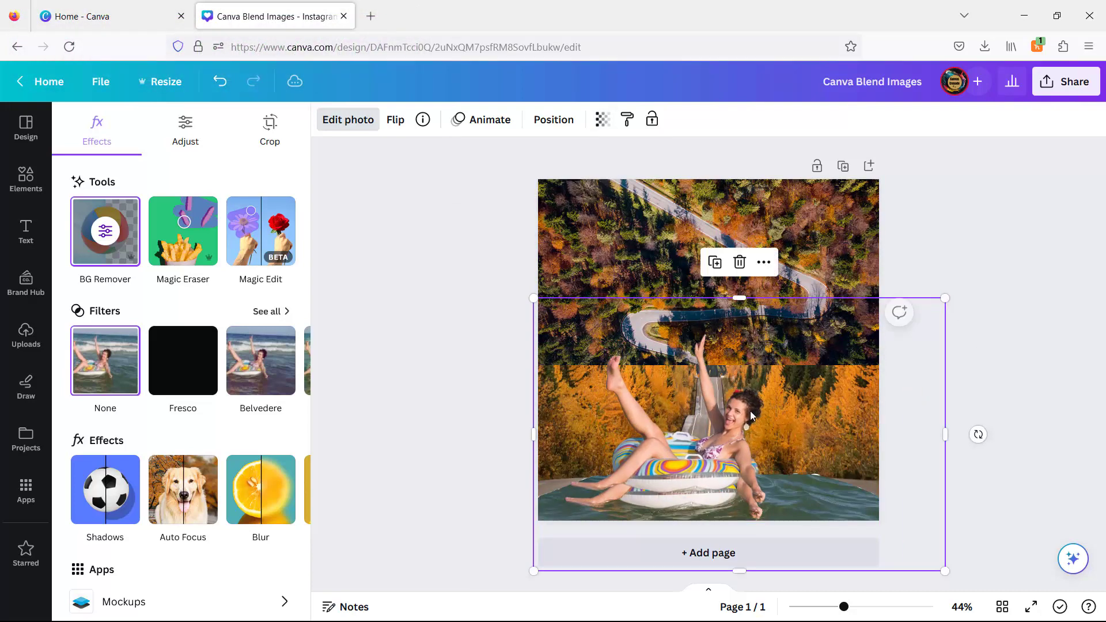
pyautogui.moveTo(725, 448); pyautogui.dragTo(722, 464)
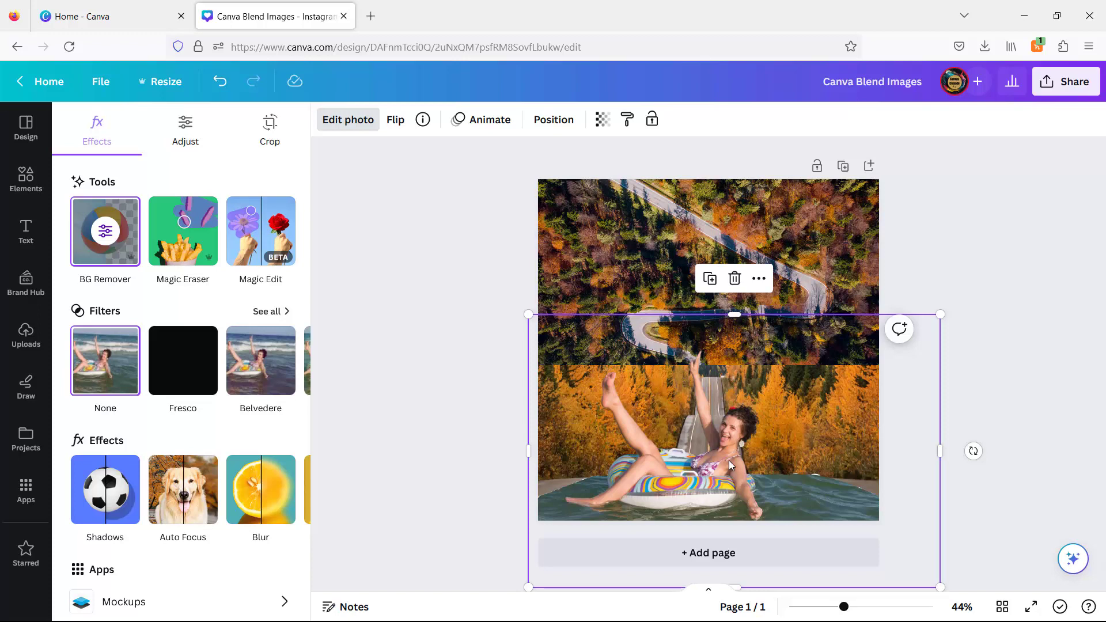
pyautogui.press('Escape')
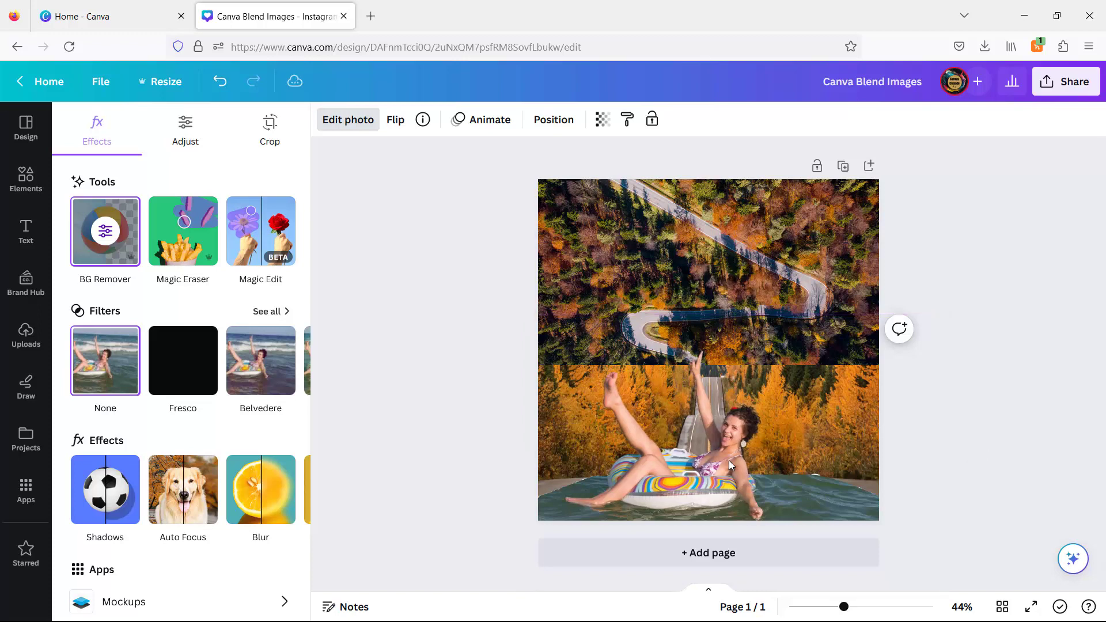
# Step: Fine-tune the woman cutout's size and nudge its position to match the swim ring and arms underneath exactly
pyautogui.click(728, 461)
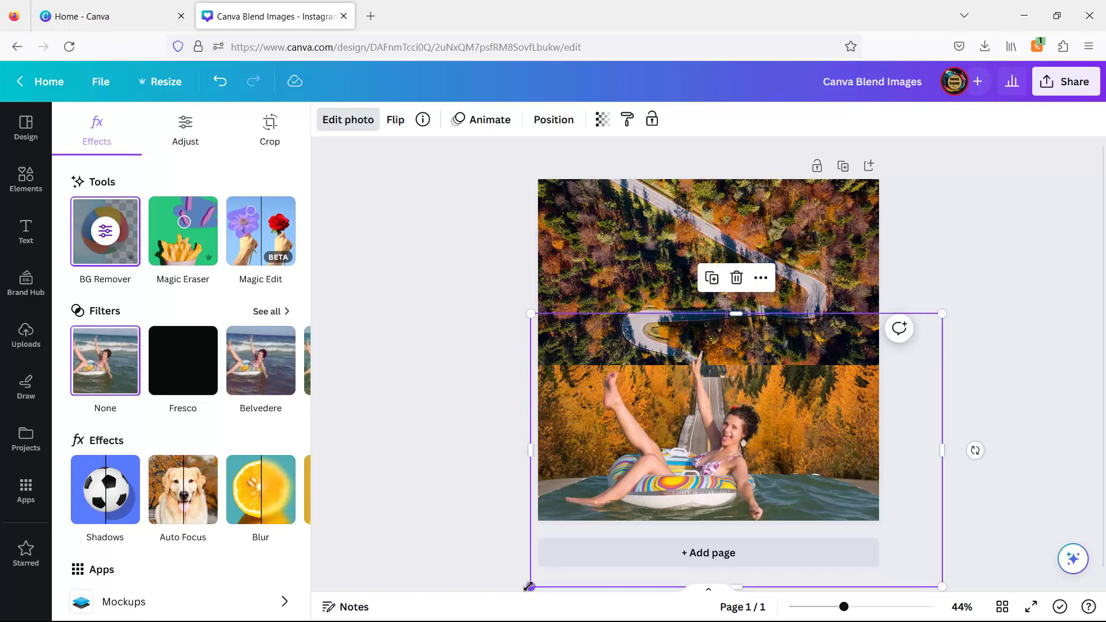
pyautogui.moveTo(529, 586); pyautogui.dragTo(528, 587)
pyautogui.moveTo(679, 478); pyautogui.dragTo(680, 476)
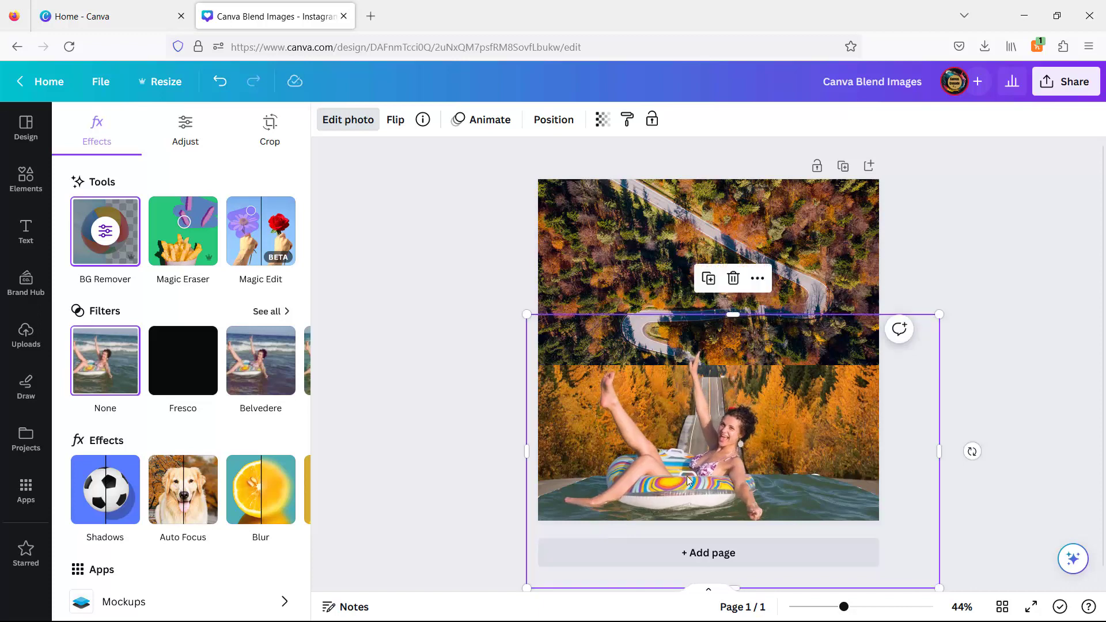
pyautogui.press('Up')
pyautogui.press('Up')
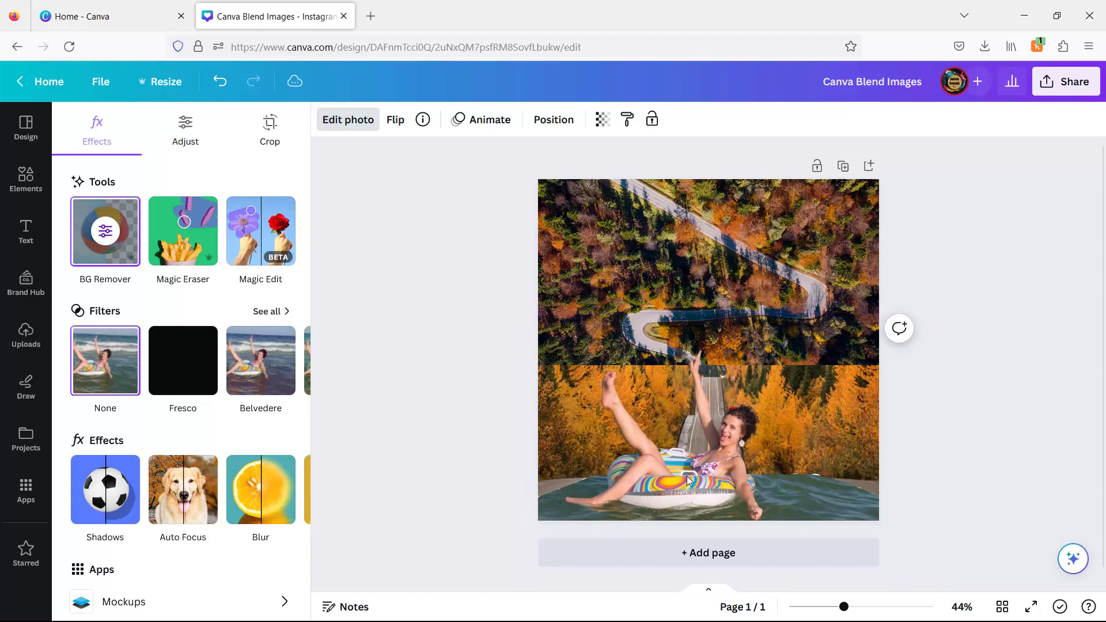
pyautogui.moveTo(687, 476); pyautogui.dragTo(686, 476)
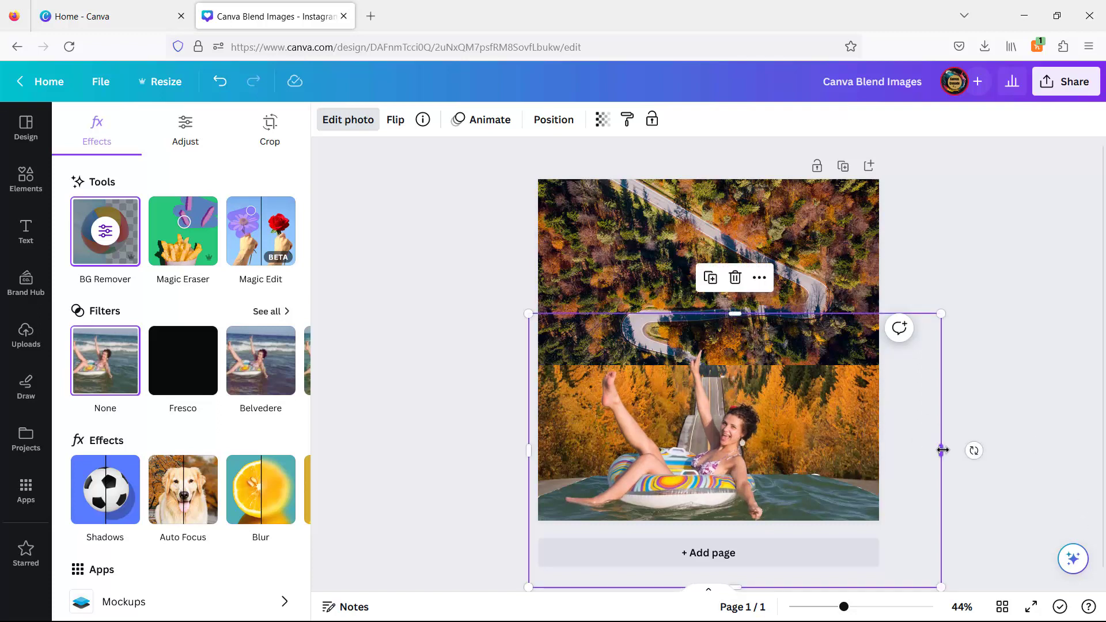
# Step: Crop the empty right, top and bottom areas of the woman cutout so its frame fits closer to the page
pyautogui.moveTo(942, 450); pyautogui.dragTo(880, 455)
pyautogui.moveTo(704, 314); pyautogui.dragTo(704, 333)
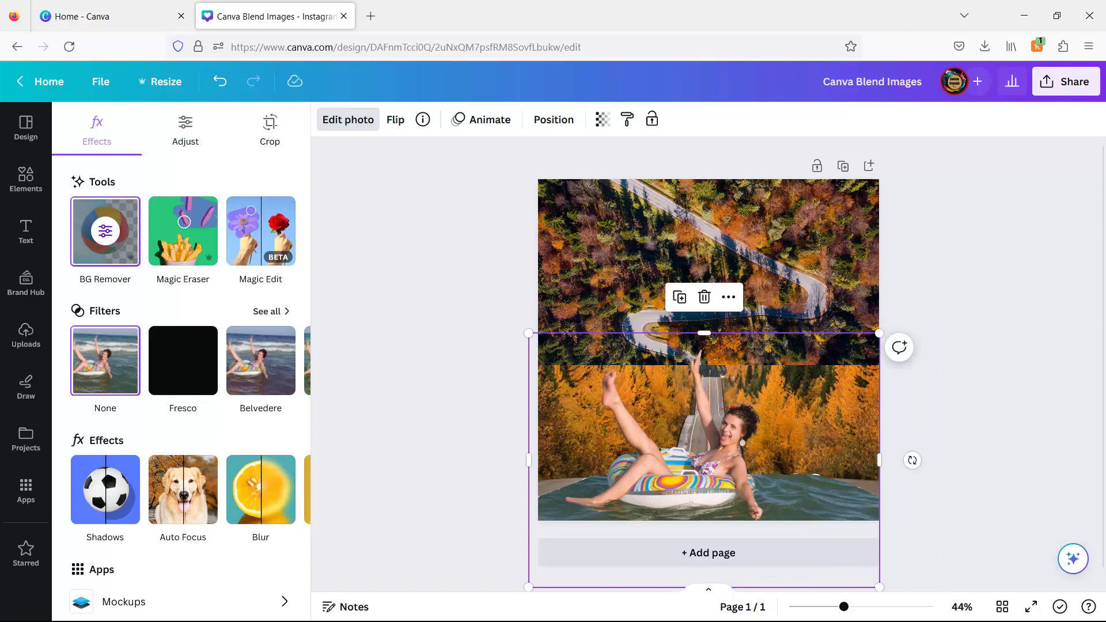
pyautogui.moveTo(756, 590); pyautogui.dragTo(762, 533)
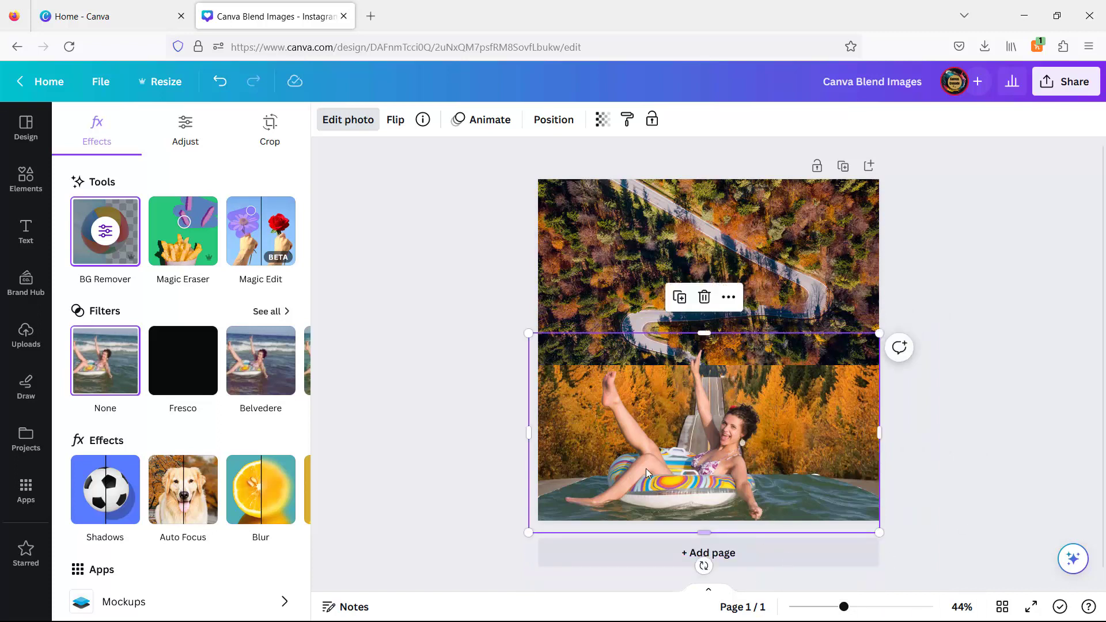
# Step: Apply an Outline shadow to the woman cutout, coloured white with size 3
pyautogui.click(101, 494)
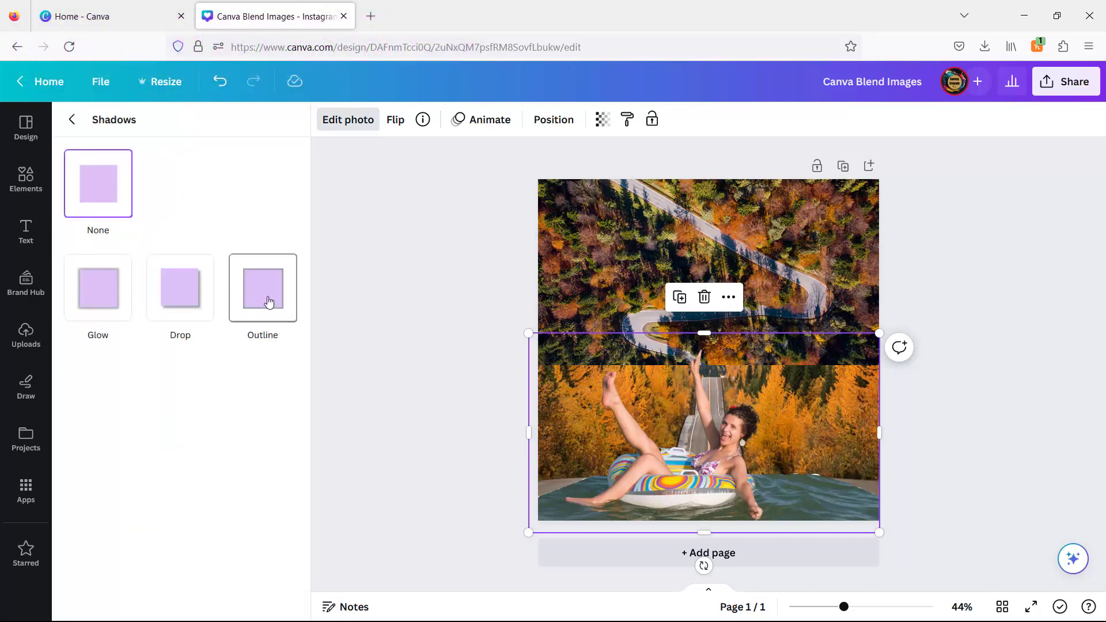
pyautogui.click(269, 301)
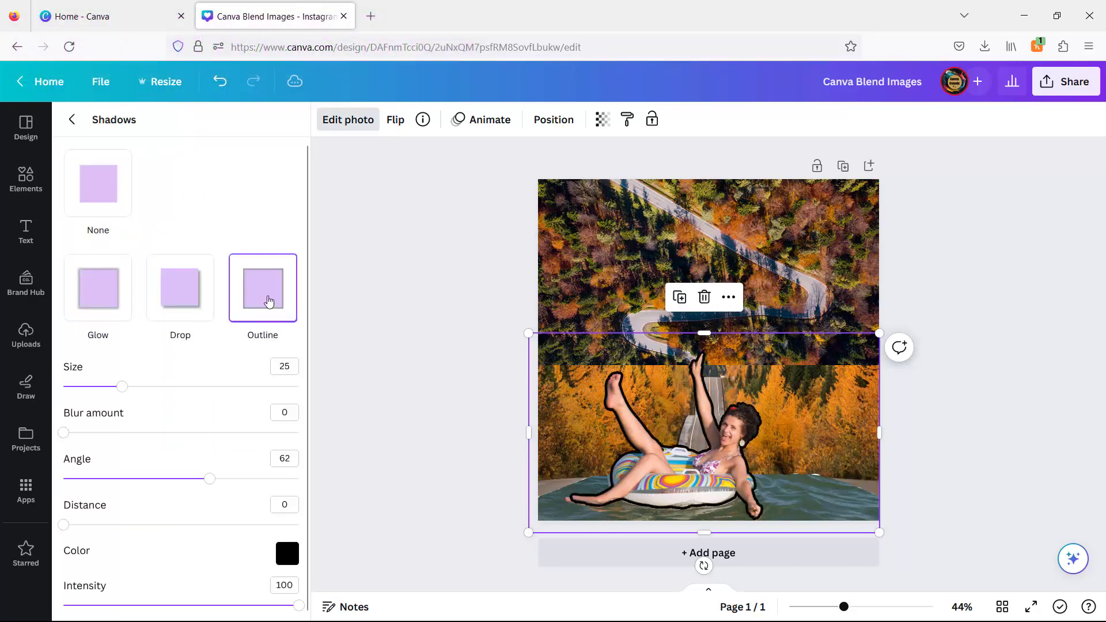
pyautogui.click(288, 553)
pyautogui.moveTo(289, 475); pyautogui.dragTo(281, 388)
pyautogui.click(263, 373)
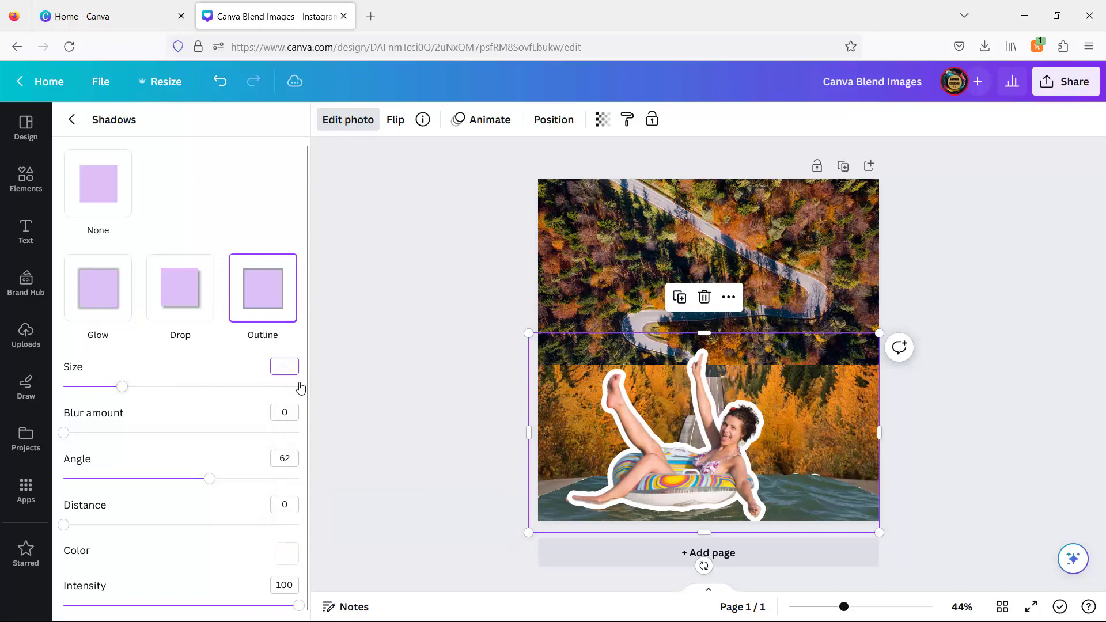
pyautogui.press('Return')
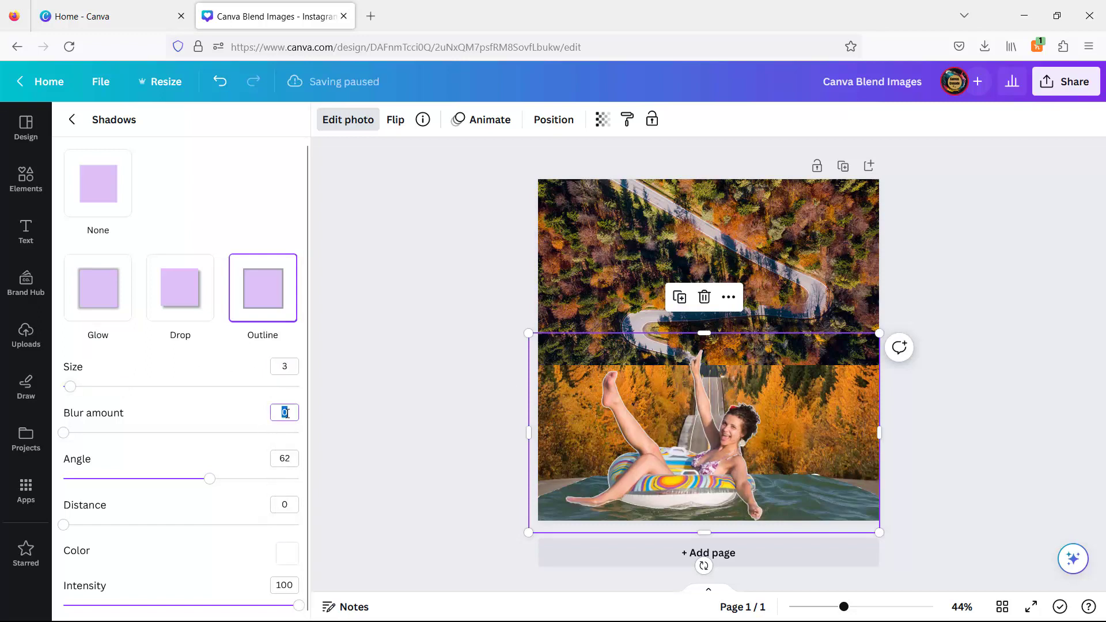
# Step: Set the woman cutout's outline blur amount to 9 and enlarge the cutout slightly from its lower-left and upper-right corners
pyautogui.press('Return')
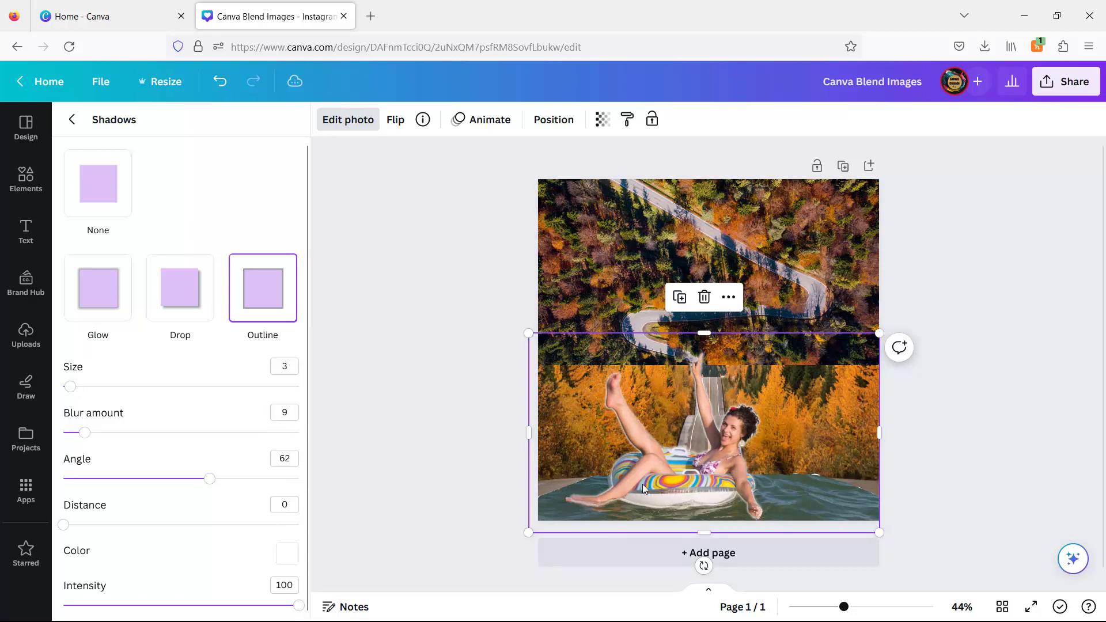
pyautogui.moveTo(527, 532); pyautogui.dragTo(523, 536)
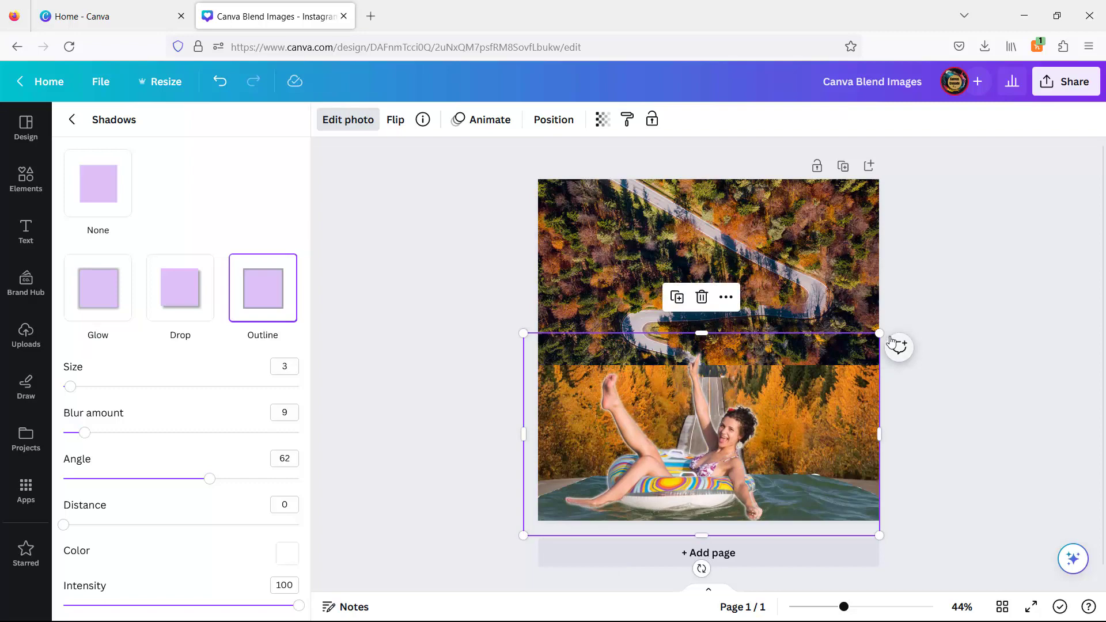
pyautogui.moveTo(880, 333)
pyautogui.mouseDown()
pyautogui.moveTo(892, 341)
pyautogui.moveTo(884, 330)
pyautogui.mouseUp()
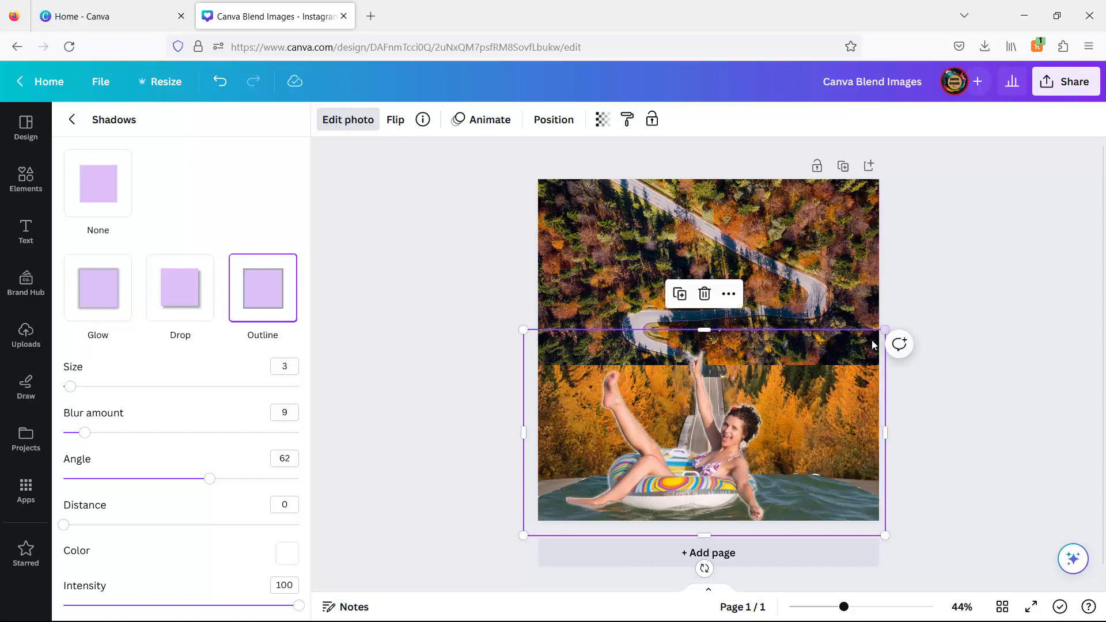
pyautogui.click(973, 455)
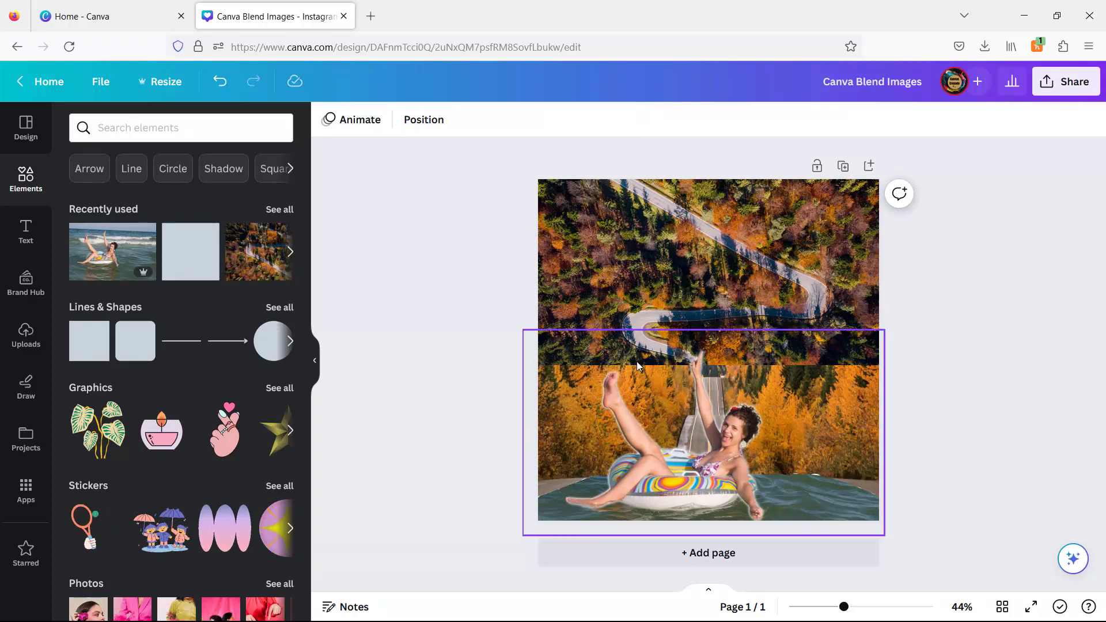
# Step: Search the elements for "fog" and add the free white fog graphic to the page
pyautogui.click(132, 127)
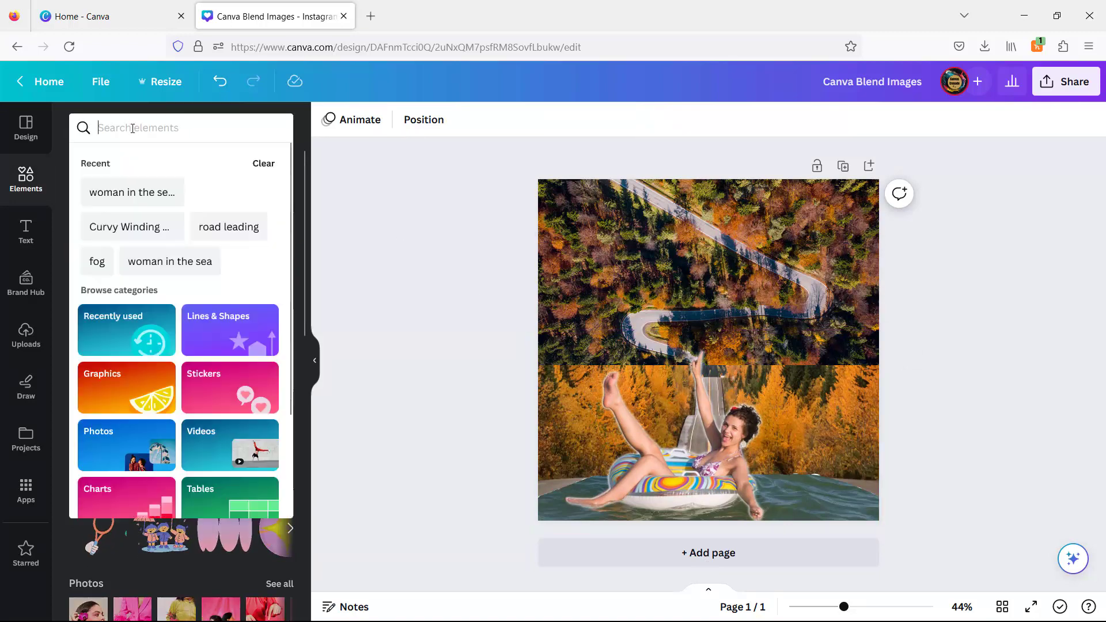
pyautogui.write('fo')
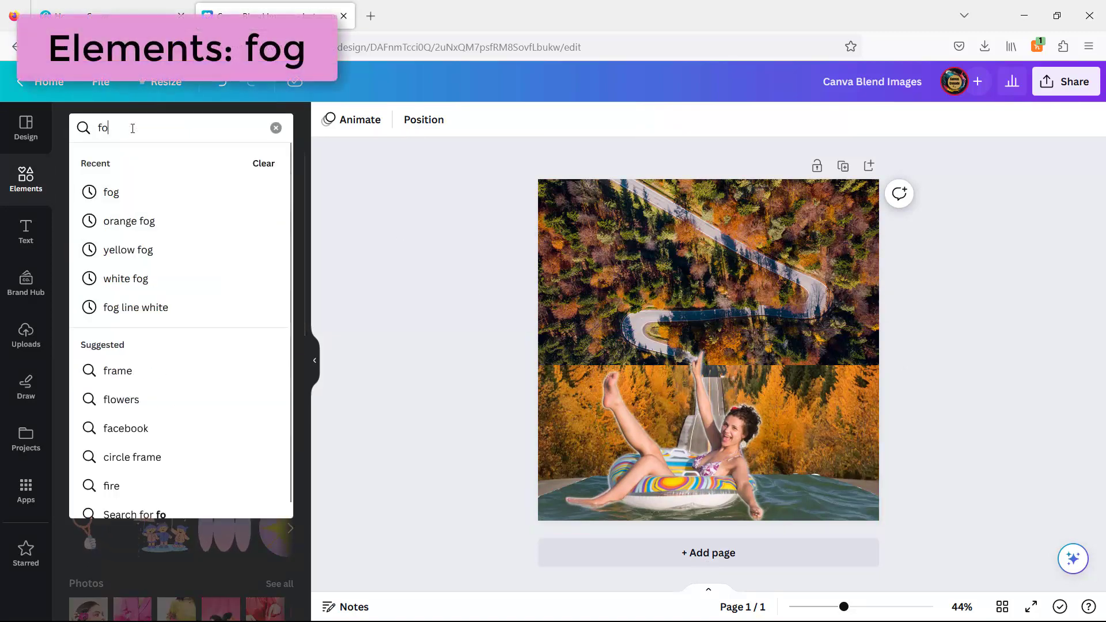
pyautogui.write('g')
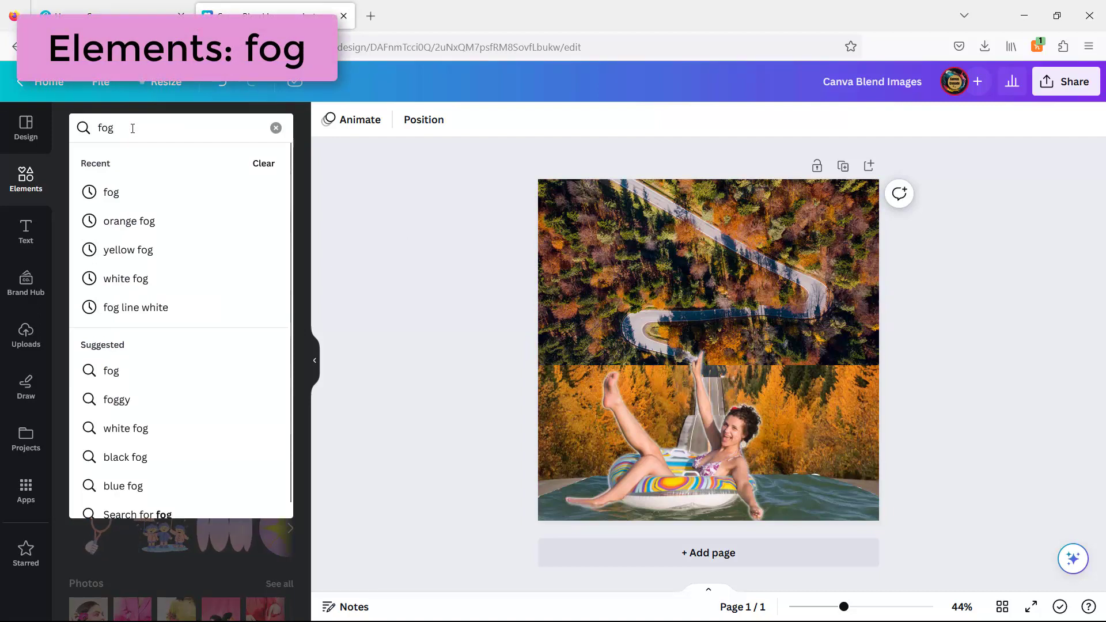
pyautogui.press('Return')
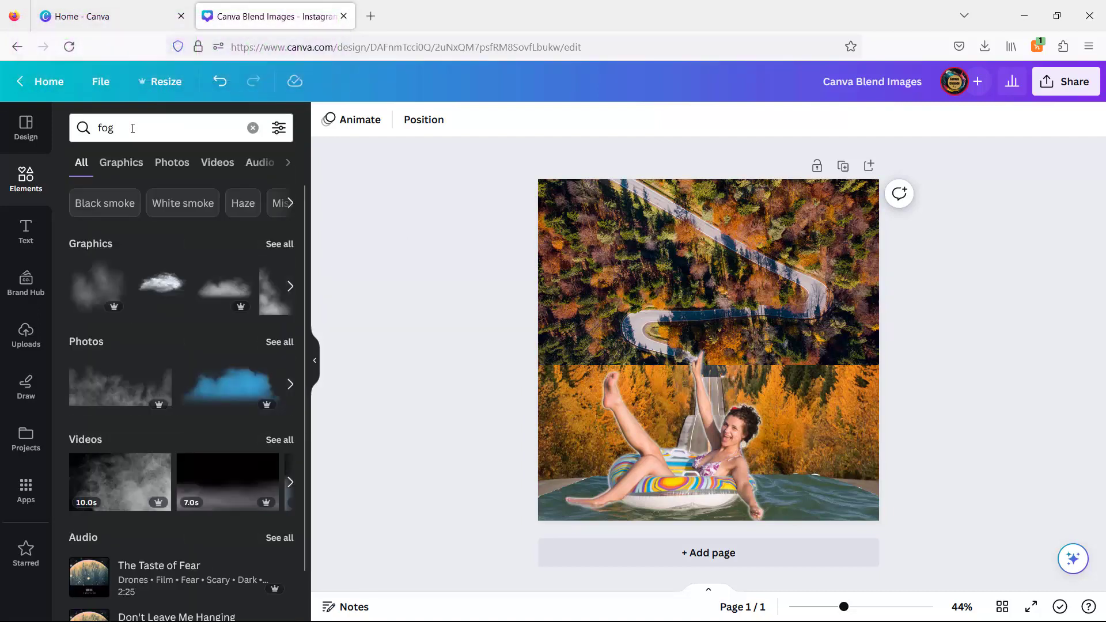
pyautogui.click(160, 284)
# Step: Place the fog over the right end of the seam between the two road photos, shrinking and tilting it slightly clockwise
pyautogui.moveTo(772, 343); pyautogui.dragTo(882, 367)
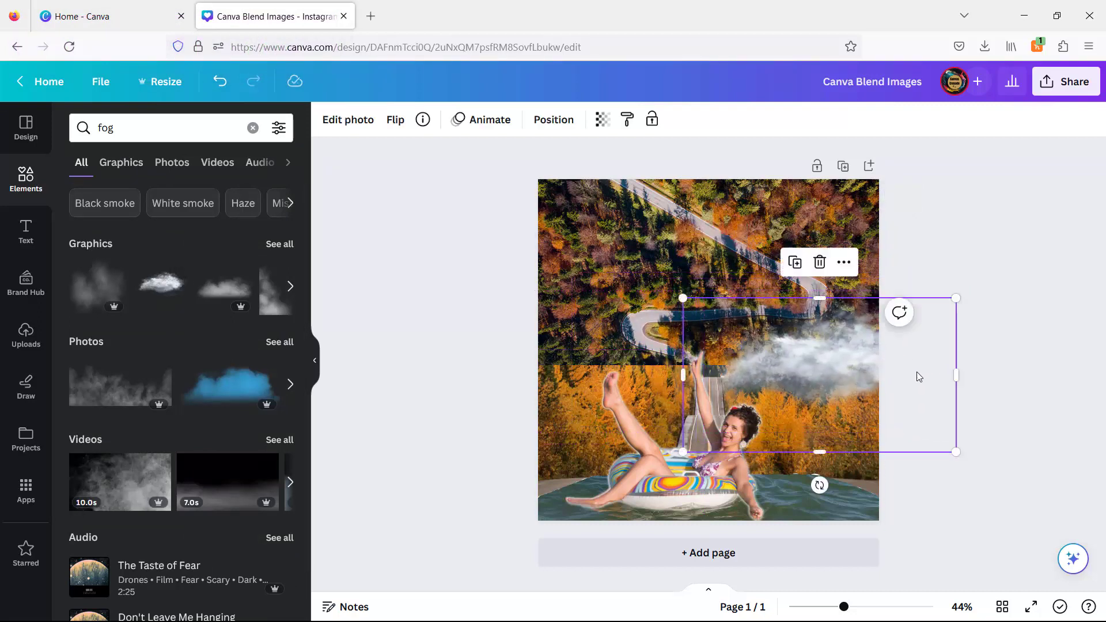
pyautogui.moveTo(682, 300); pyautogui.dragTo(704, 310)
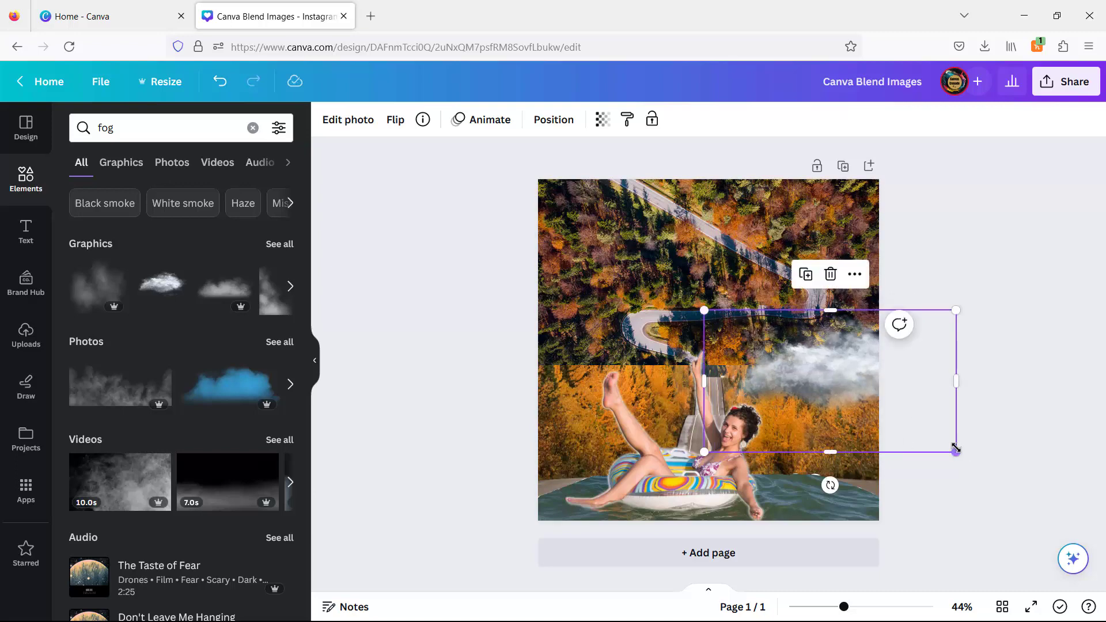
pyautogui.moveTo(831, 485)
pyautogui.mouseDown()
pyautogui.moveTo(781, 482)
pyautogui.moveTo(813, 487)
pyautogui.mouseUp()
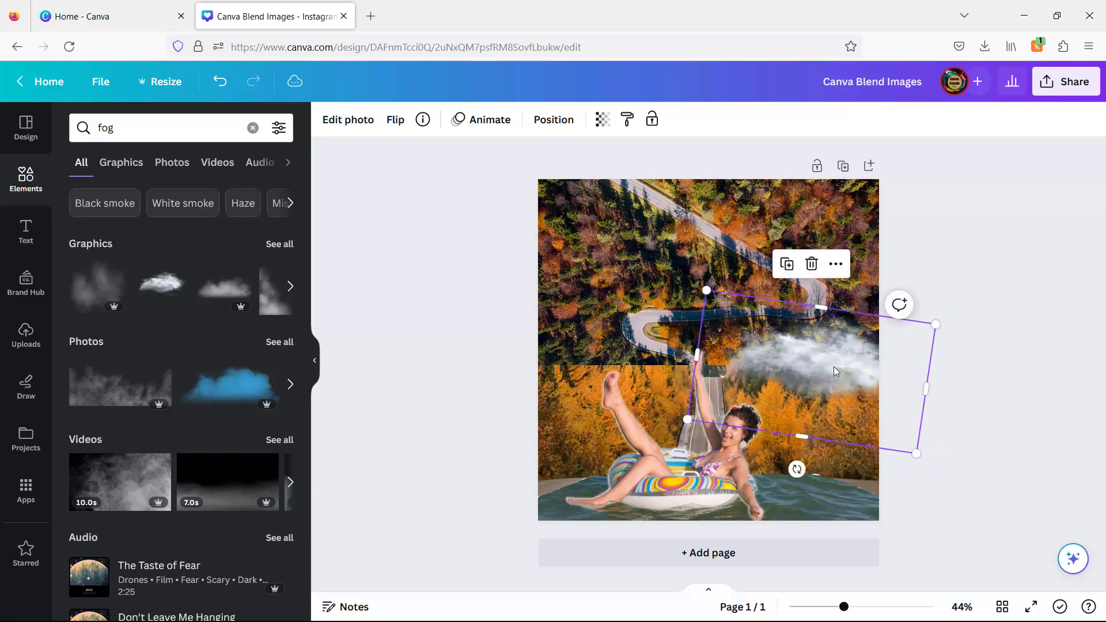
# Step: Apply the Mustard duotone effect to the fog, comparing it with Amber
pyautogui.click(348, 119)
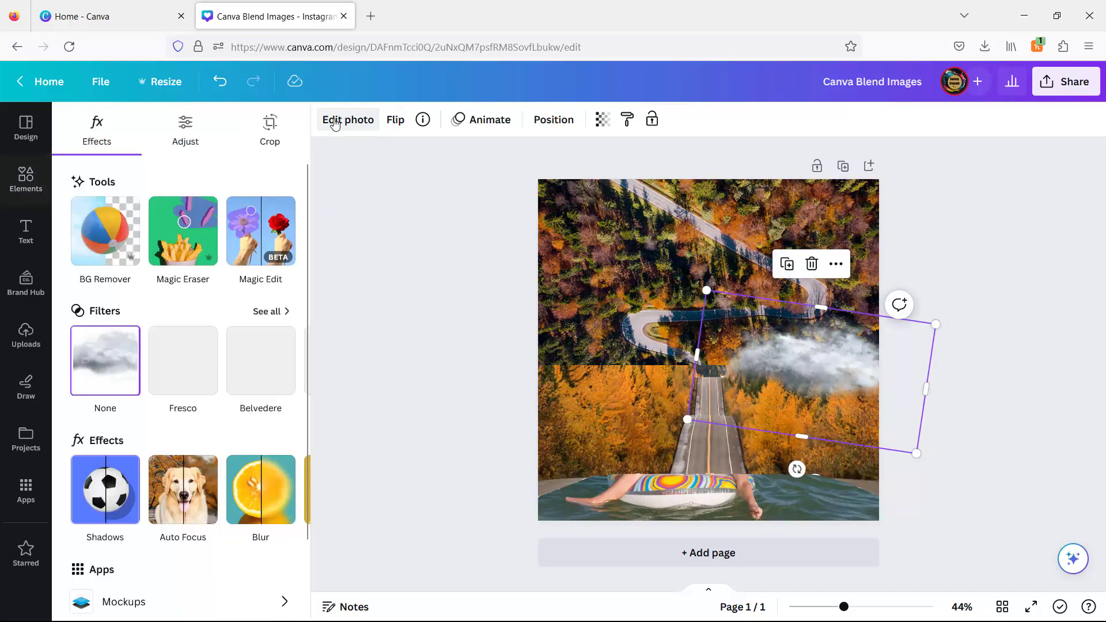
pyautogui.click(289, 489)
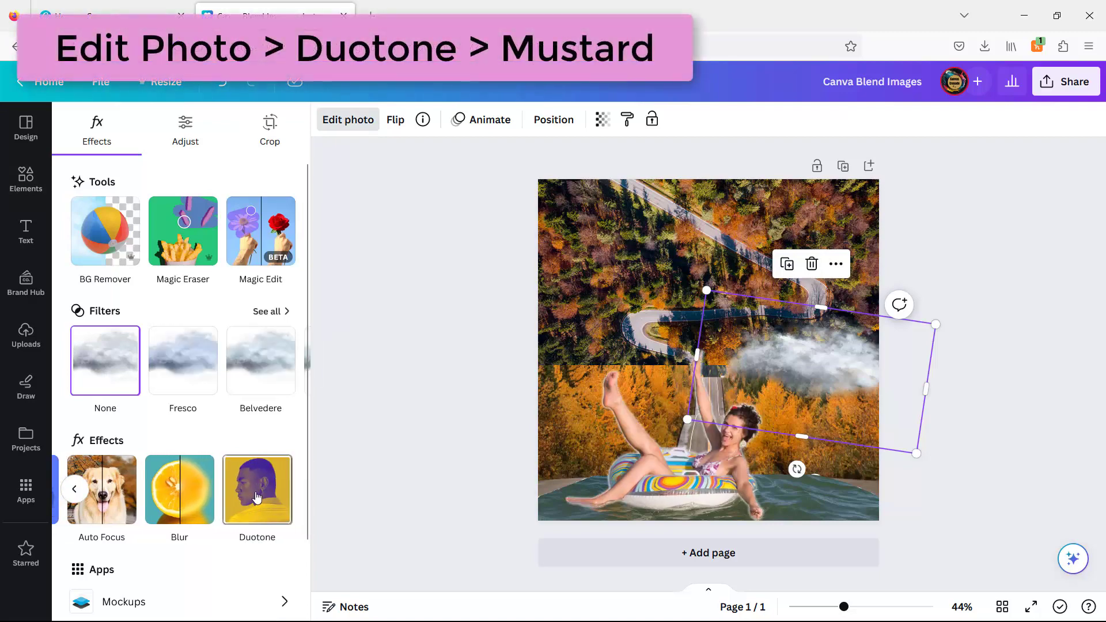
pyautogui.click(256, 496)
pyautogui.click(183, 487)
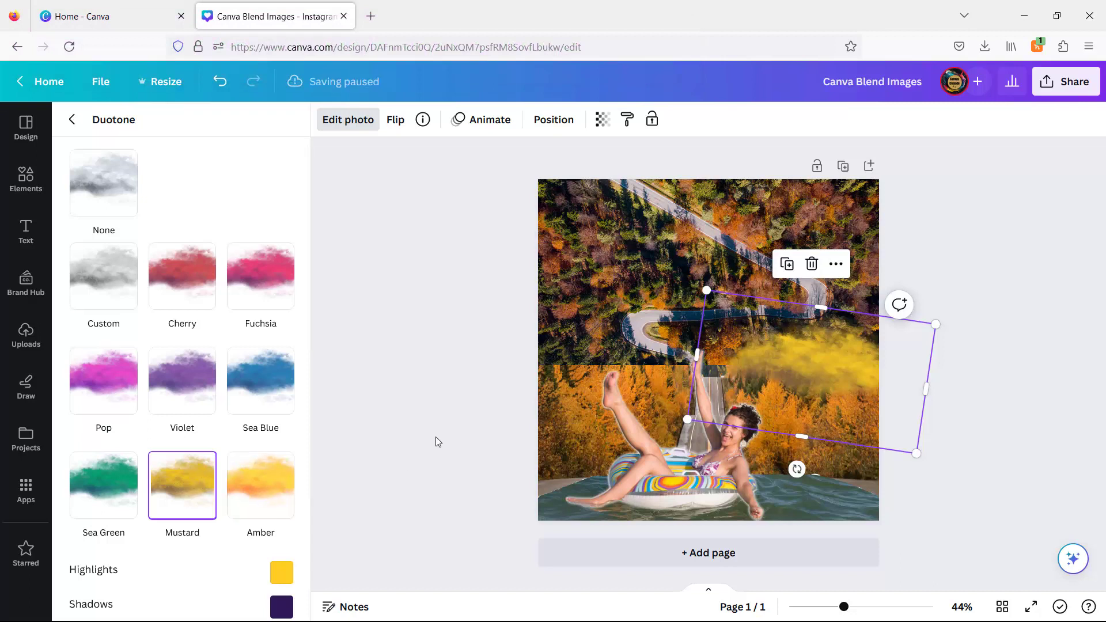
pyautogui.click(250, 487)
pyautogui.click(184, 487)
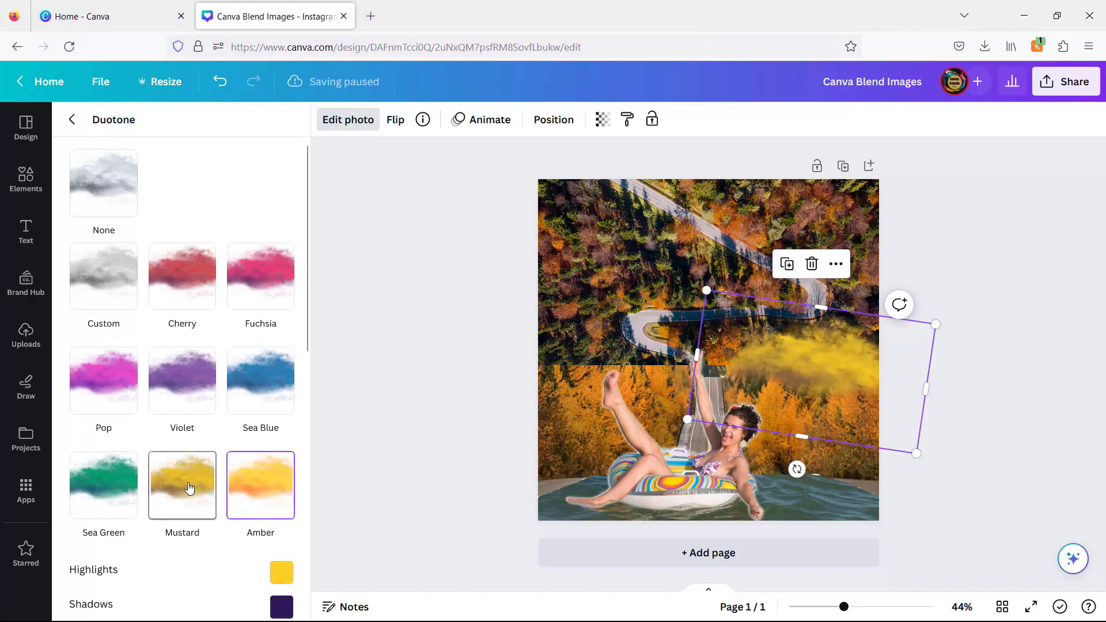
# Step: Duplicate the mustard fog, place the copy over the left end of the photo seam and flip it horizontally
pyautogui.click(787, 264)
pyautogui.moveTo(858, 363); pyautogui.dragTo(646, 348)
pyautogui.click(395, 119)
pyautogui.click(452, 154)
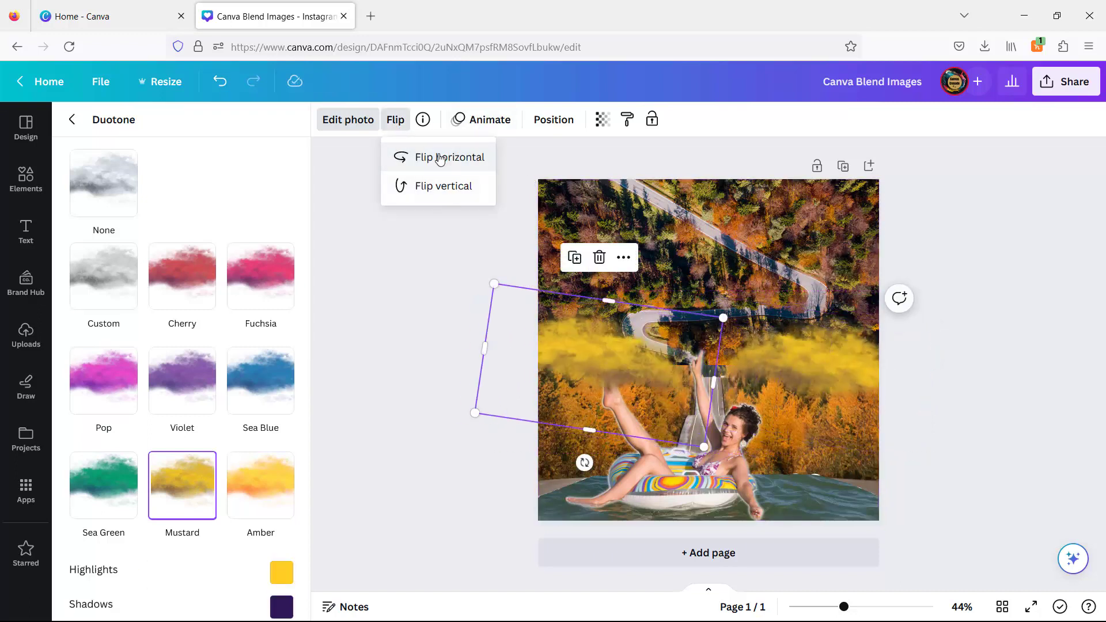
# Step: Tilt the left fog copy the opposite way, nudge it onto the seam and recolour it with the Amber duotone
pyautogui.moveTo(585, 463); pyautogui.dragTo(606, 464)
pyautogui.moveTo(603, 366); pyautogui.dragTo(602, 371)
pyautogui.click(269, 502)
# Step: Bring the woman cutout to the front so she sits above both fog graphics
pyautogui.click(674, 499)
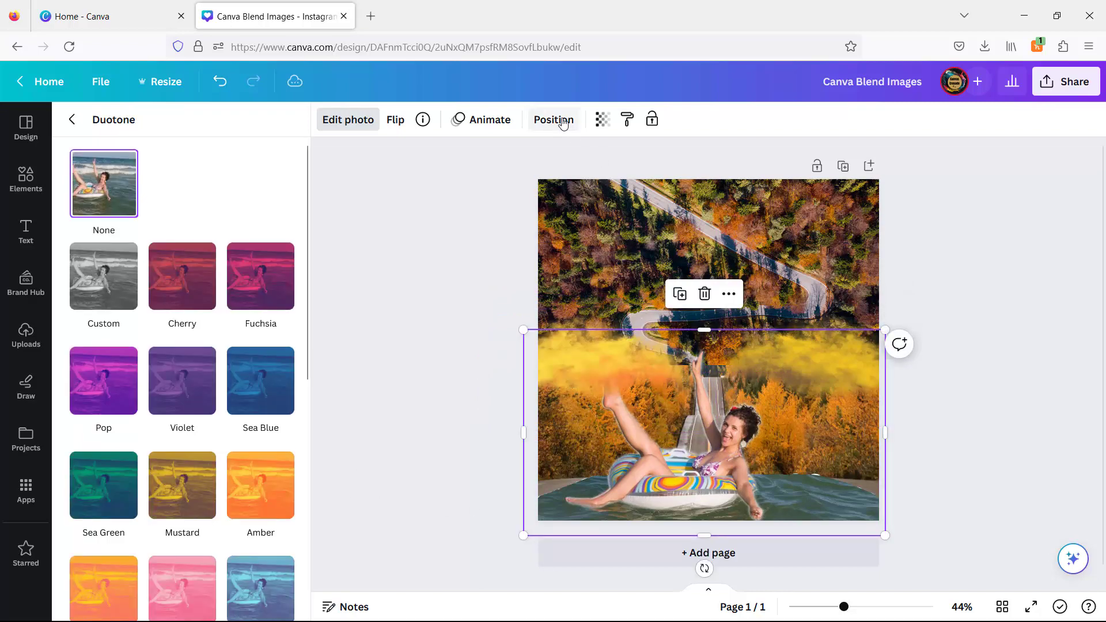
pyautogui.click(563, 122)
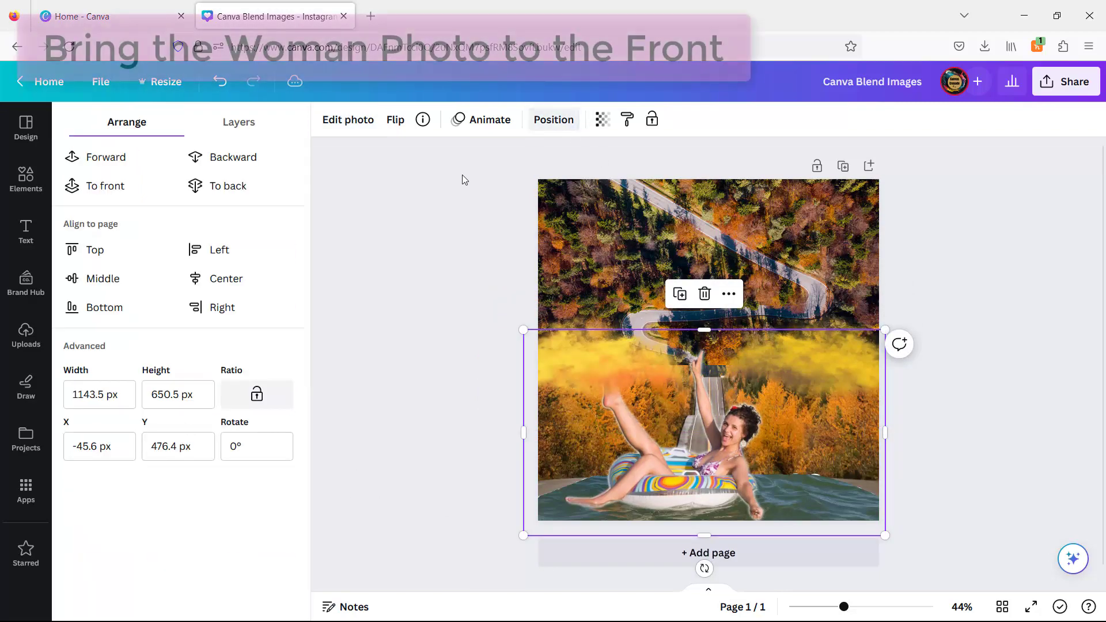
pyautogui.click(107, 186)
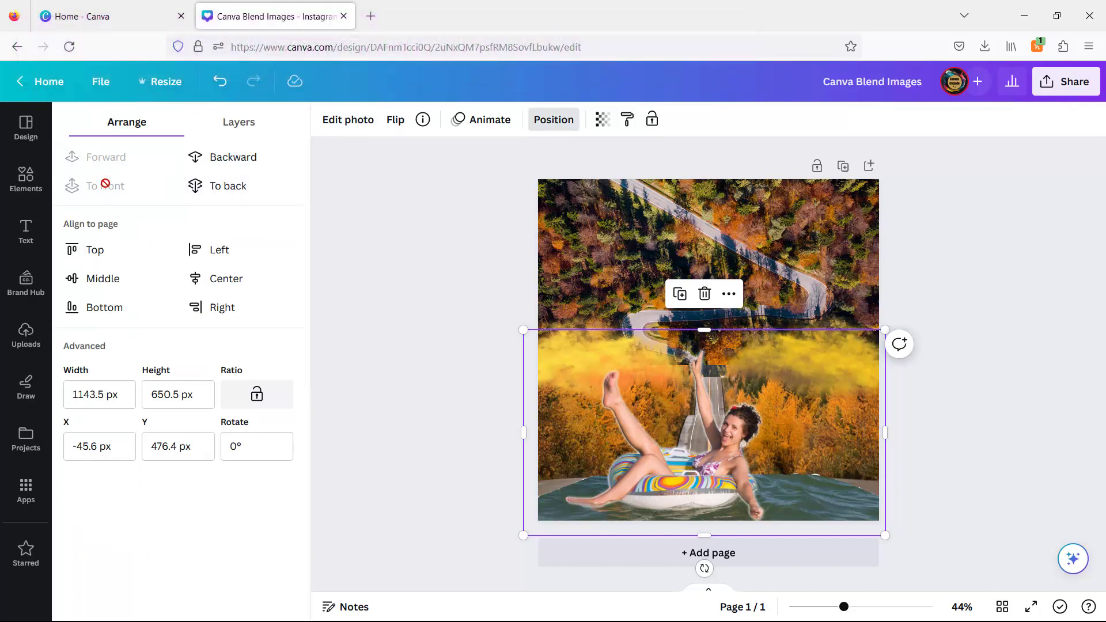
pyautogui.click(436, 237)
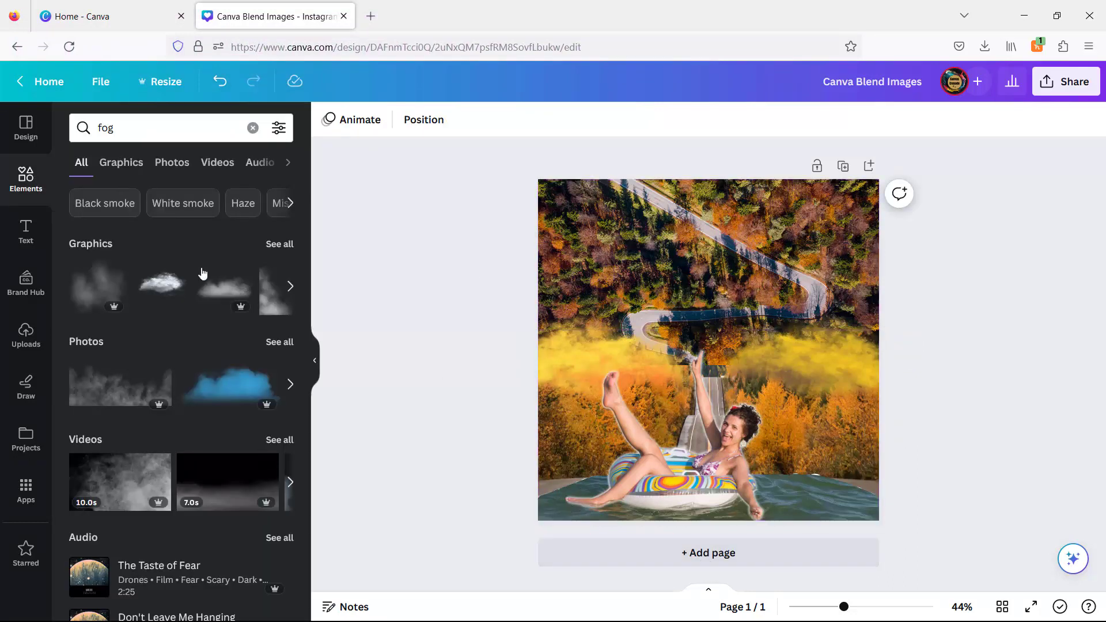
# Step: Search the elements for "white neon line" and add the glowing horizontal line with tapered ends from the graphics
pyautogui.click(249, 129)
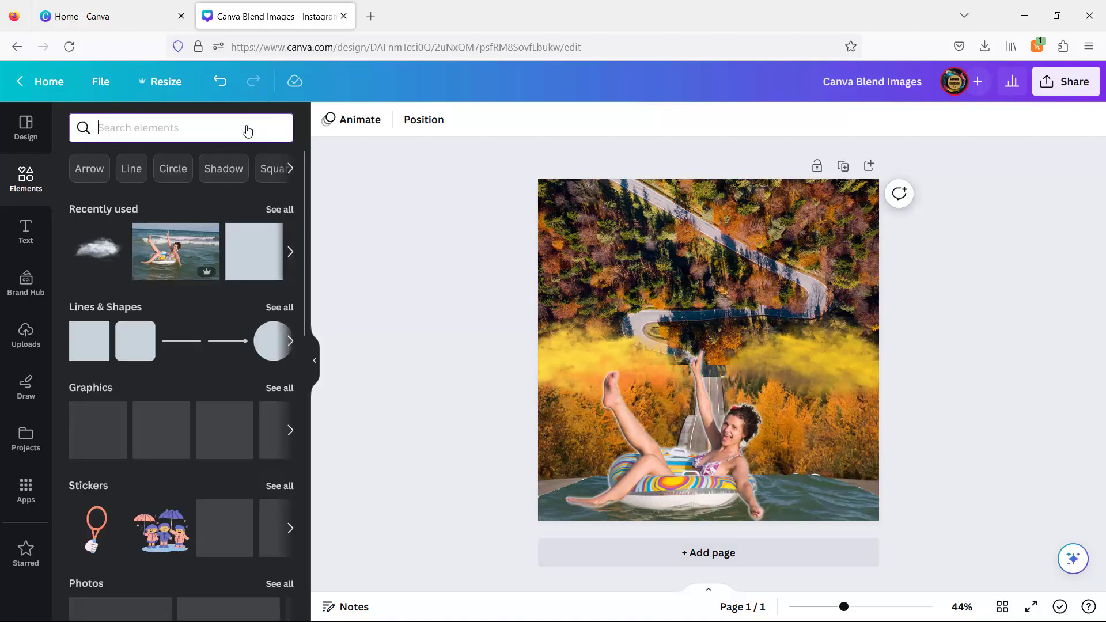
pyautogui.write('white')
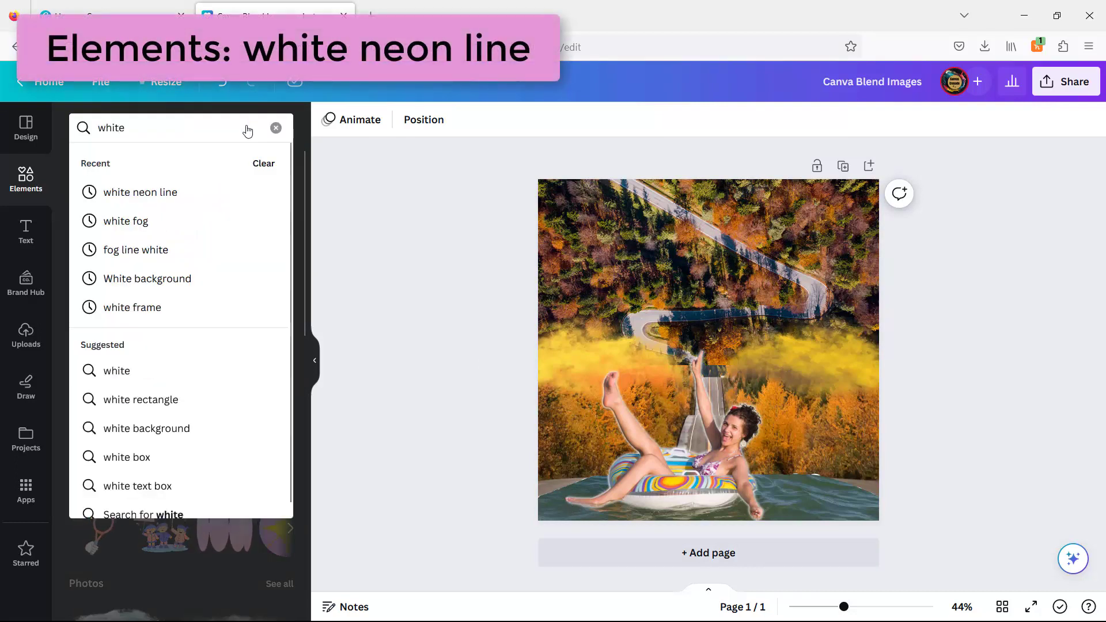
pyautogui.click(173, 190)
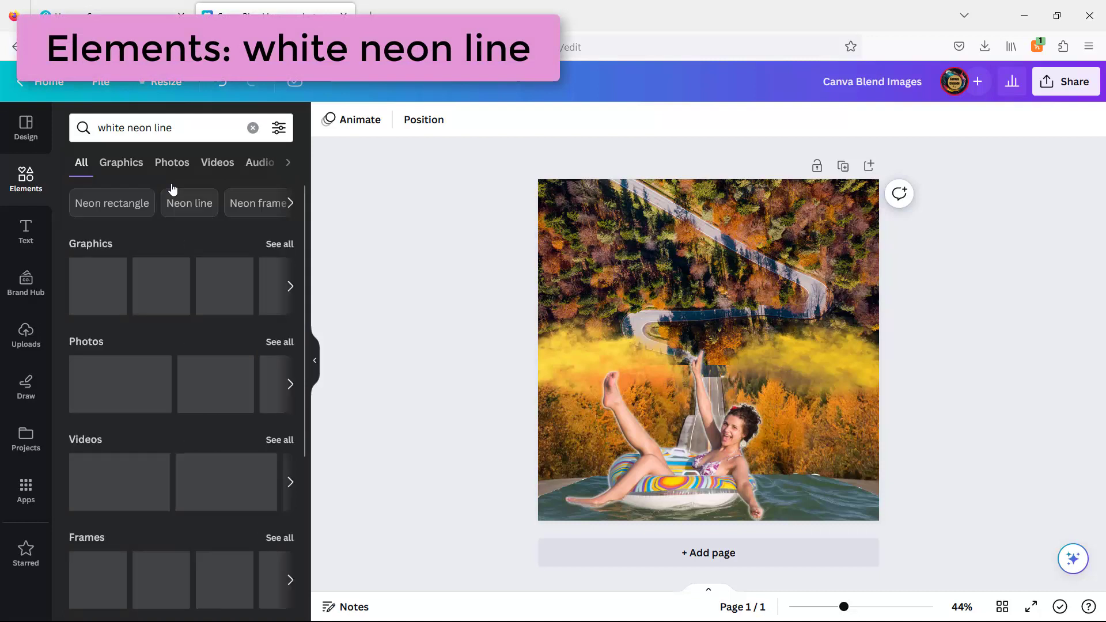
pyautogui.click(277, 245)
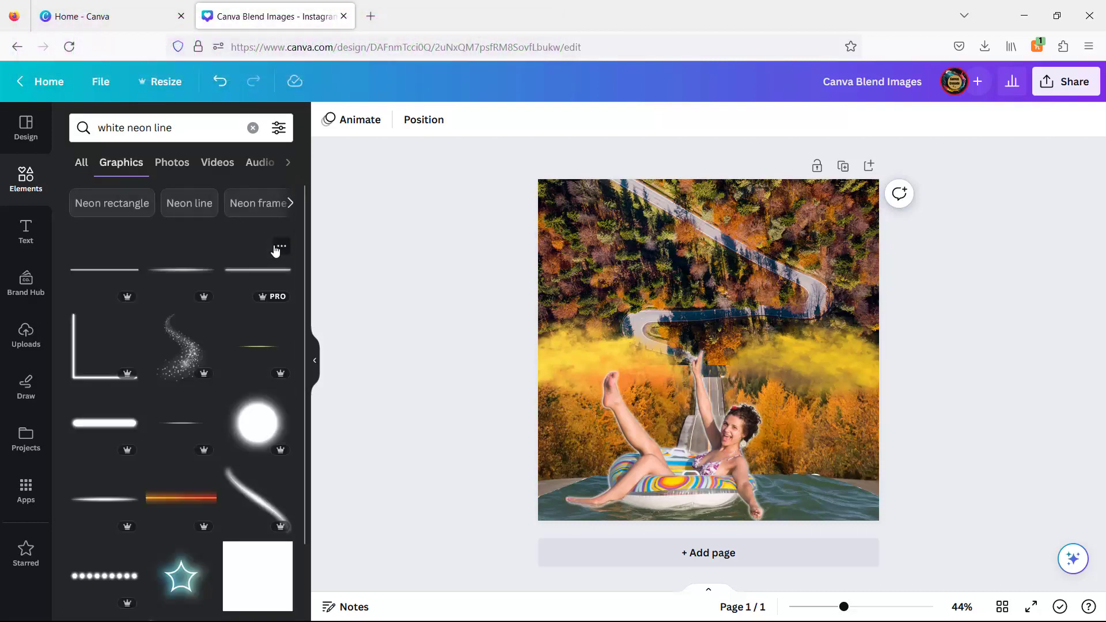
pyautogui.click(173, 272)
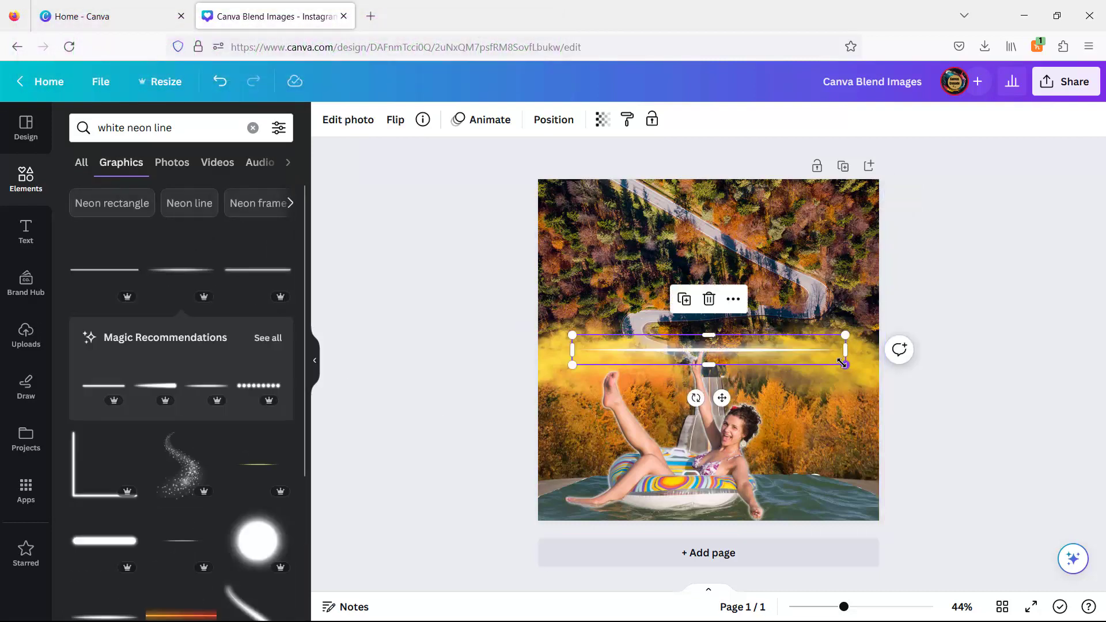
# Step: Shrink the neon line and place tilted lines along the left and right edges where the road meets the water
pyautogui.moveTo(840, 346); pyautogui.dragTo(675, 335)
pyautogui.moveTo(612, 380); pyautogui.dragTo(648, 395)
pyautogui.moveTo(659, 360); pyautogui.dragTo(869, 438)
pyautogui.moveTo(926, 492); pyautogui.dragTo(927, 499)
pyautogui.moveTo(796, 469); pyautogui.dragTo(809, 482)
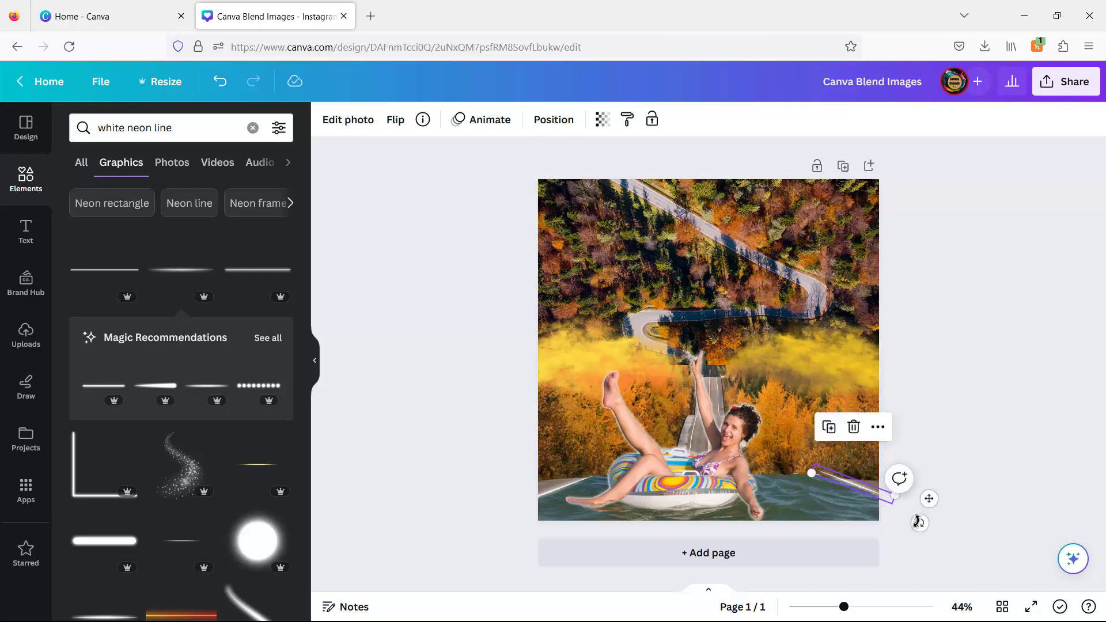
pyautogui.click(1062, 430)
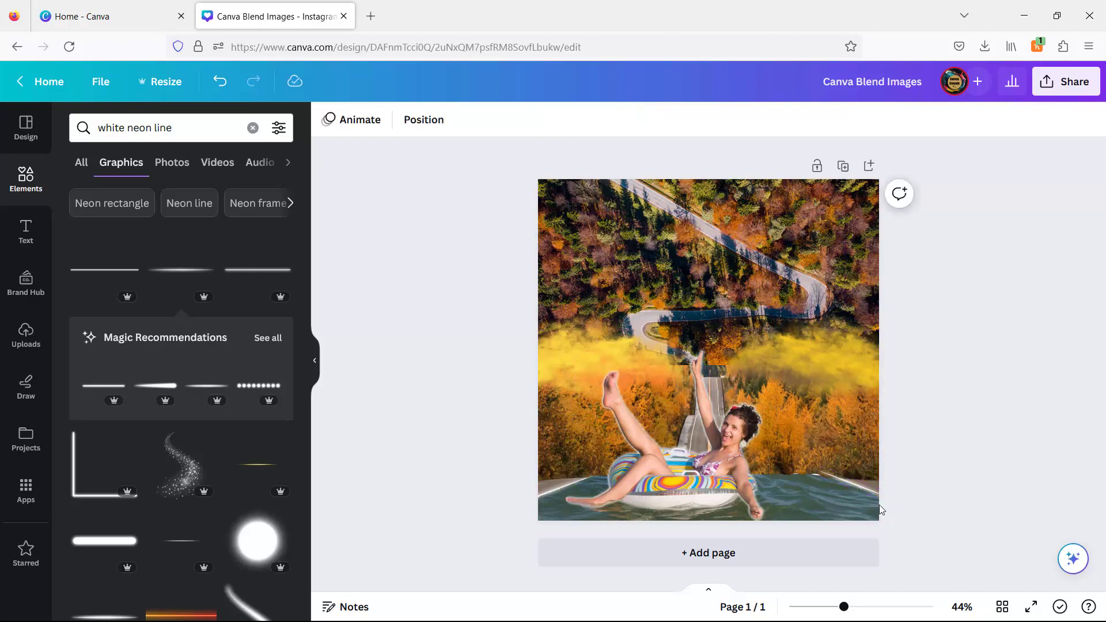
# Step: Nudge the right neon line downward and adjust its position to follow the water's edge more closely
pyautogui.click(864, 492)
pyautogui.click(994, 463)
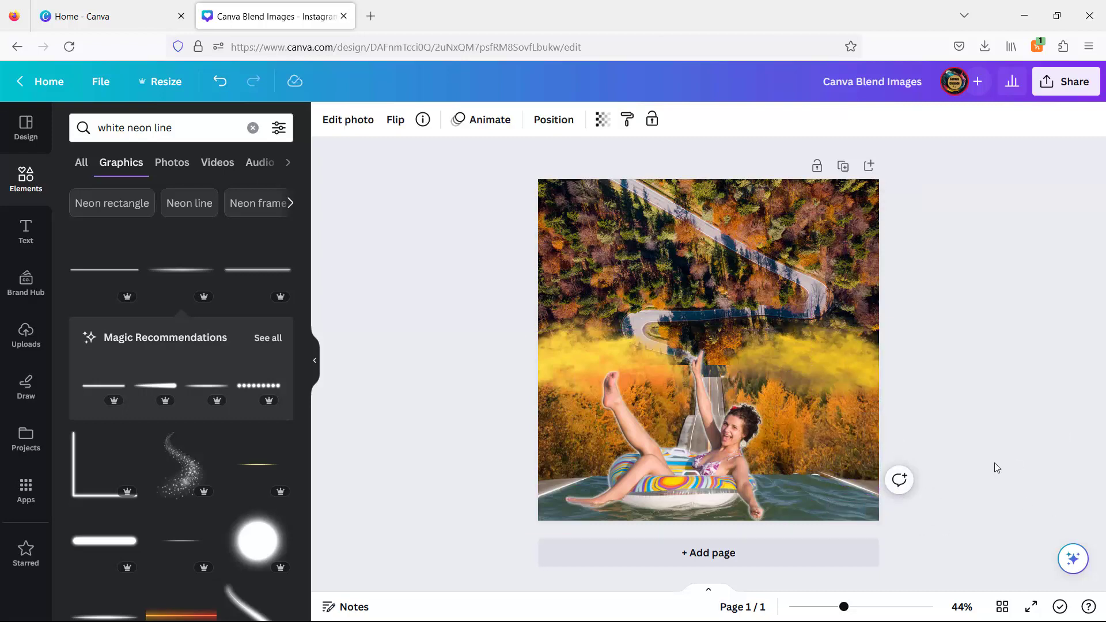
pyautogui.press('Down')
pyautogui.press('Down')
pyautogui.press('Down')
pyautogui.press('Down')
pyautogui.press('Down')
pyautogui.press('Down')
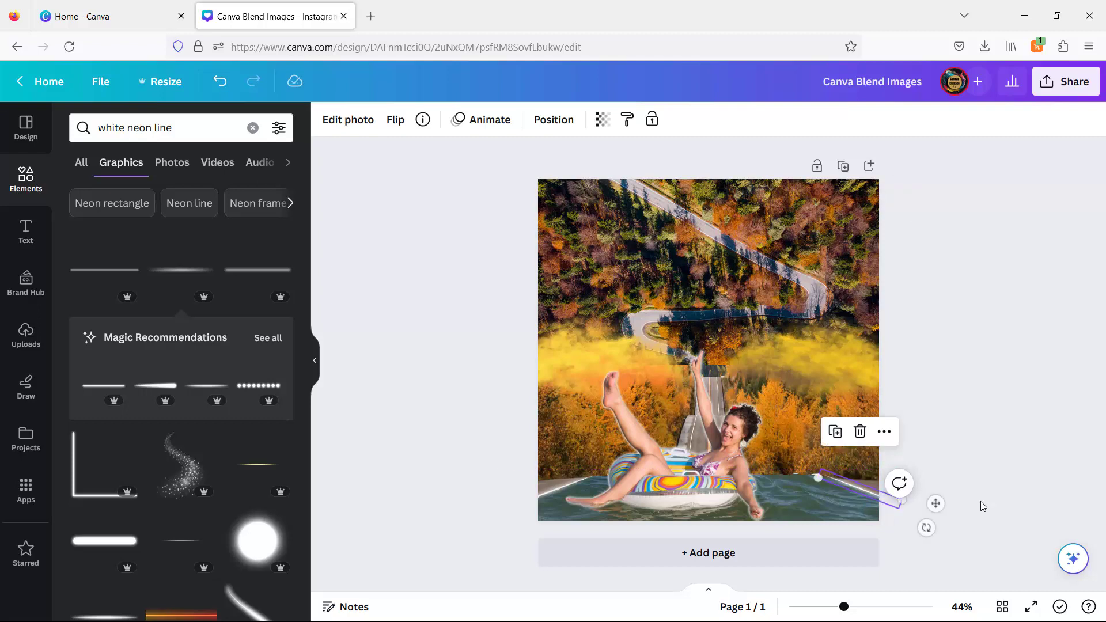
pyautogui.moveTo(821, 478); pyautogui.dragTo(831, 482)
pyautogui.click(1000, 455)
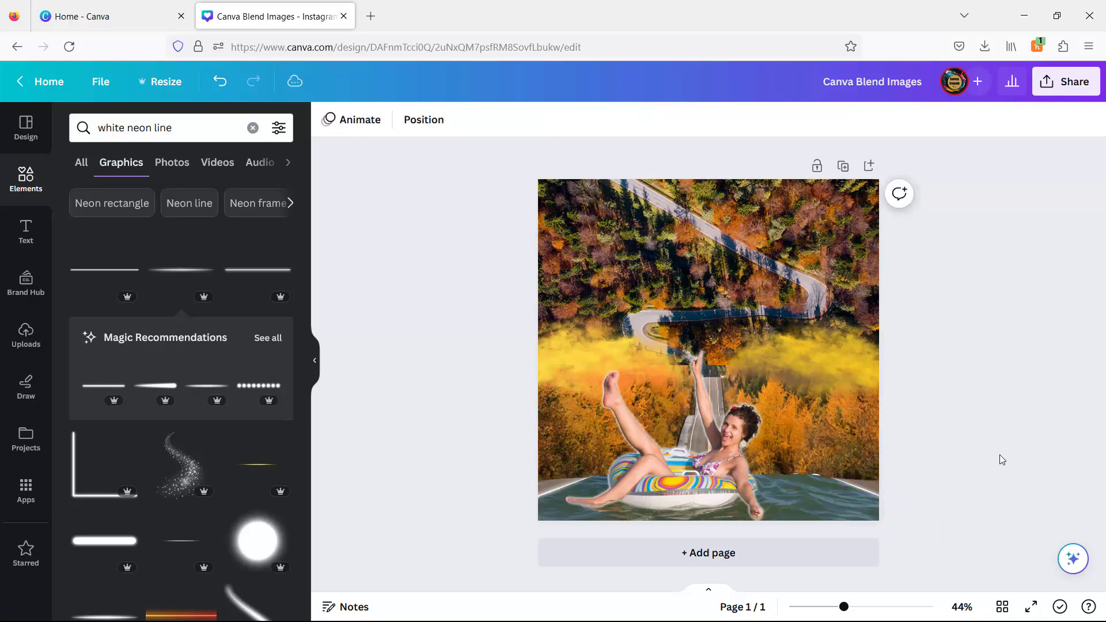
# Step: Download the finished design as a PNG at 1,080 × 1,080 px
pyautogui.click(1081, 84)
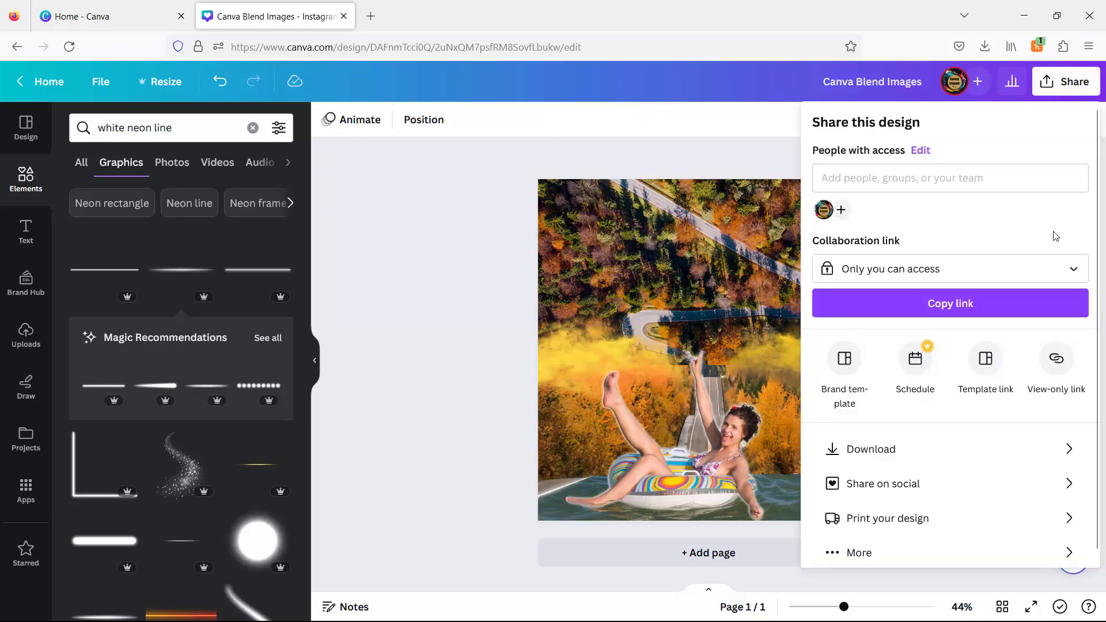
pyautogui.click(911, 455)
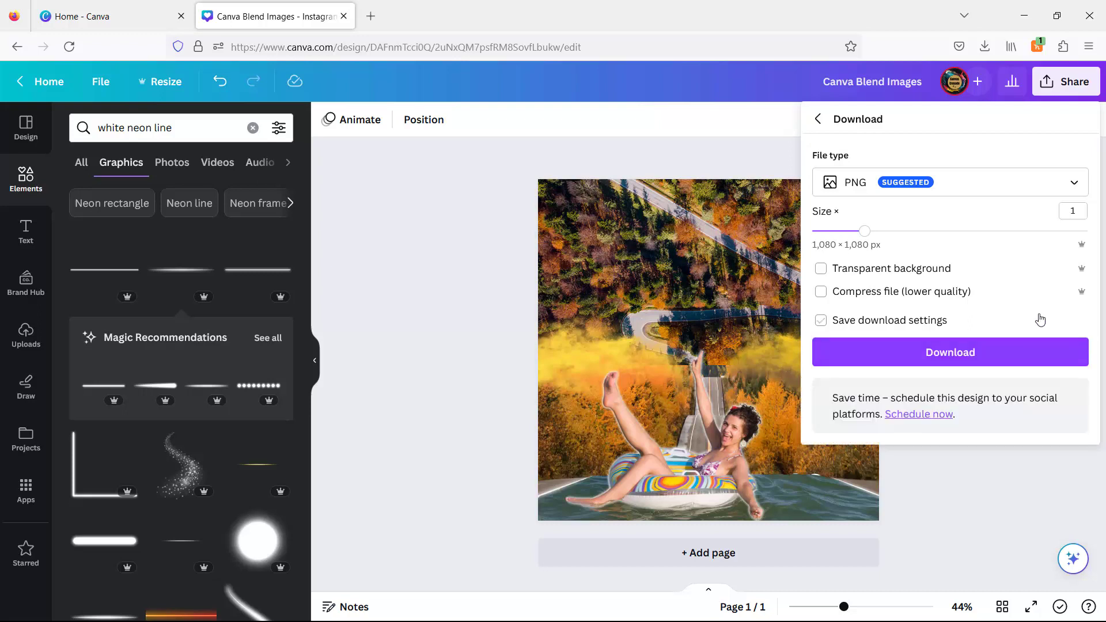
pyautogui.click(996, 352)
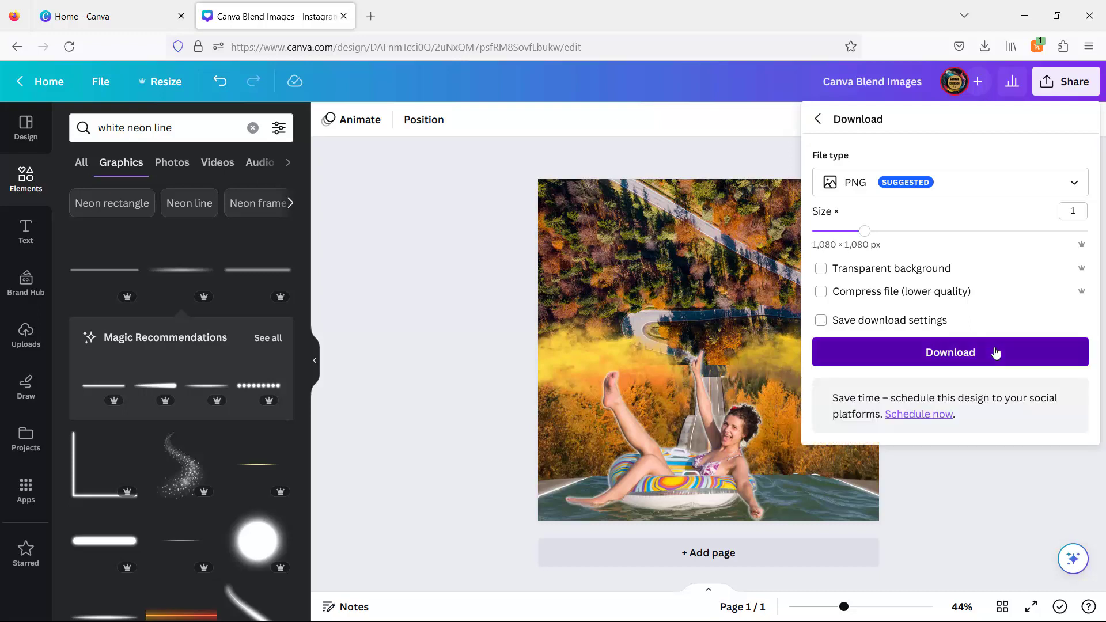